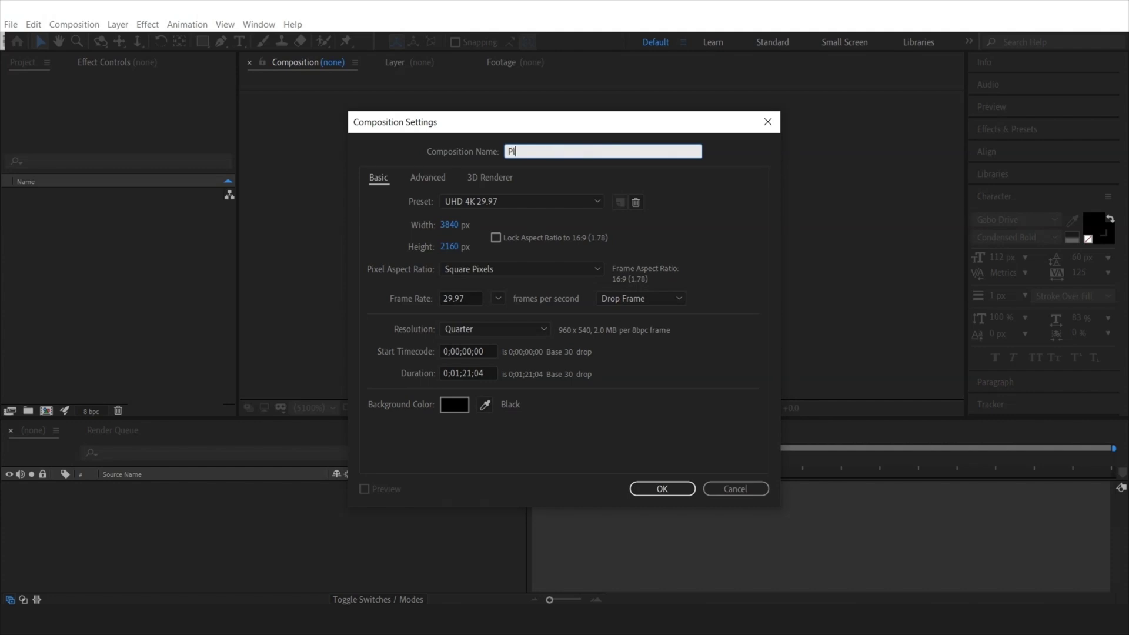
Create a UHD 4K 29.97 composition named Place Holder and nest it inside a new composition made from it
left_click(680, 490)
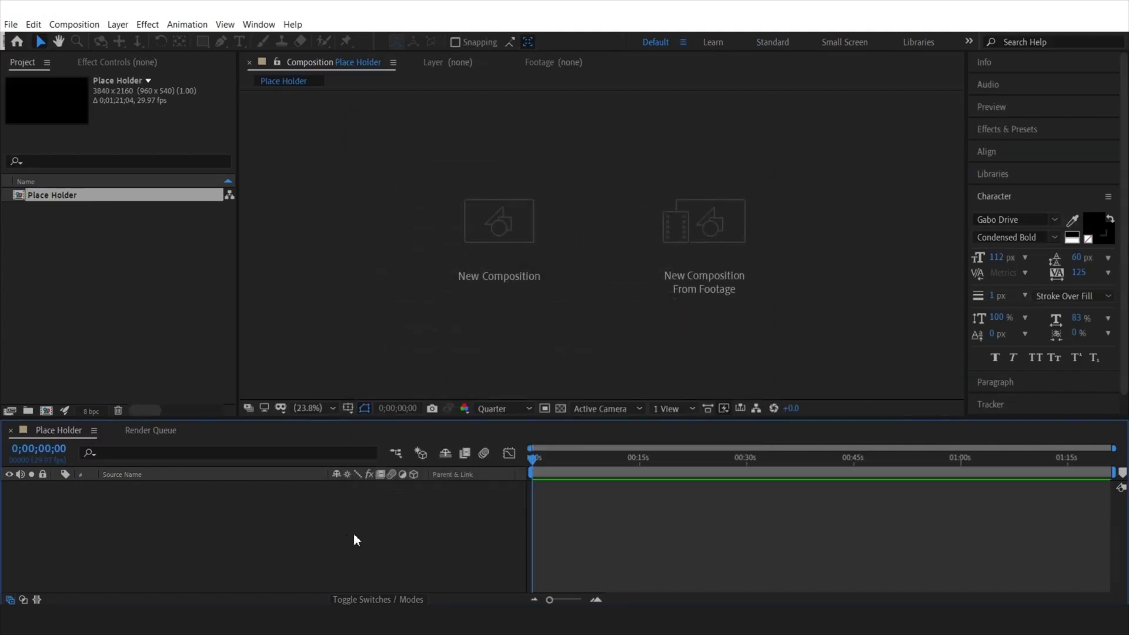
left_click(48, 278)
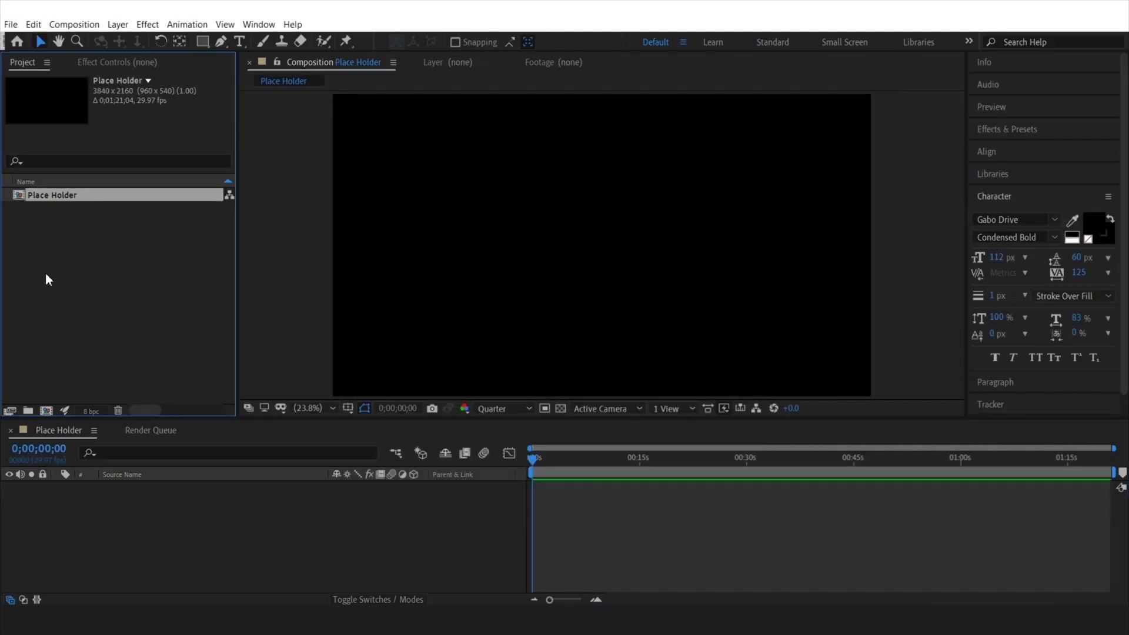
left_click_drag(69, 257, 46, 407)
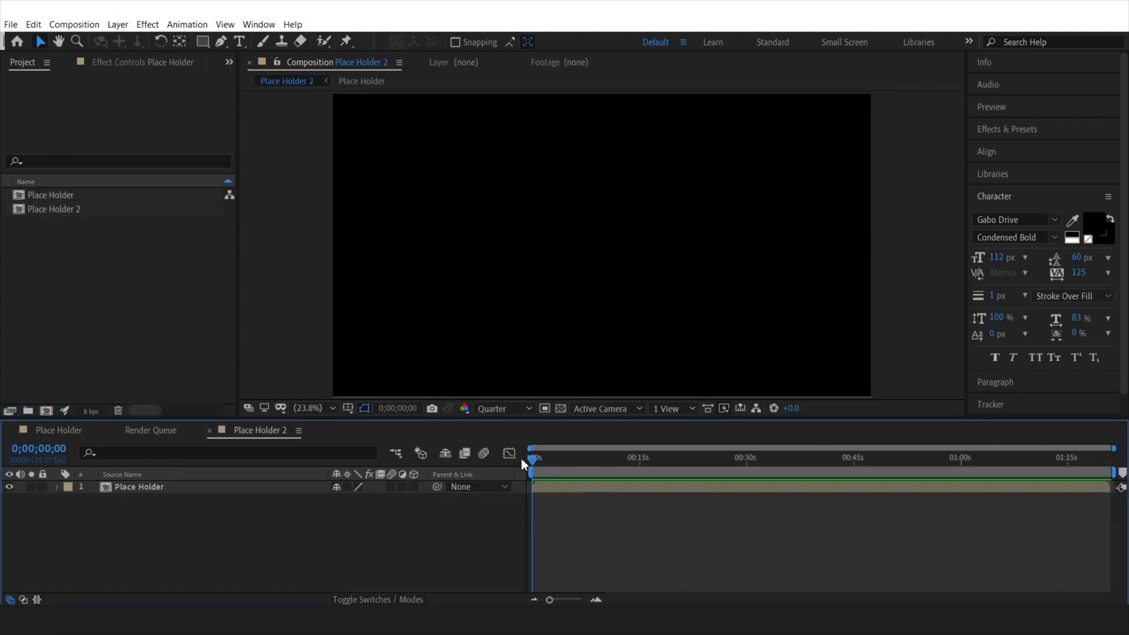
Add a full-size 3840 by 2160 px solid layer named NOISE above the Place Holder layer
left_click(118, 24)
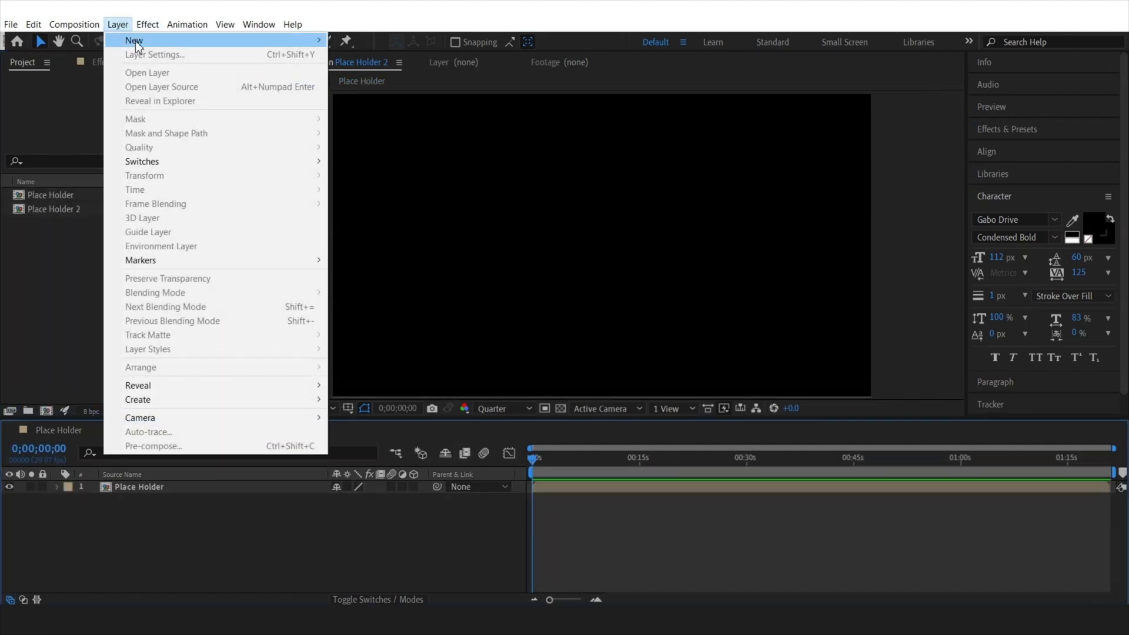
mouse_move(135, 41)
left_click(376, 57)
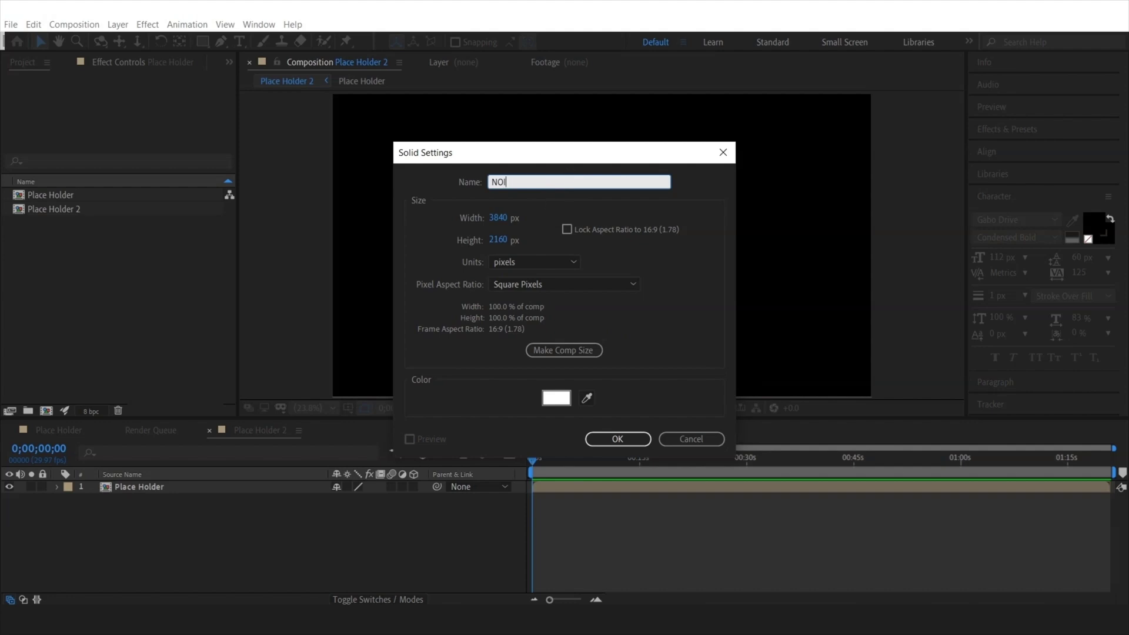
left_click(627, 440)
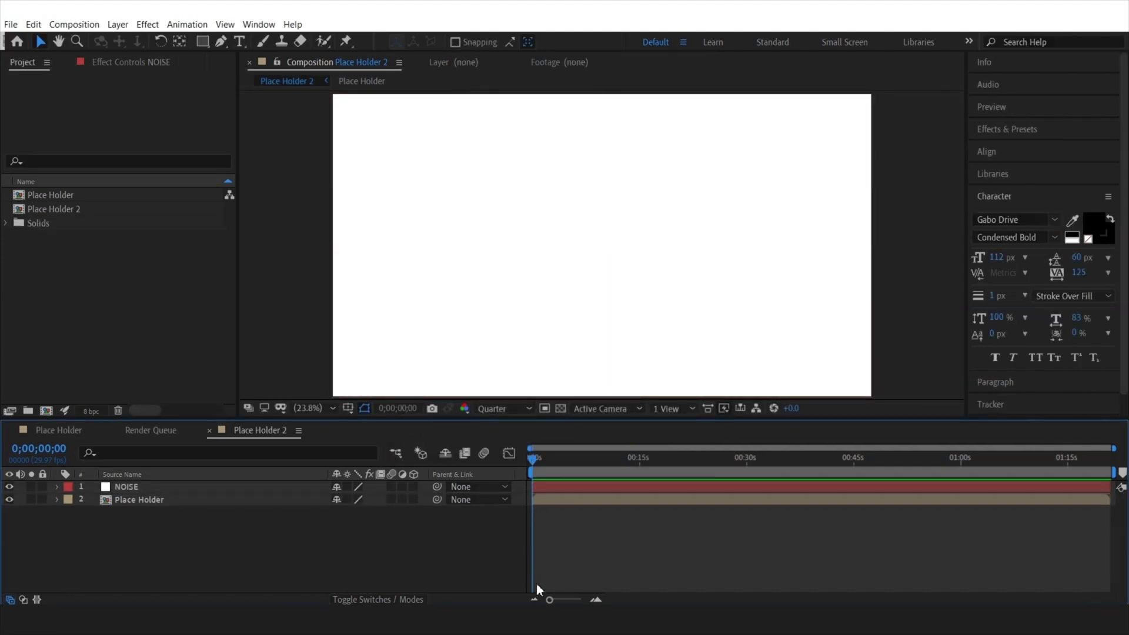
Change the NOISE solid's colour to black, hex 000000
left_click(118, 24)
left_click(140, 56)
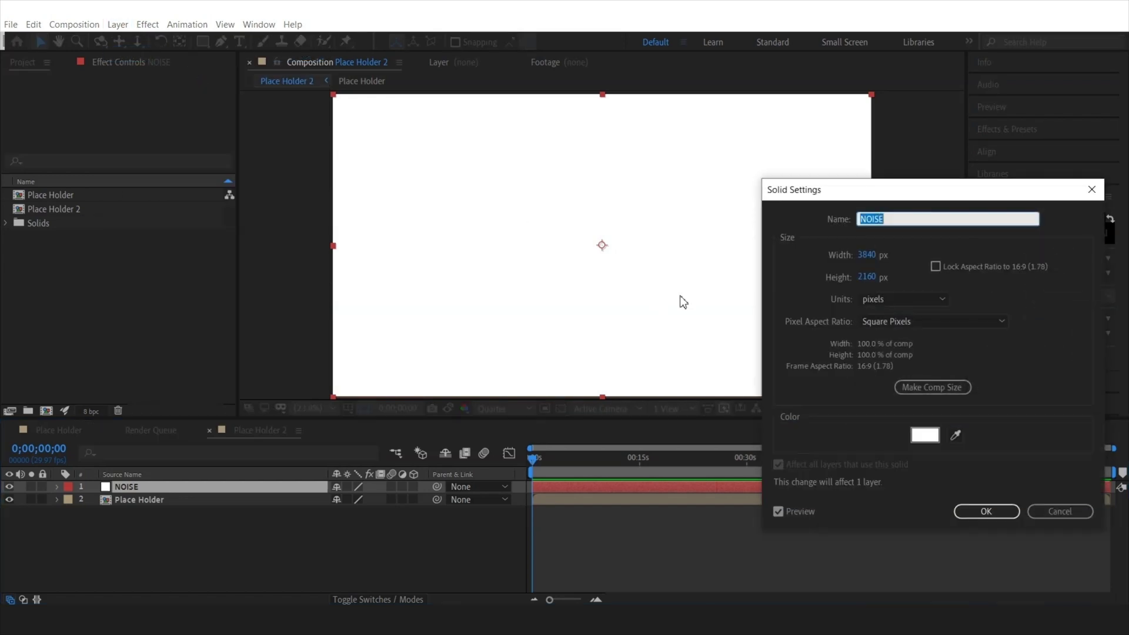
left_click(925, 435)
type("000000")
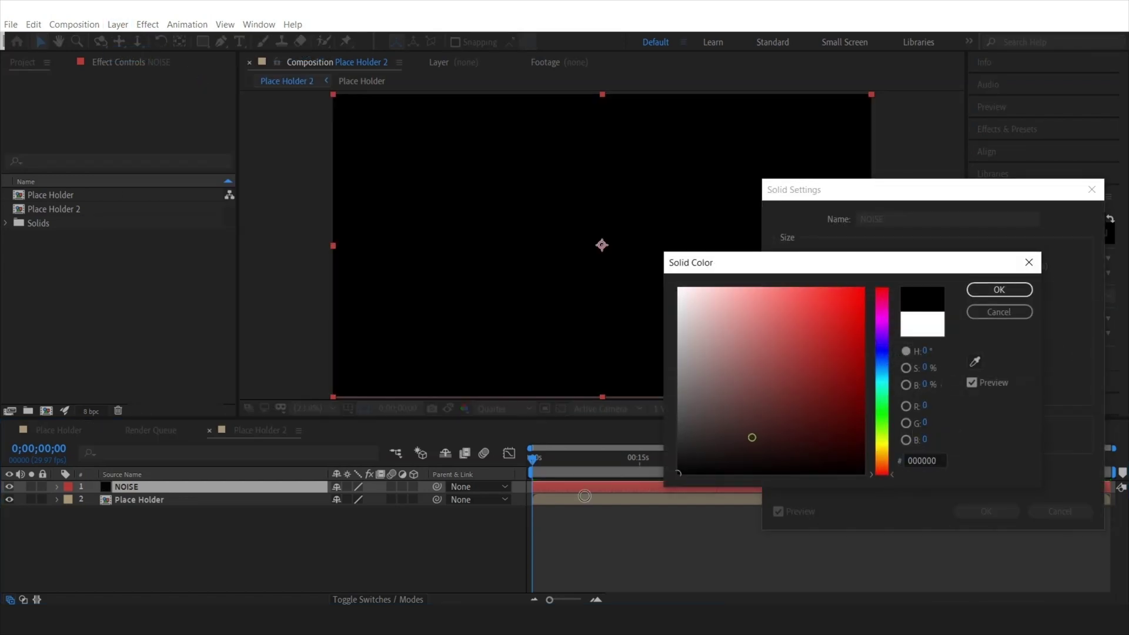
left_click(1004, 294)
left_click(992, 512)
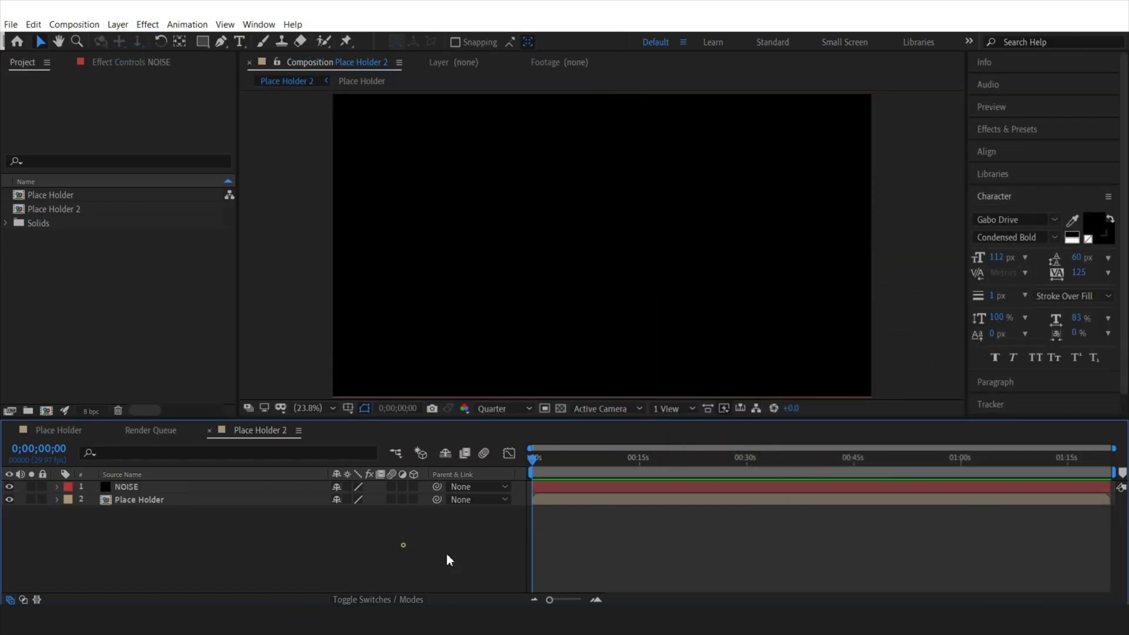
Apply the Fractal Noise effect to the NOISE layer
left_click(202, 499)
left_click(176, 487)
left_click(147, 24)
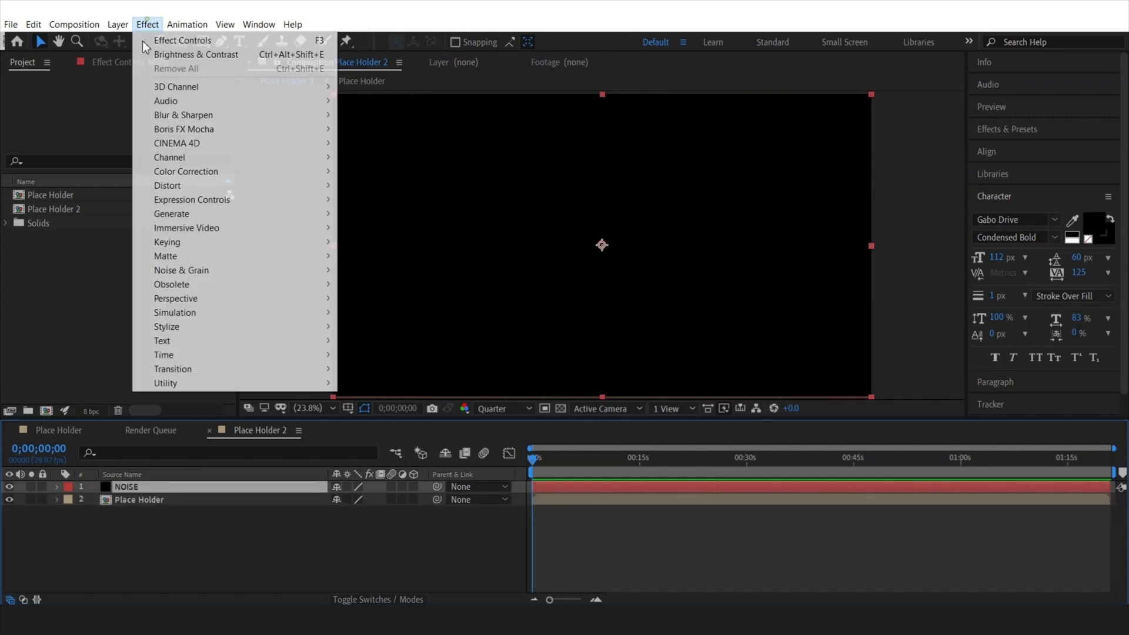
mouse_move(206, 270)
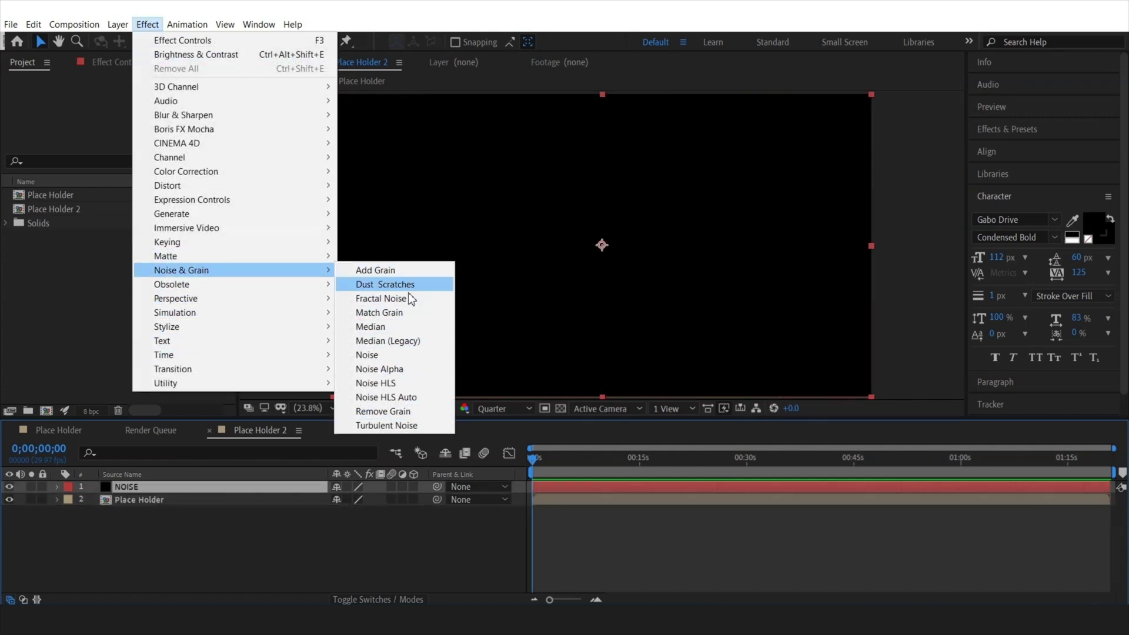
left_click(381, 298)
Set Fractal Noise to fractal type Max and noise type Block, with contrast 180 and brightness -25
left_click(171, 344)
left_click(166, 106)
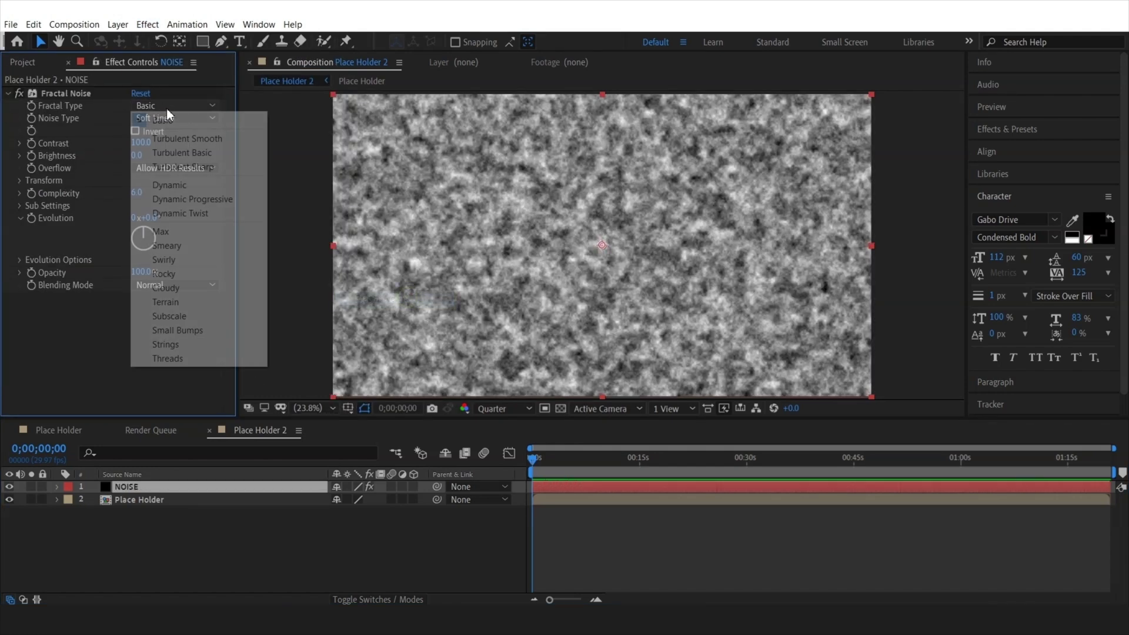
left_click(199, 231)
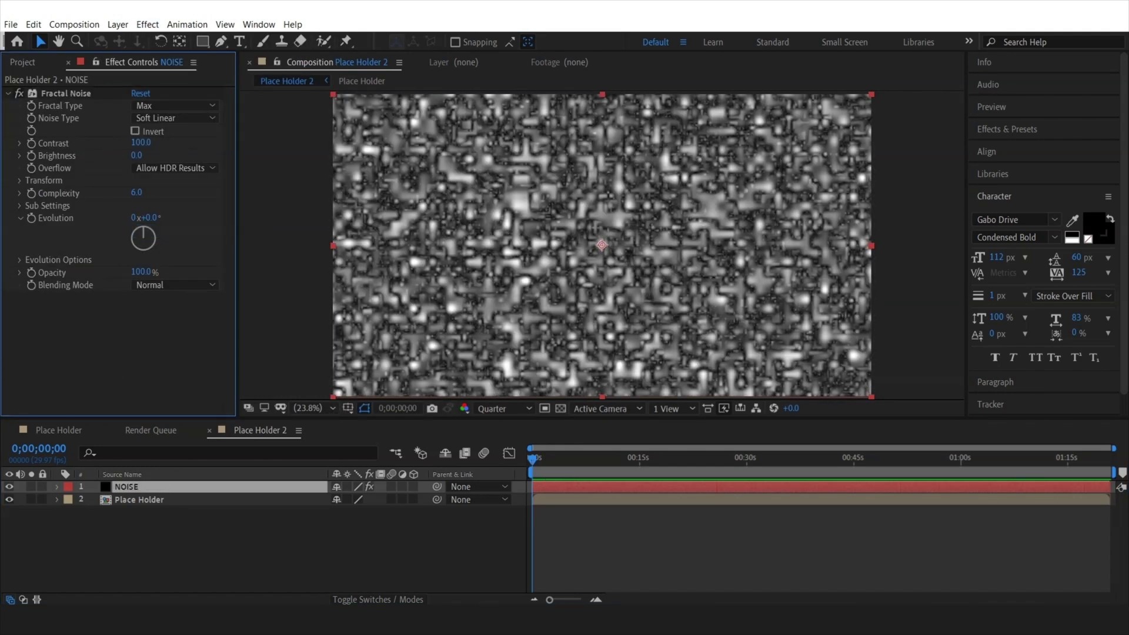
left_click(174, 118)
left_click(159, 130)
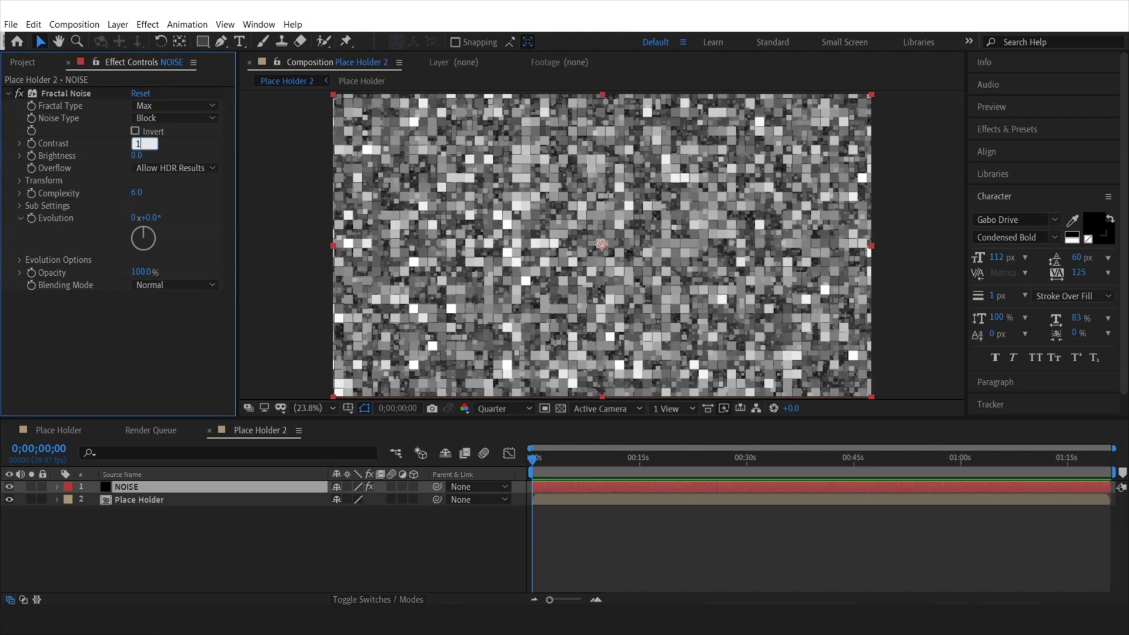
type("180")
left_click(135, 155)
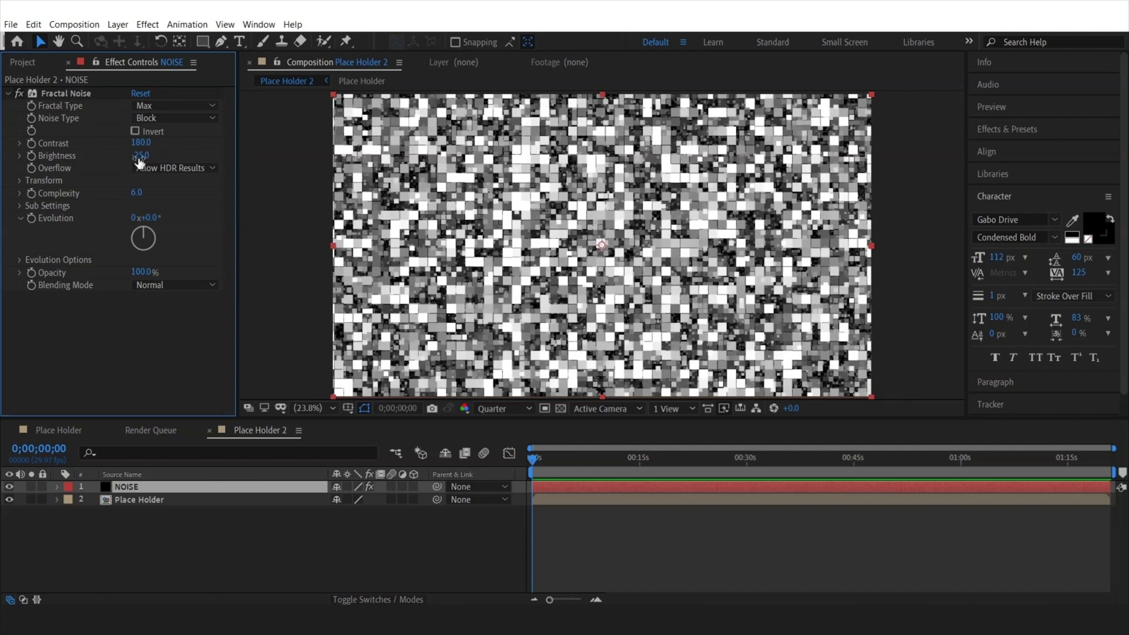
Turn off uniform scaling for the Fractal Noise and set its Scale Width to 6000
left_click(19, 181)
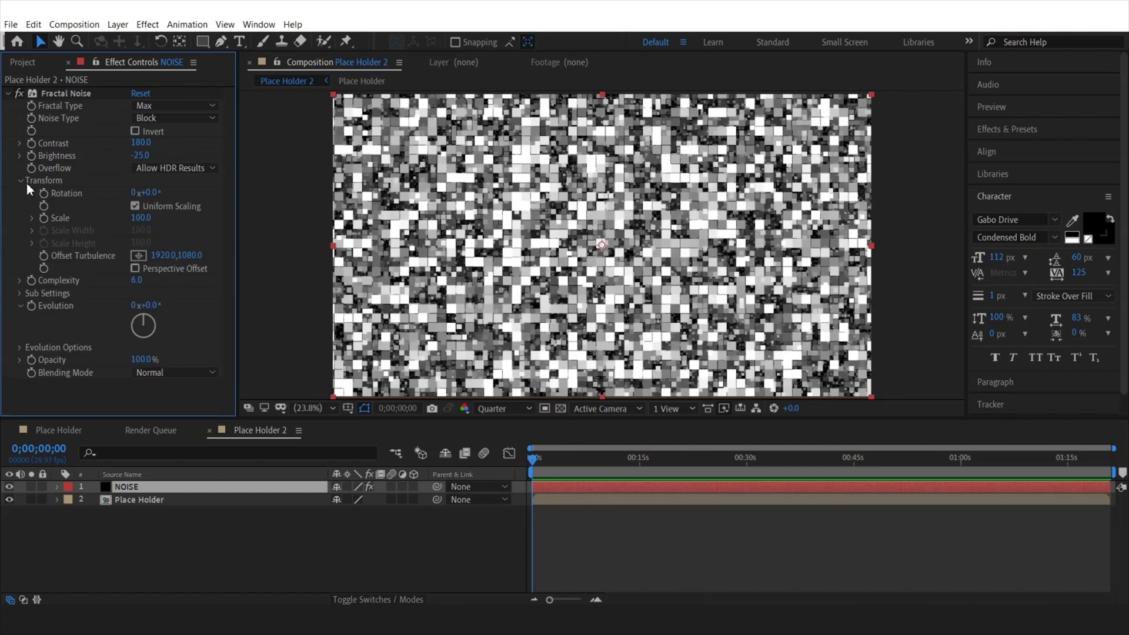
left_click(135, 206)
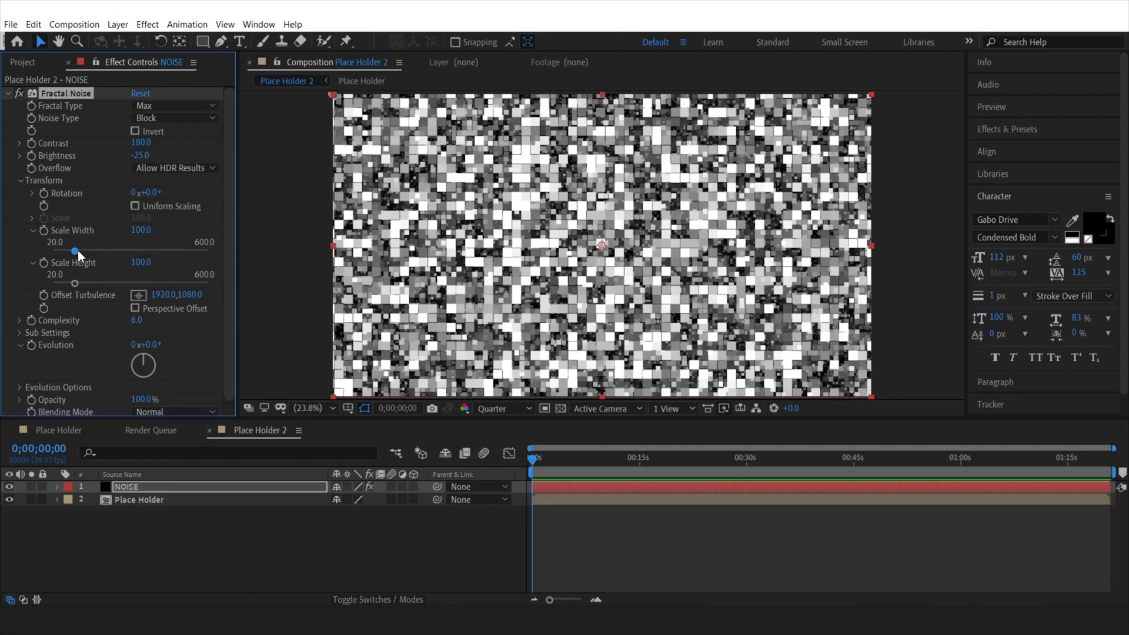
left_click_drag(75, 251, 208, 250)
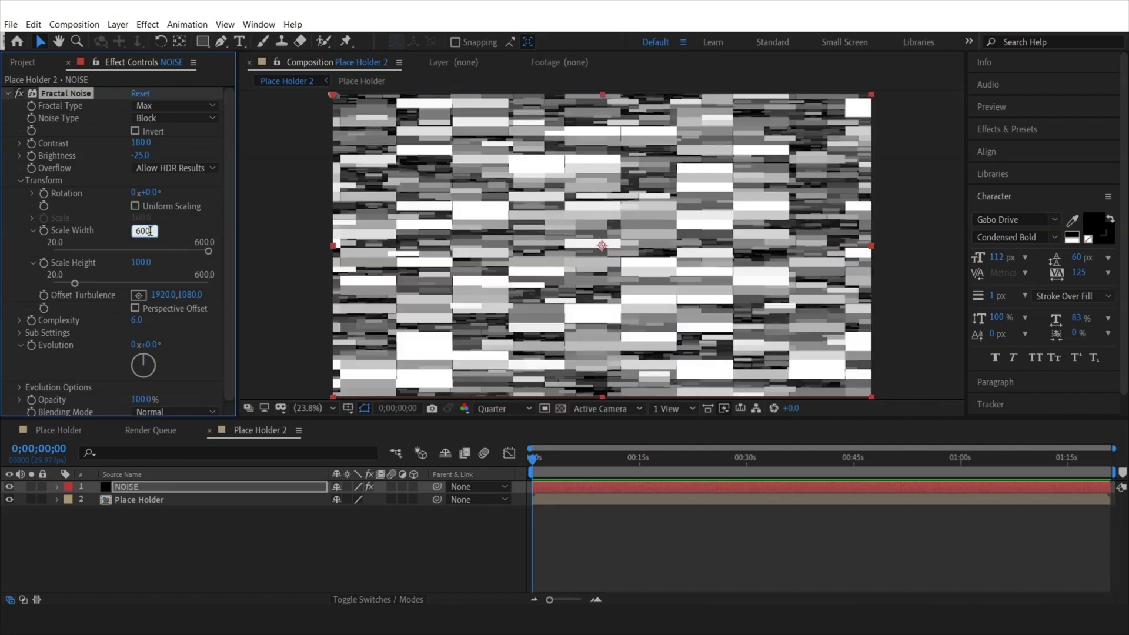
key("Return")
Add the expression time*1000 to the Fractal Noise Evolution property and preview the animation
left_click(33, 347, "alt")
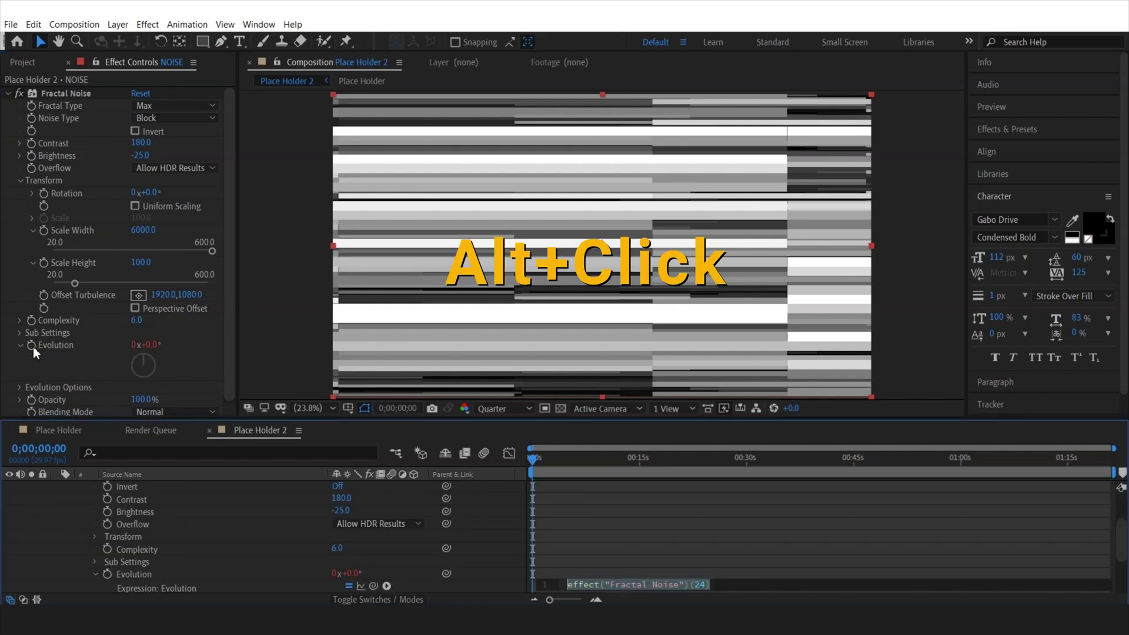
type("time")
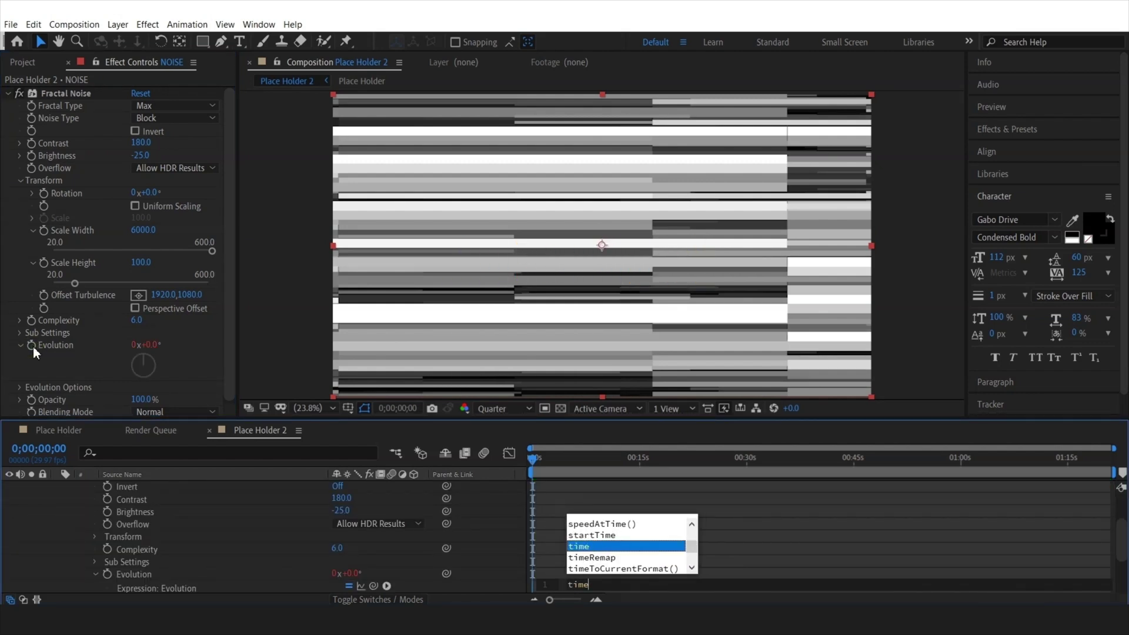
type("*")
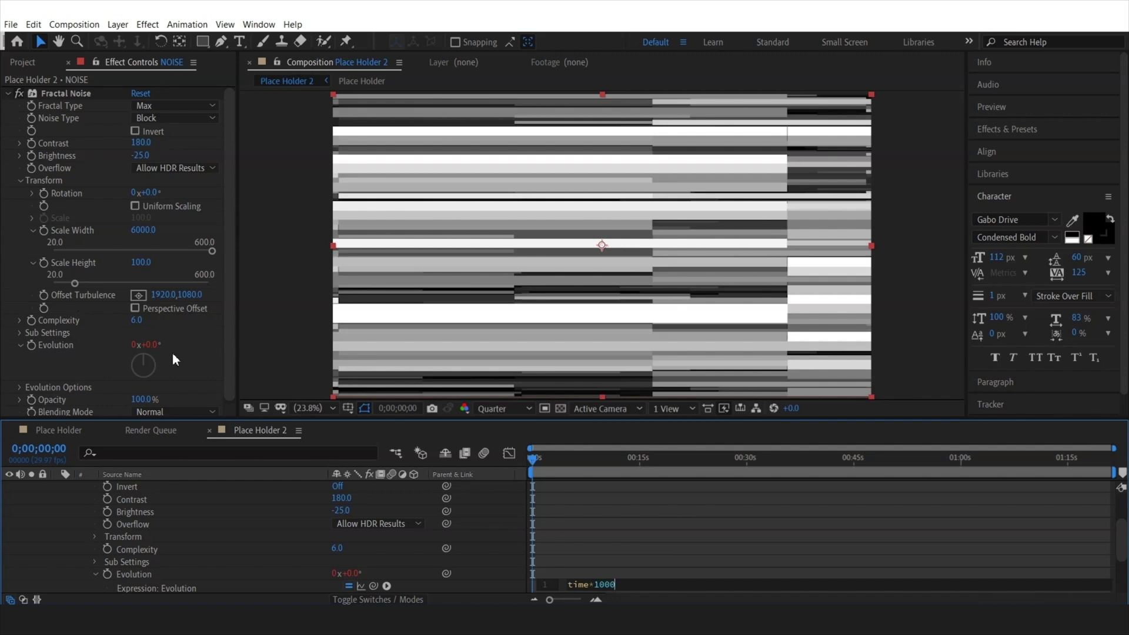
type("1000")
left_click(608, 538)
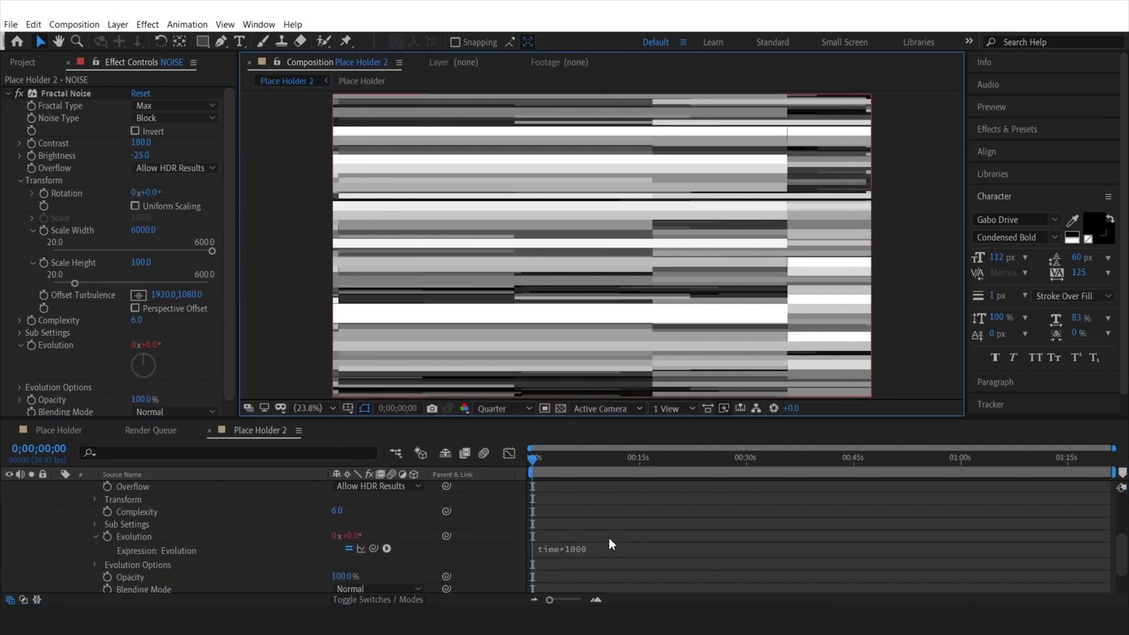
key("space")
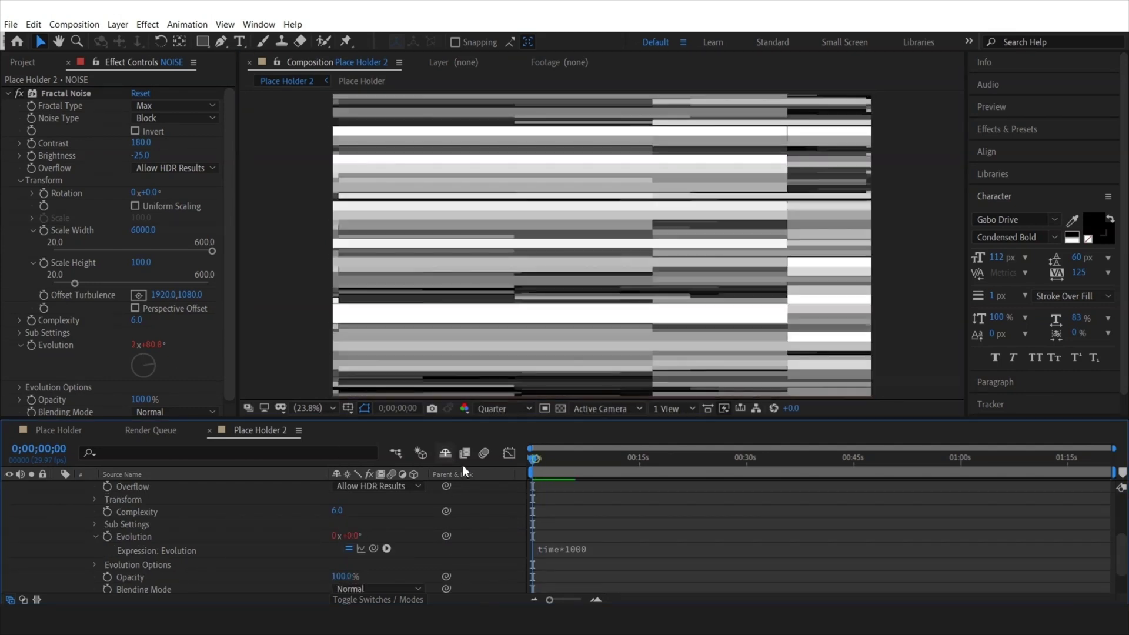
Apply the Linear Wipe transition effect to the NOISE layer
scroll(305, 555, "up", 3)
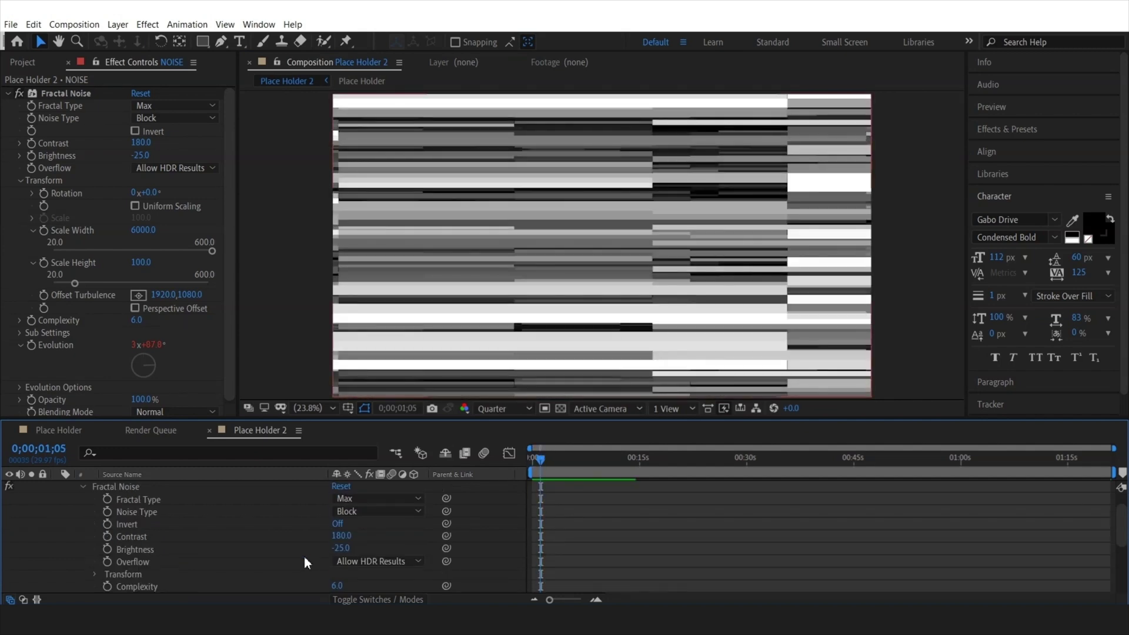
scroll(90, 504, "up", 1)
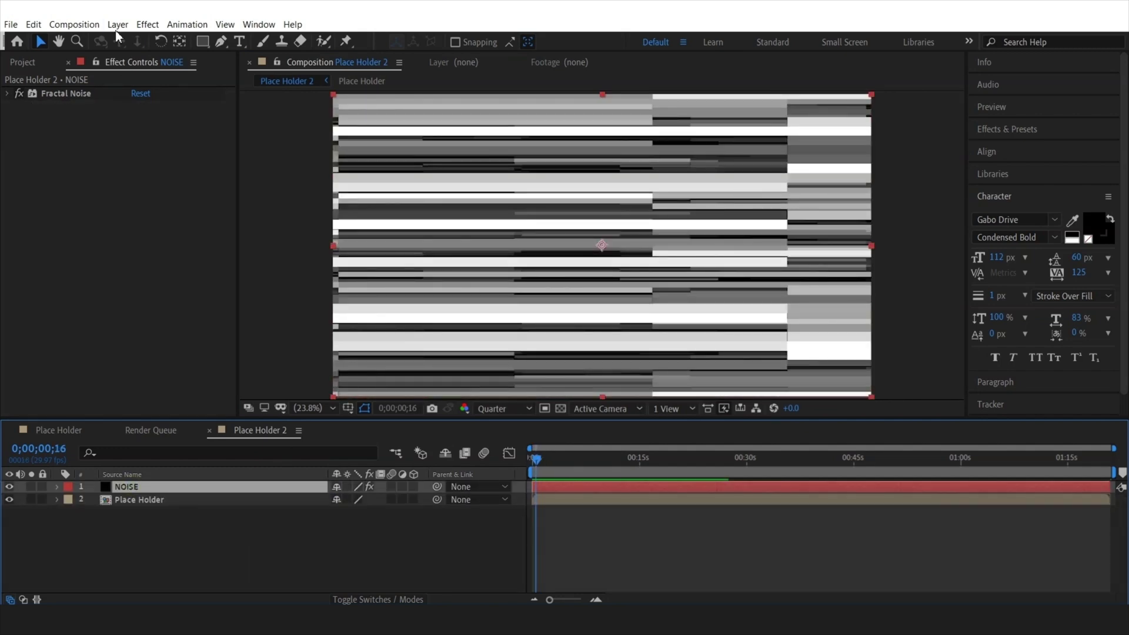
left_click(143, 24)
mouse_move(207, 371)
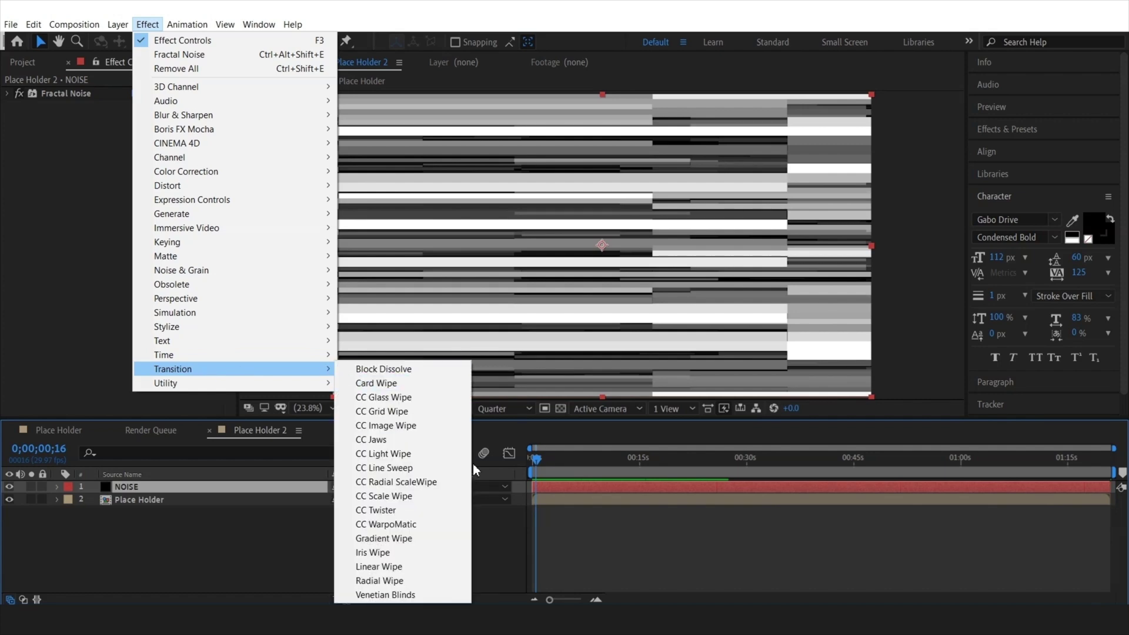
left_click(380, 566)
left_click(342, 565)
Keyframe the Linear Wipe's Transition Completion from 0% at the start to 100% at 0;00;03;18 and reveal the keyframes
key("space")
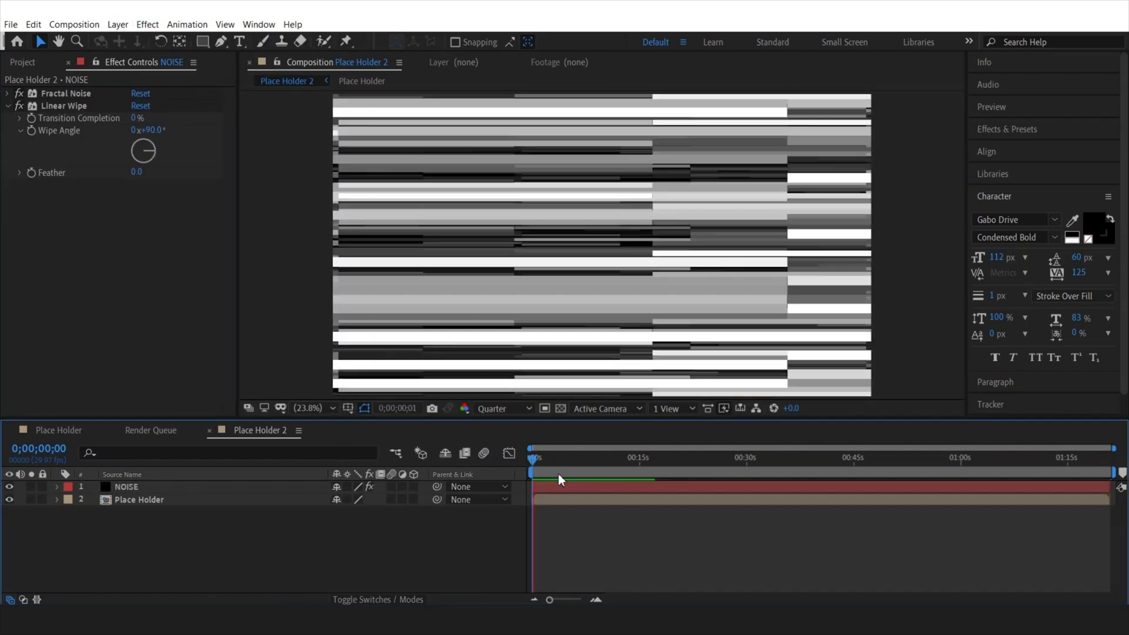
key("space")
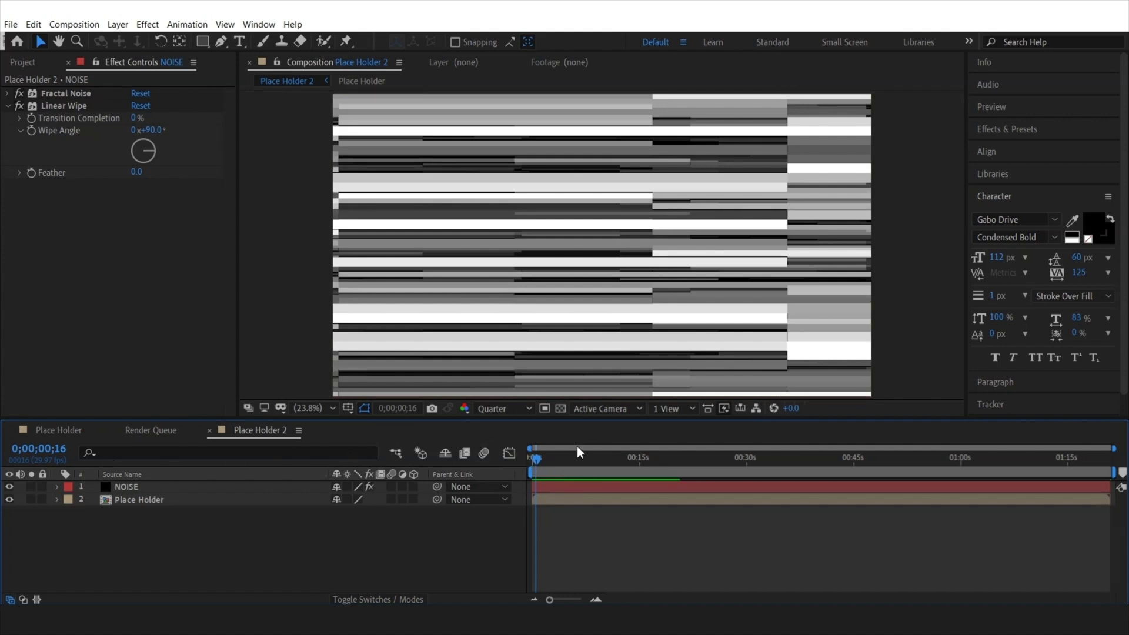
key("Home")
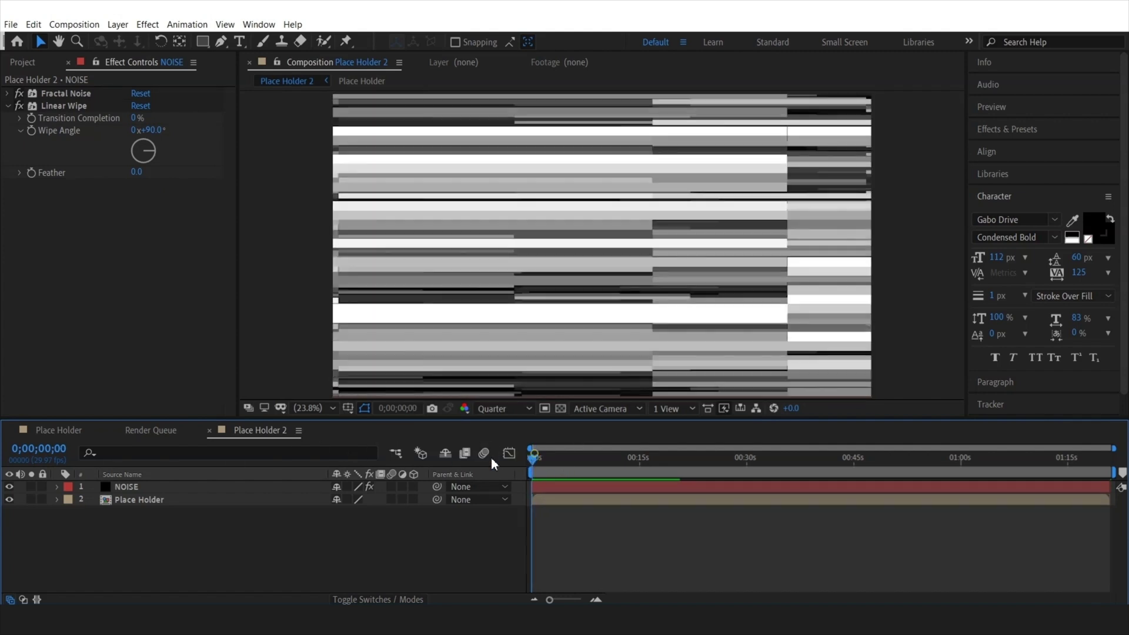
left_click(33, 118)
left_click_drag(544, 458, 559, 458)
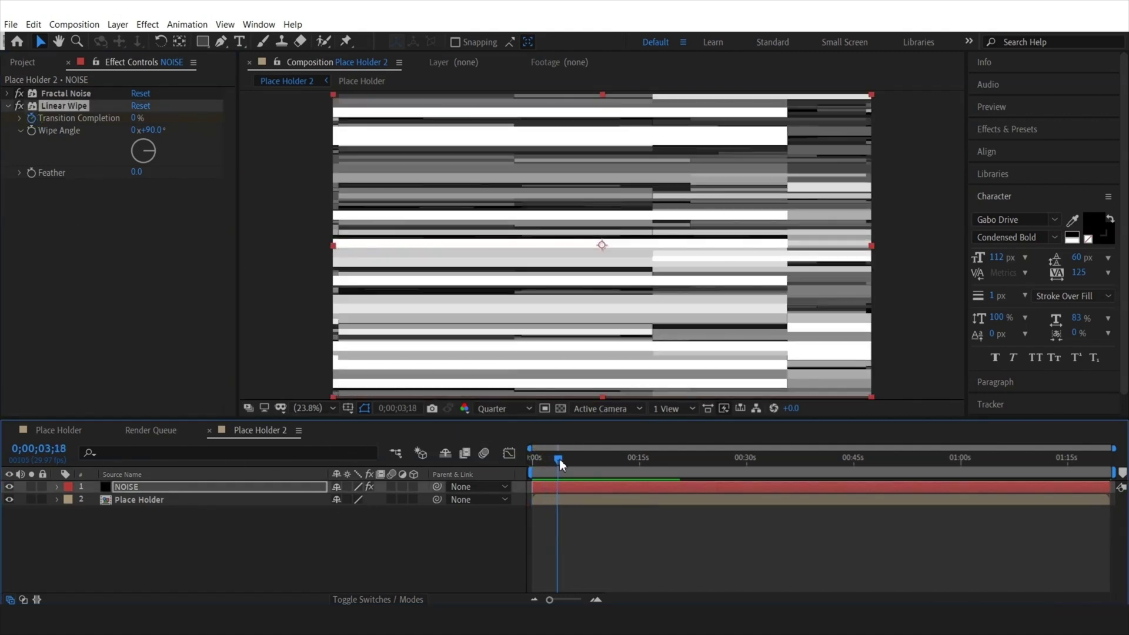
left_click_drag(135, 121, 245, 129)
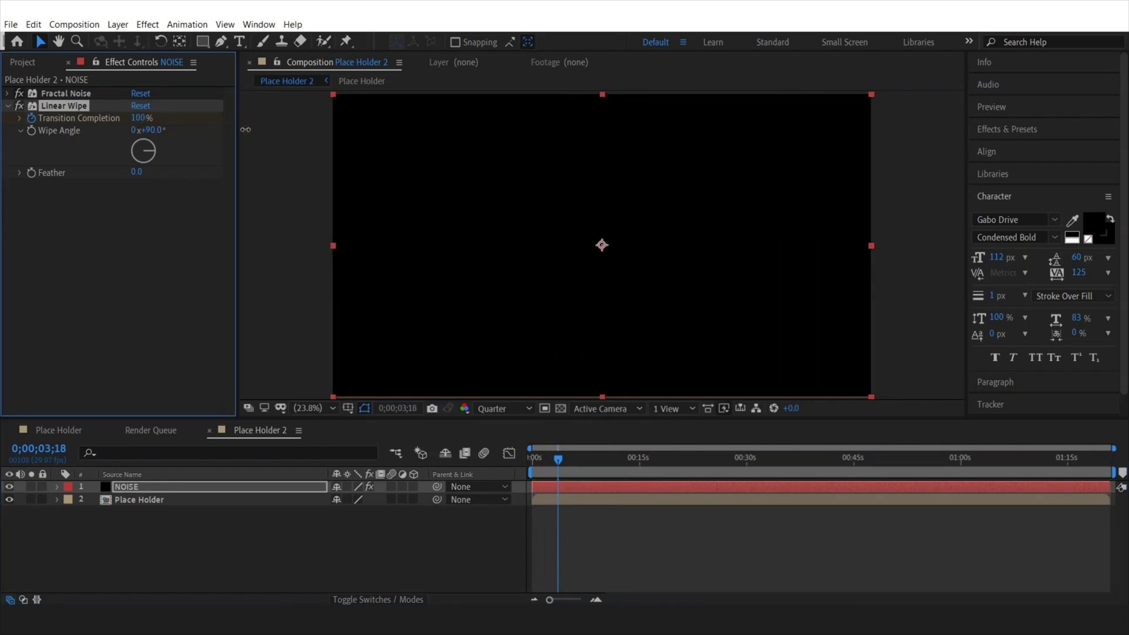
key("u")
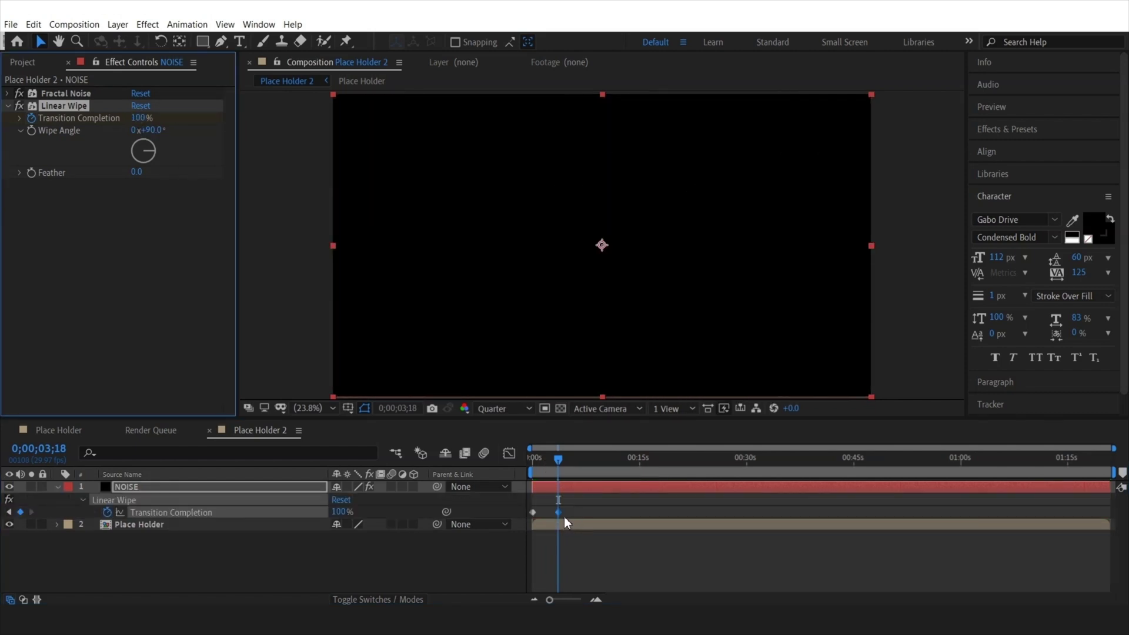
Speed up the wipe by moving its 100% keyframe close to the start of the timeline, and preview the result
left_click_drag(557, 462, 506, 479)
key("space")
key("space")
left_click_drag(558, 512, 539, 512)
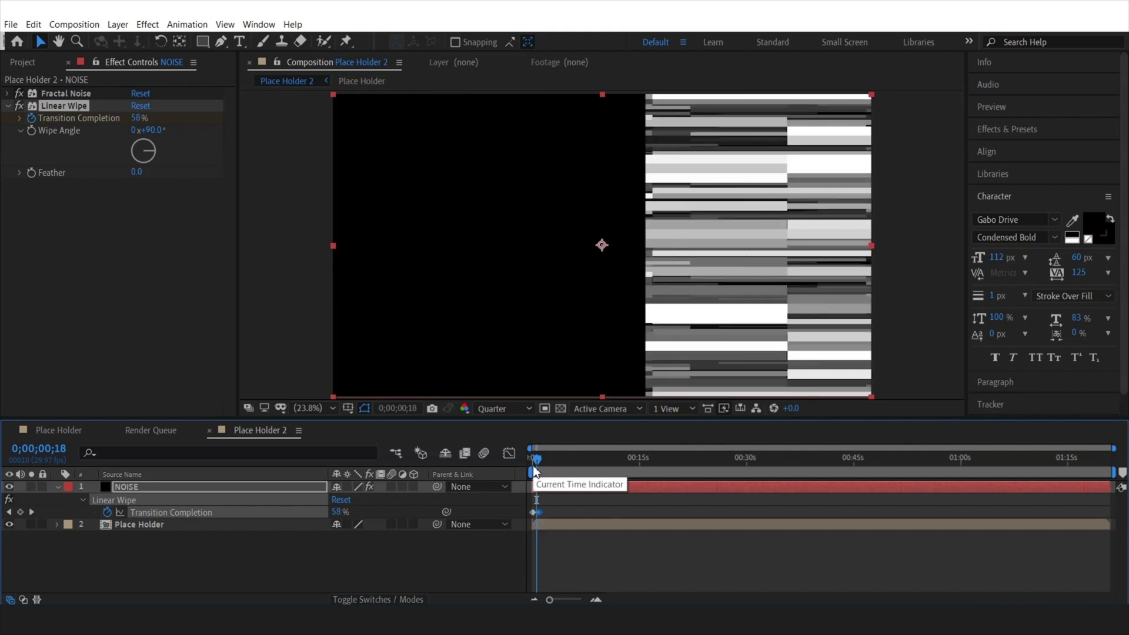
key("space")
mouse_move(535, 463)
left_mouse_down()
mouse_move(523, 476)
mouse_move(536, 512)
mouse_move(499, 477)
mouse_move(528, 470)
left_mouse_up()
key("space")
key("space")
key("space")
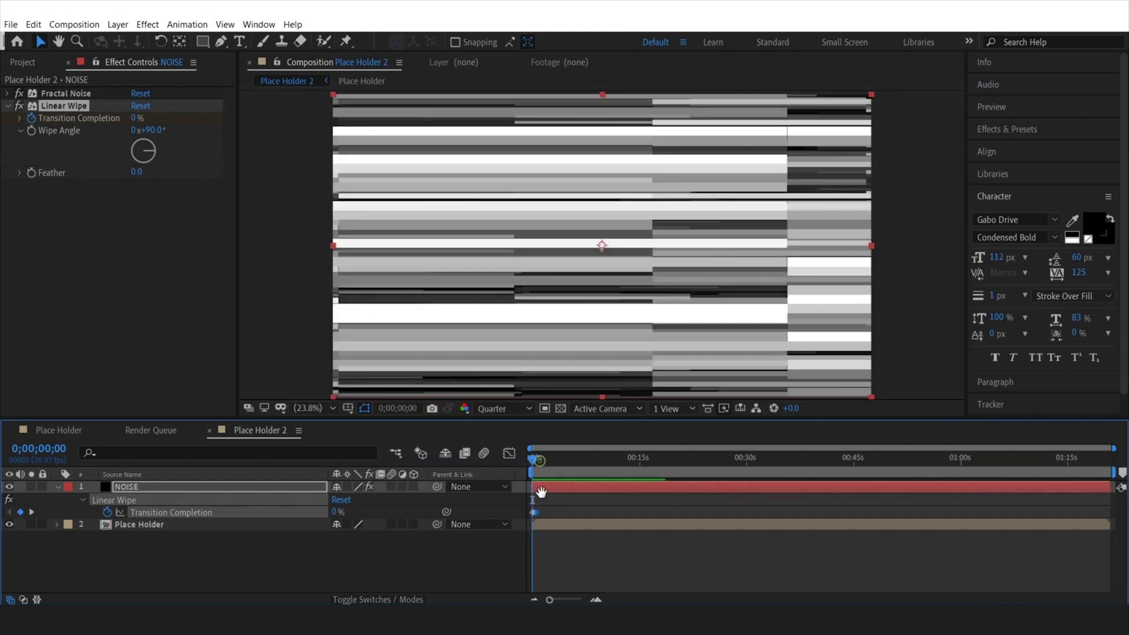
key("space")
key("space")
Set the Linear Wipe's Feather to about 1055 to soften the wipe edge
left_click(144, 198)
left_click_drag(137, 172, 1118, 348)
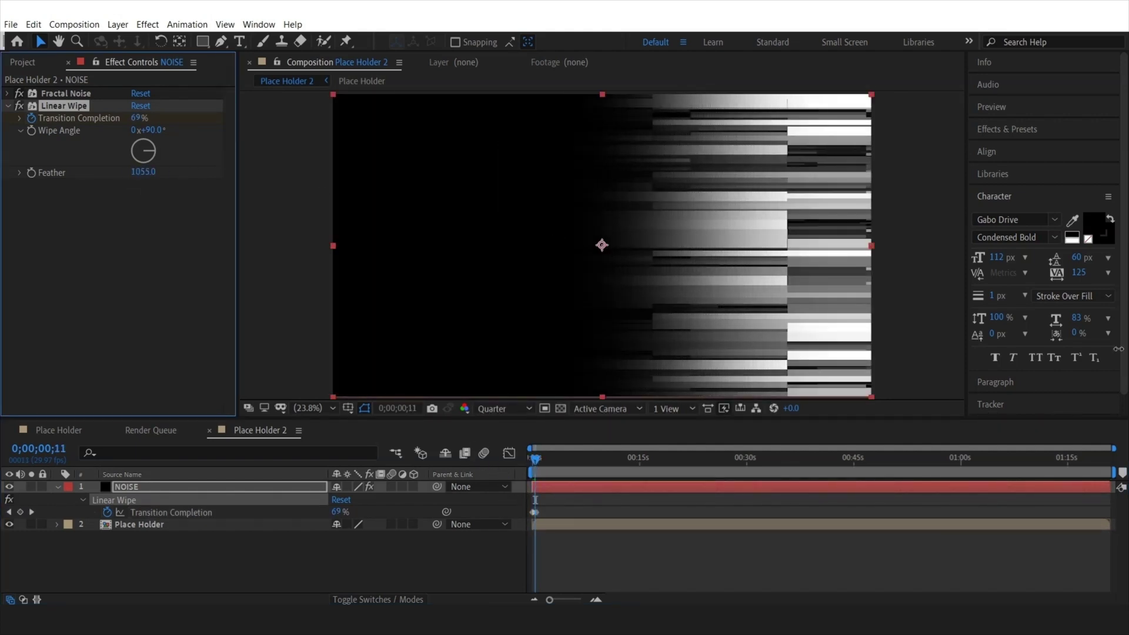
Increase the Linear Wipe's Feather to 1822 and pre-compose the NOISE layer as MAP, moving all attributes into the new composition
left_click_drag(143, 171, 665, 589)
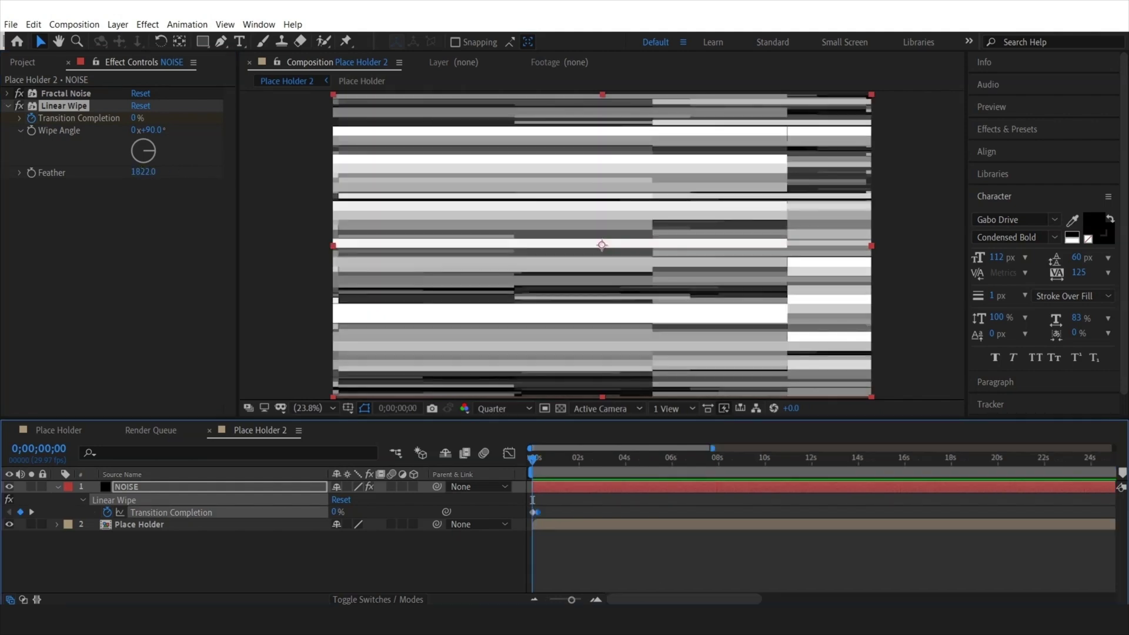
right_click(140, 486)
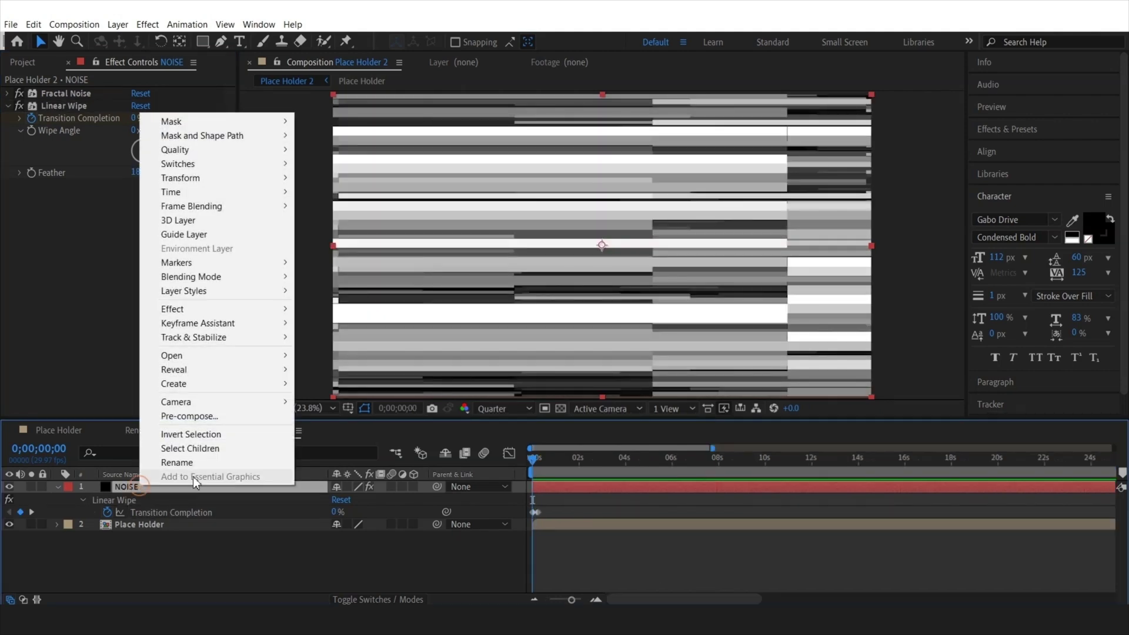
left_click(210, 418)
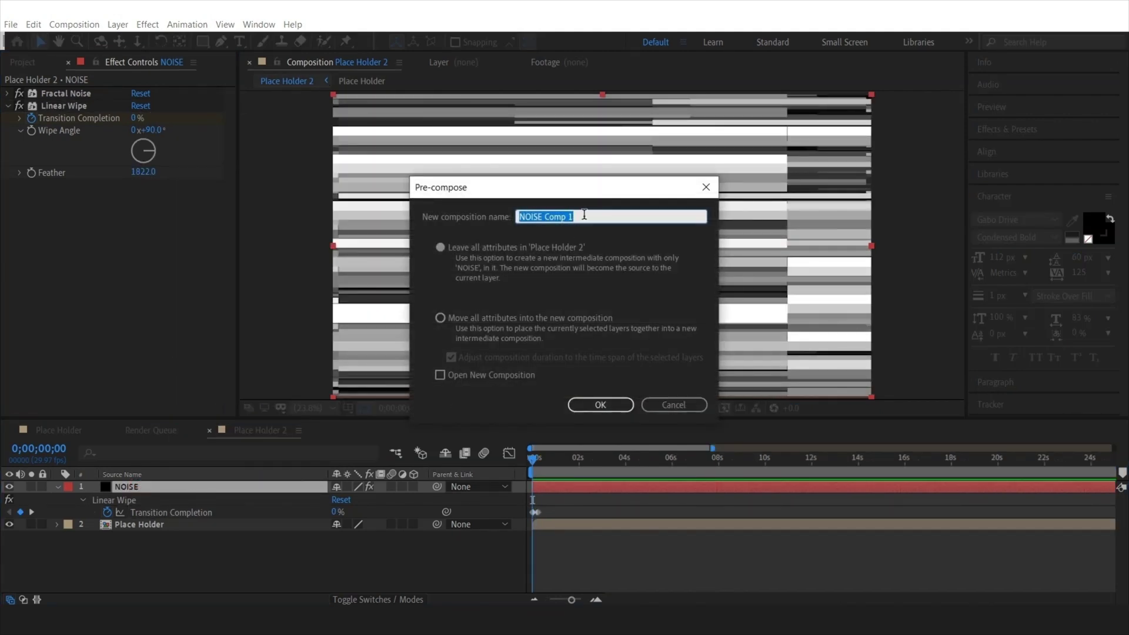
type("MAP")
left_click(600, 406)
Hide the MAP layer and add an adjustment layer above it
left_click(117, 24)
mouse_move(134, 40)
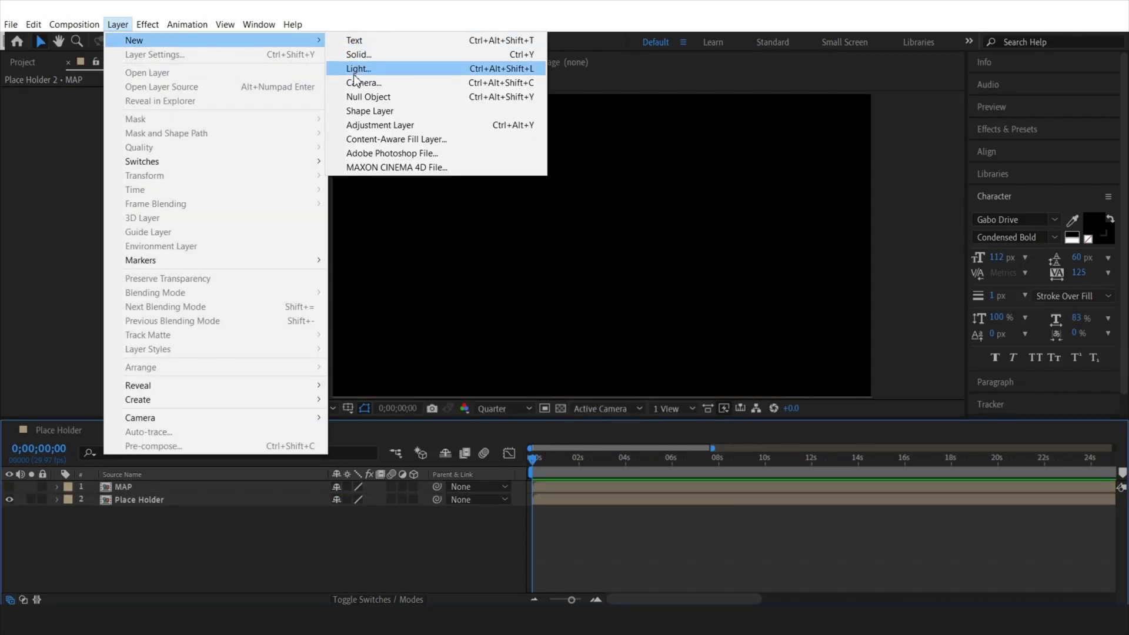
left_click(380, 124)
Apply the Displacement Map distort effect to the adjustment layer and use MAP as its displacement map layer
left_click(147, 24)
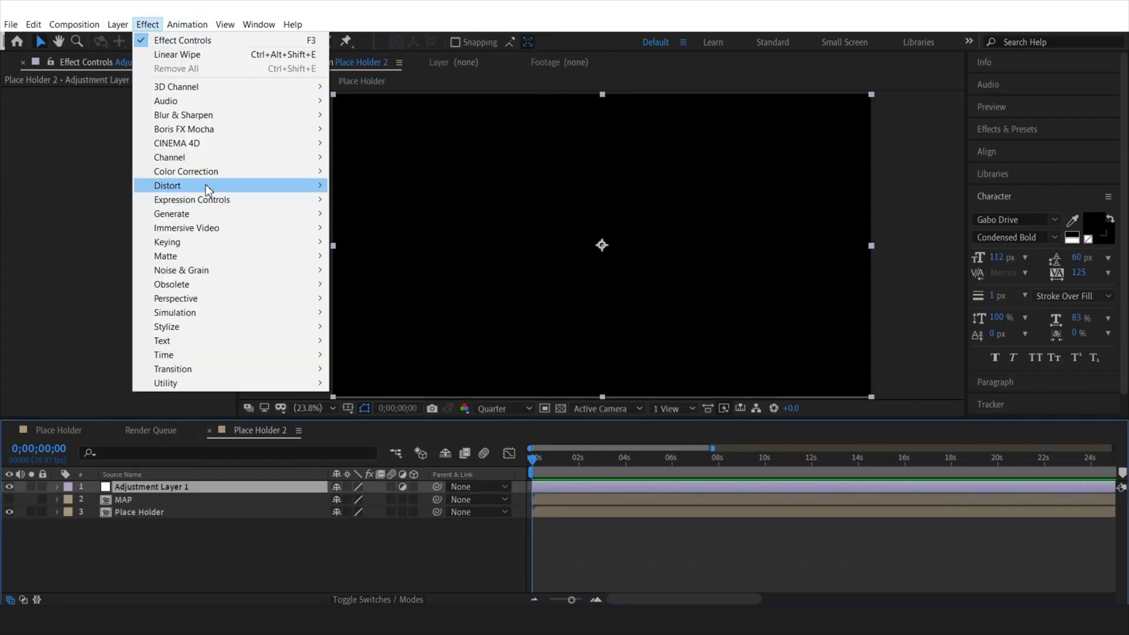
mouse_move(291, 184)
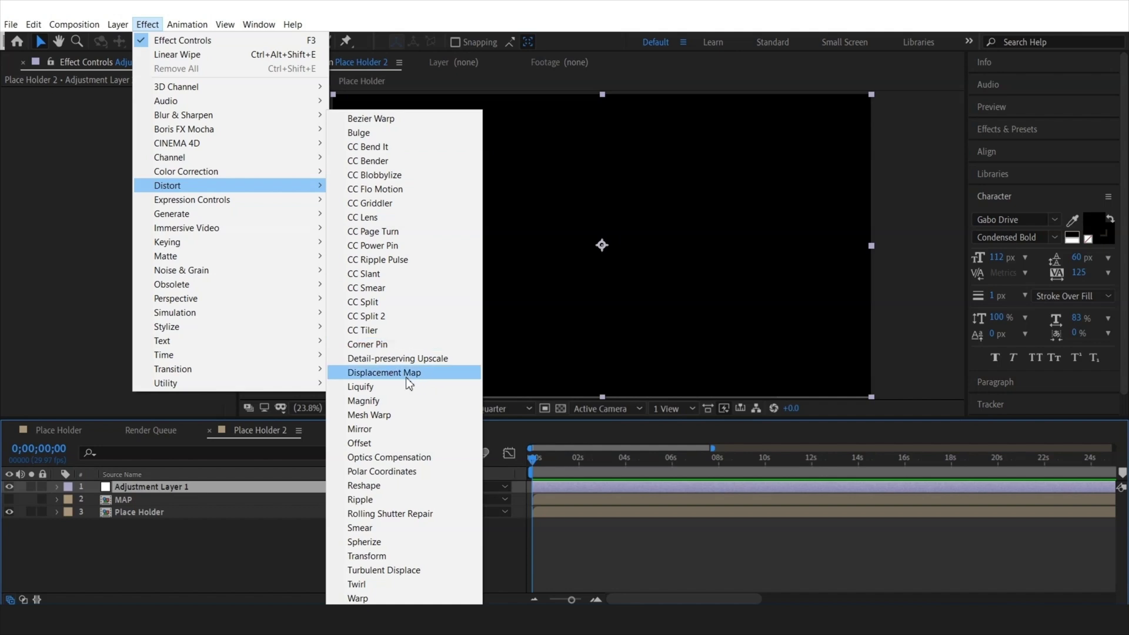
left_click(383, 372)
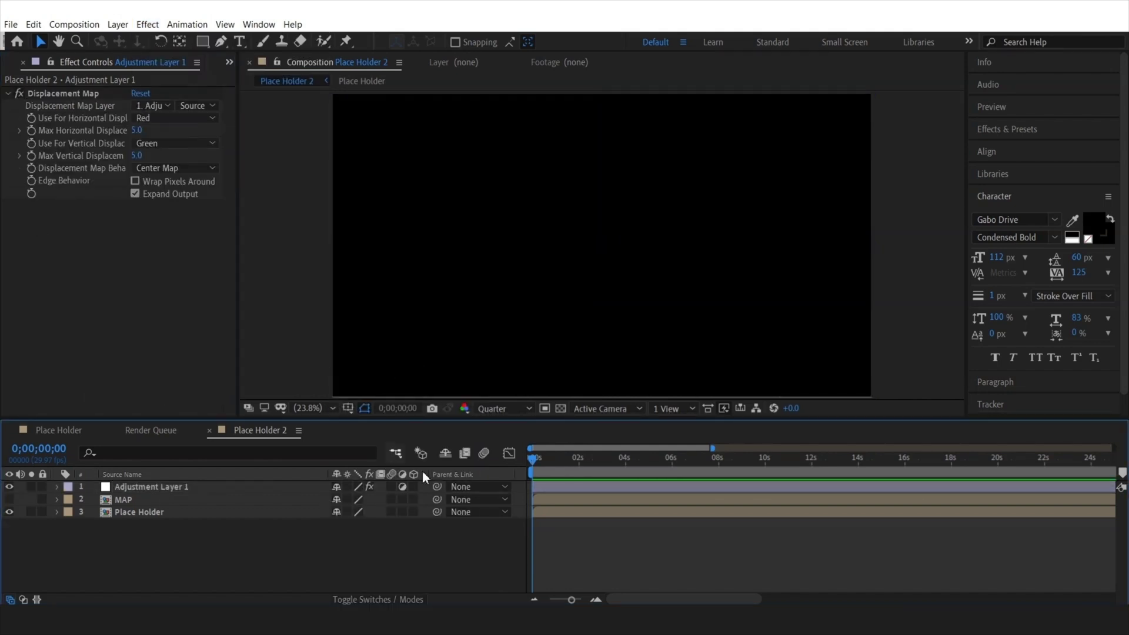
left_click(151, 106)
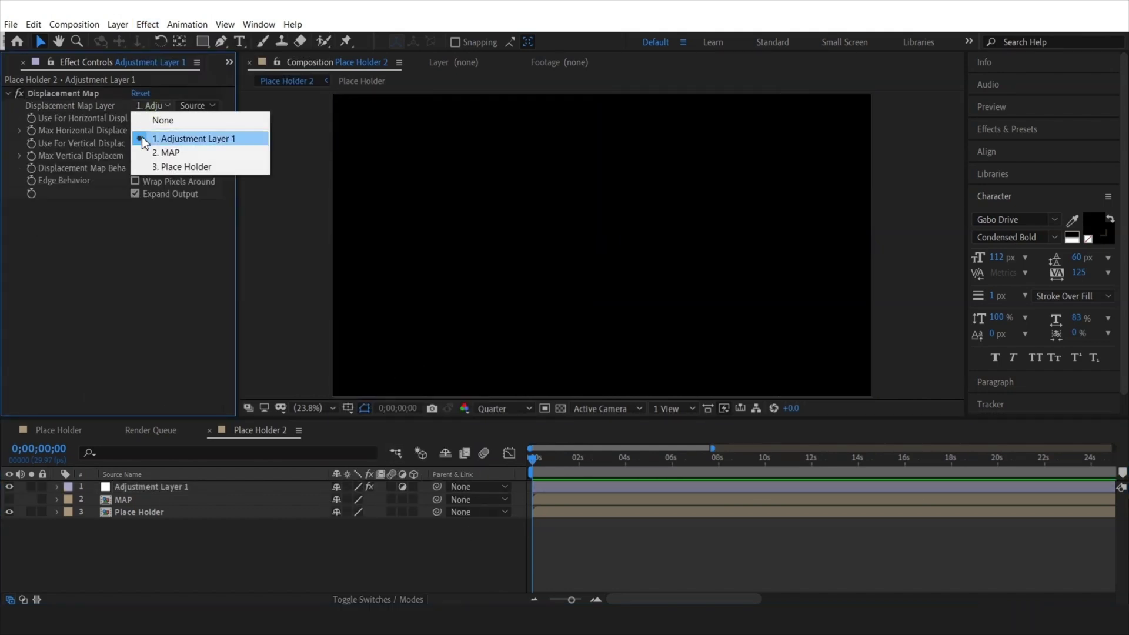
left_click(179, 152)
left_click(192, 259)
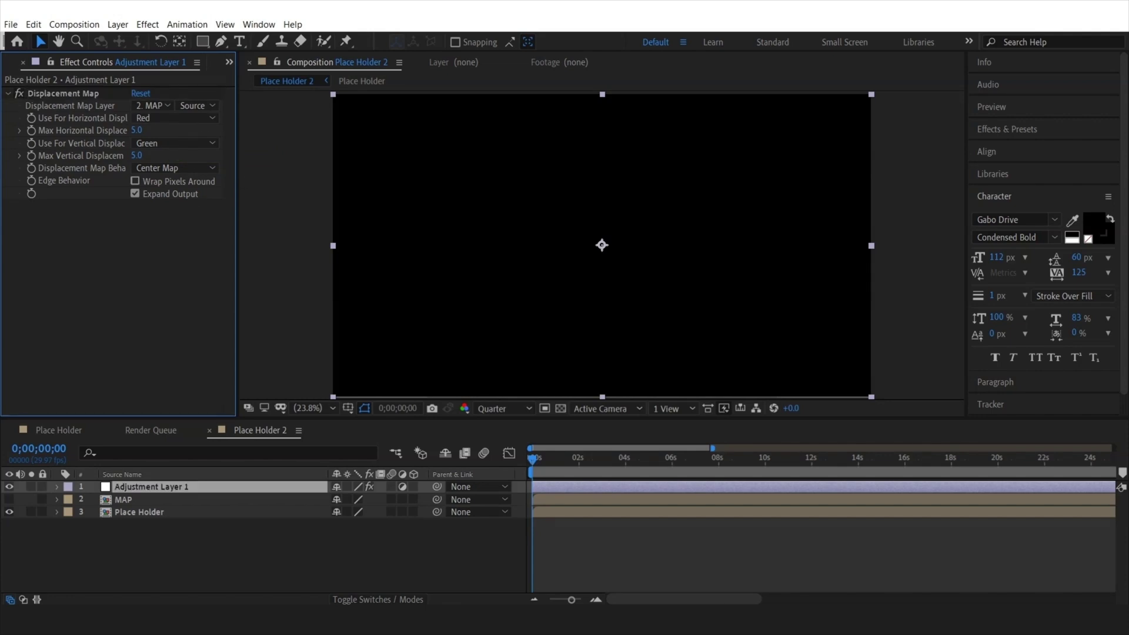
Open the nested Place Holder composition and add a text layer reading DIWINGSTON
left_click(331, 564)
left_click(174, 512)
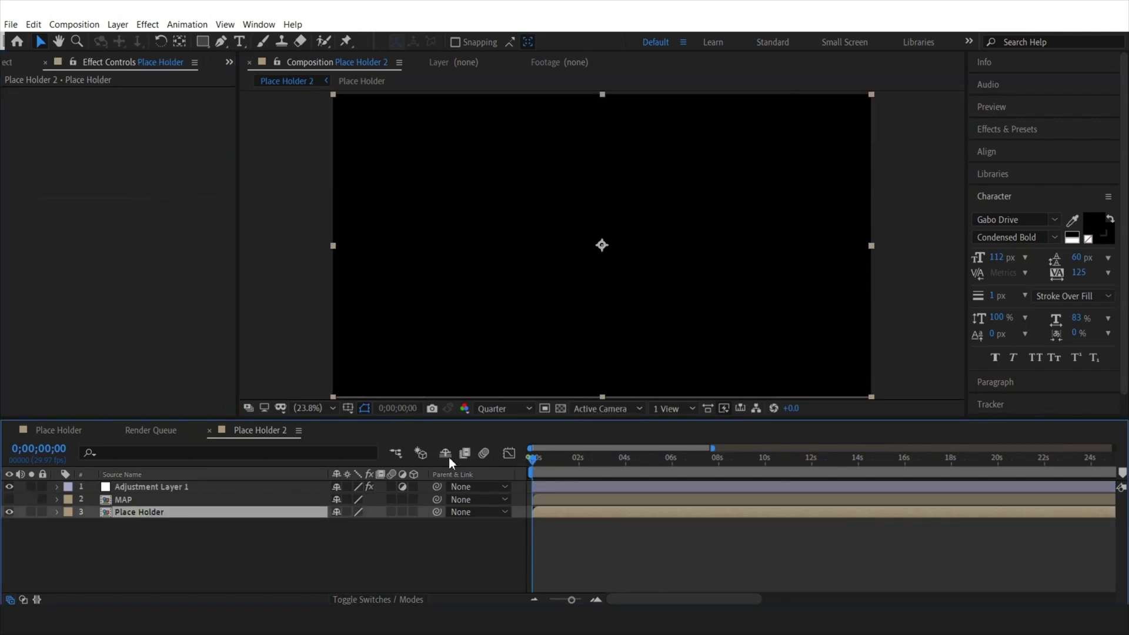
key("space")
key("space")
double_click(546, 514)
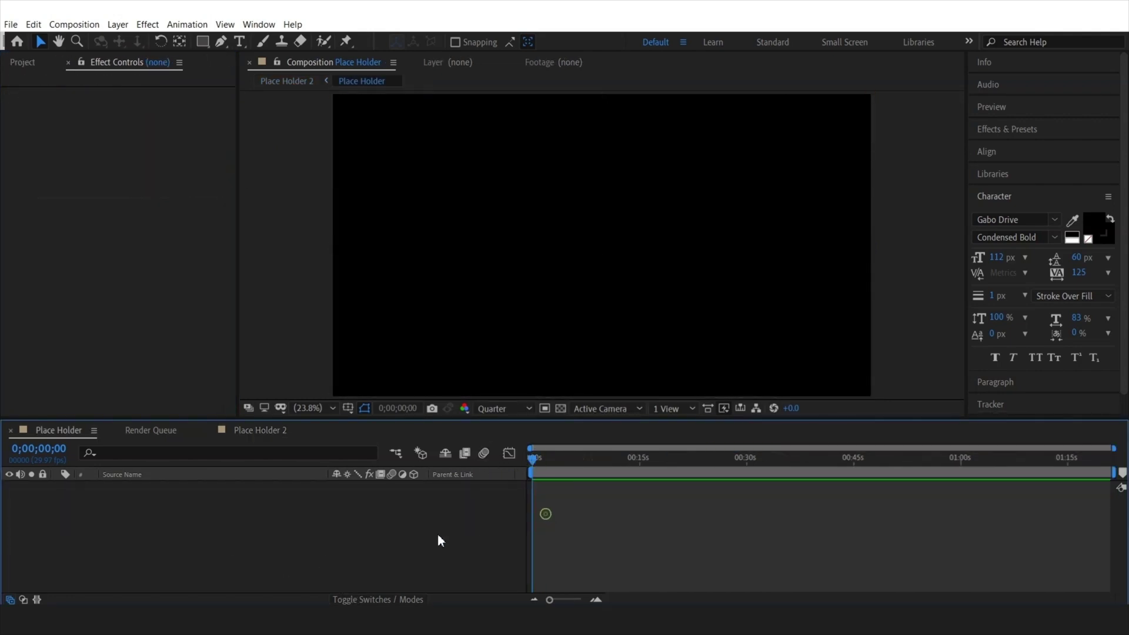
left_click(117, 24)
mouse_move(120, 40)
left_click(347, 42)
type("DIWINGSTON")
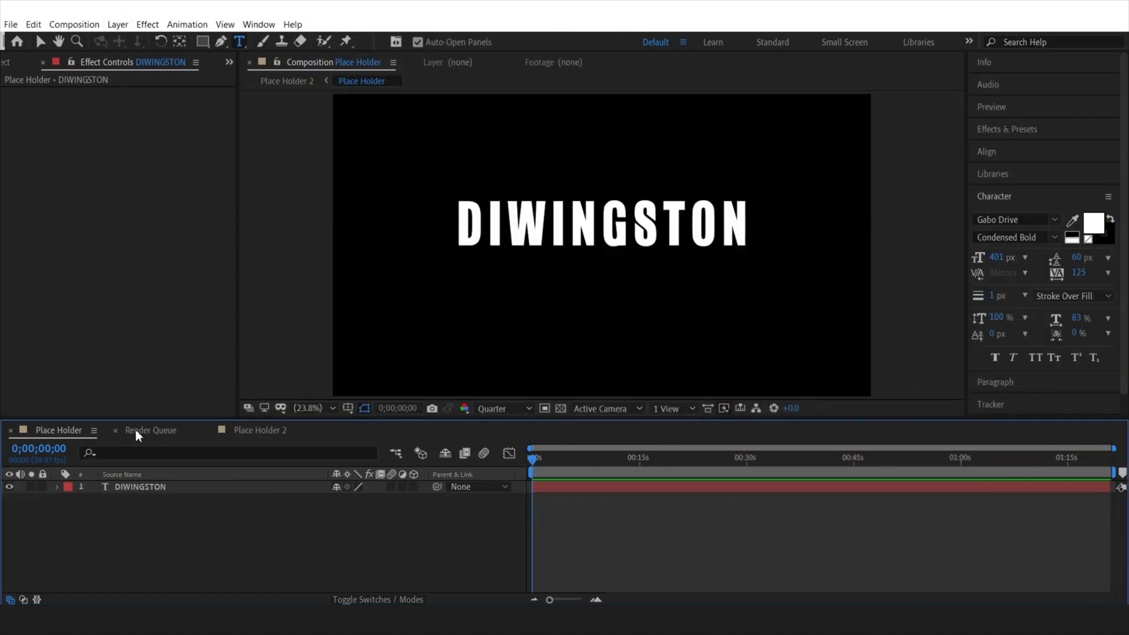
Return to the Place Holder 2 composition and preview the displacement on the text
left_click(260, 430)
left_click(546, 460)
left_click_drag(600, 458, 418, 456)
key("space")
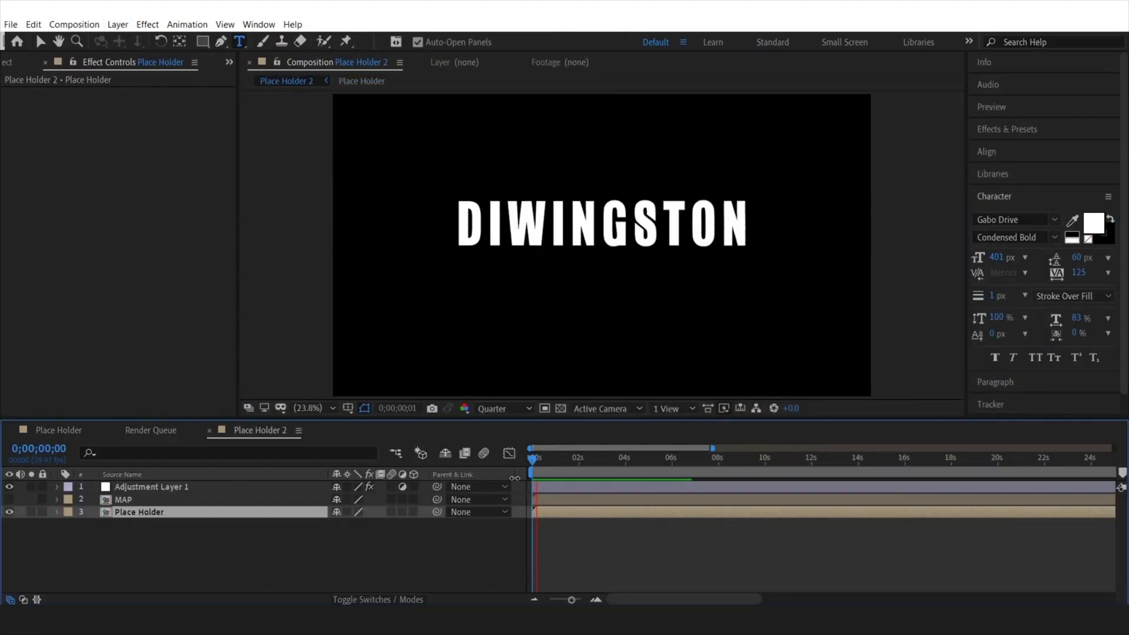
key("space")
left_click_drag(540, 459, 513, 516)
Open the MAP composition and change the Evolution expression of the NOISE layer's Fractal Noise to time*10000
left_click(551, 500)
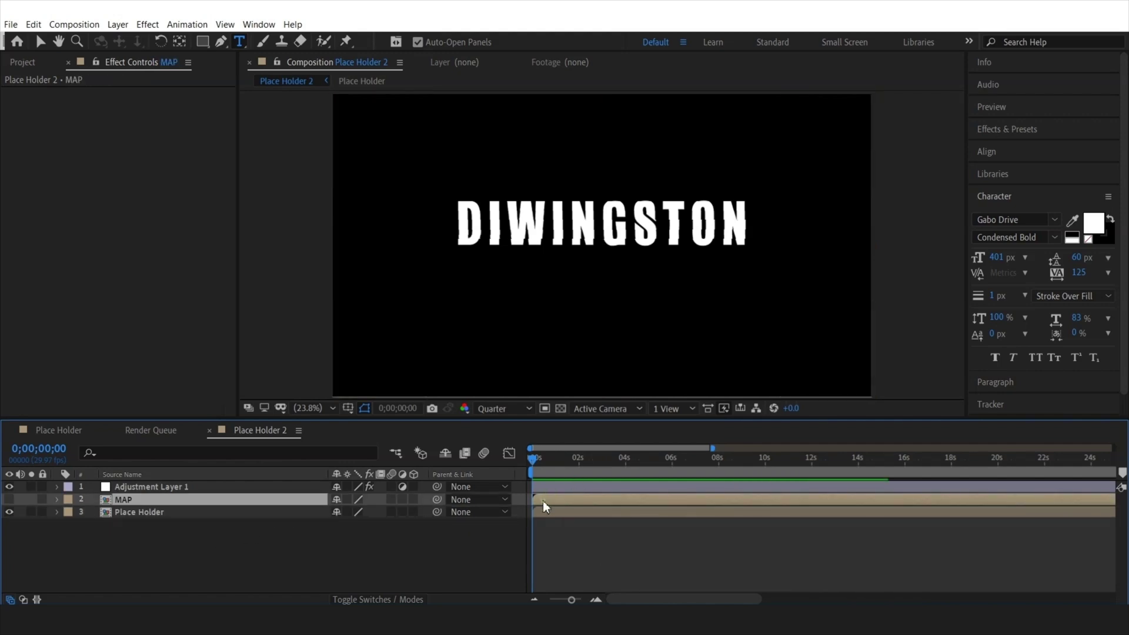
left_click(541, 499)
double_click(541, 500)
left_click(542, 482)
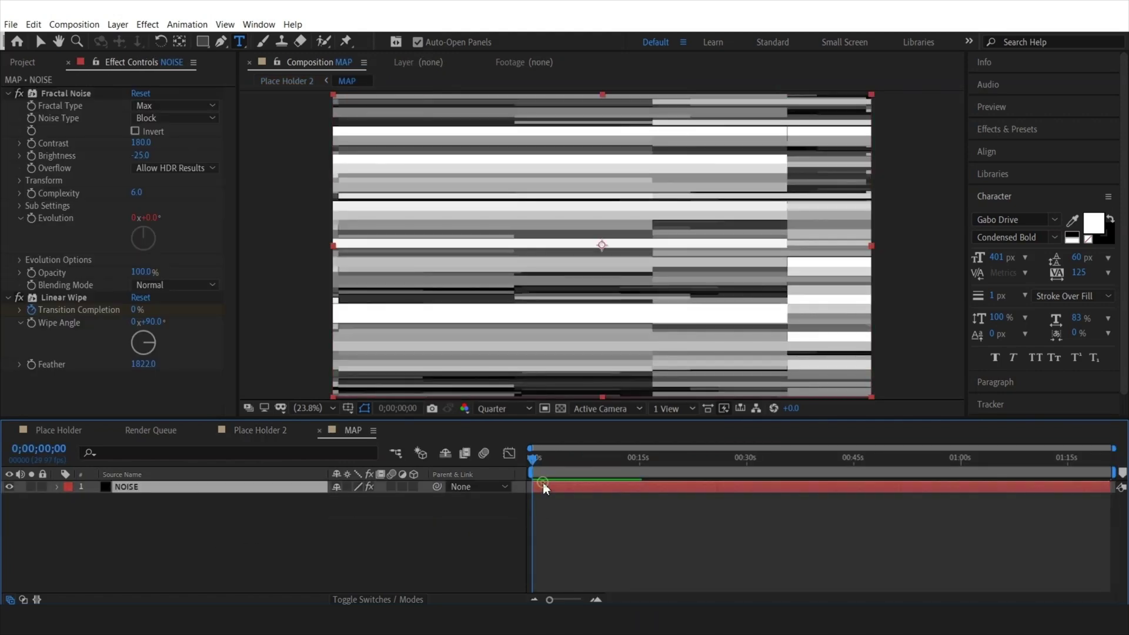
key("u")
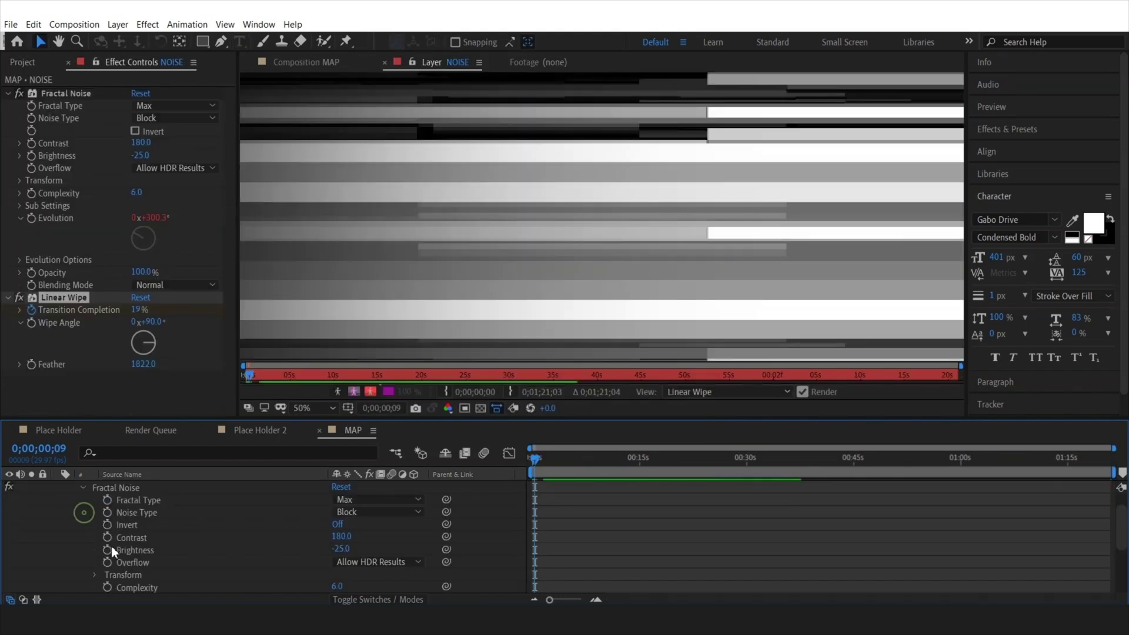
scroll(129, 553, "down", 3)
left_click(147, 560)
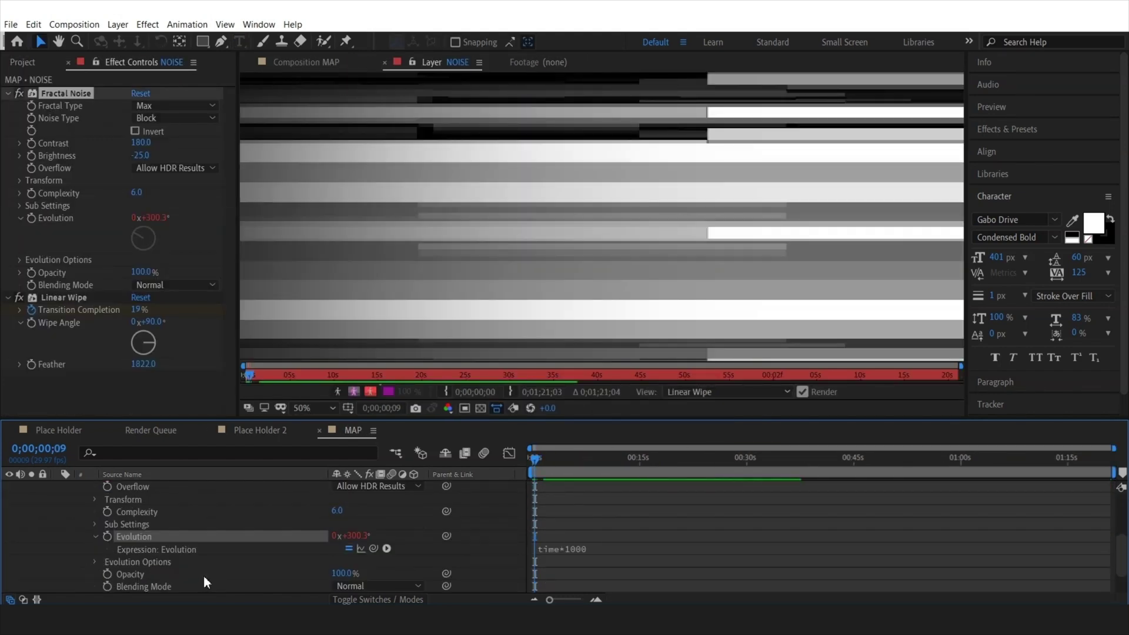
left_click(583, 549)
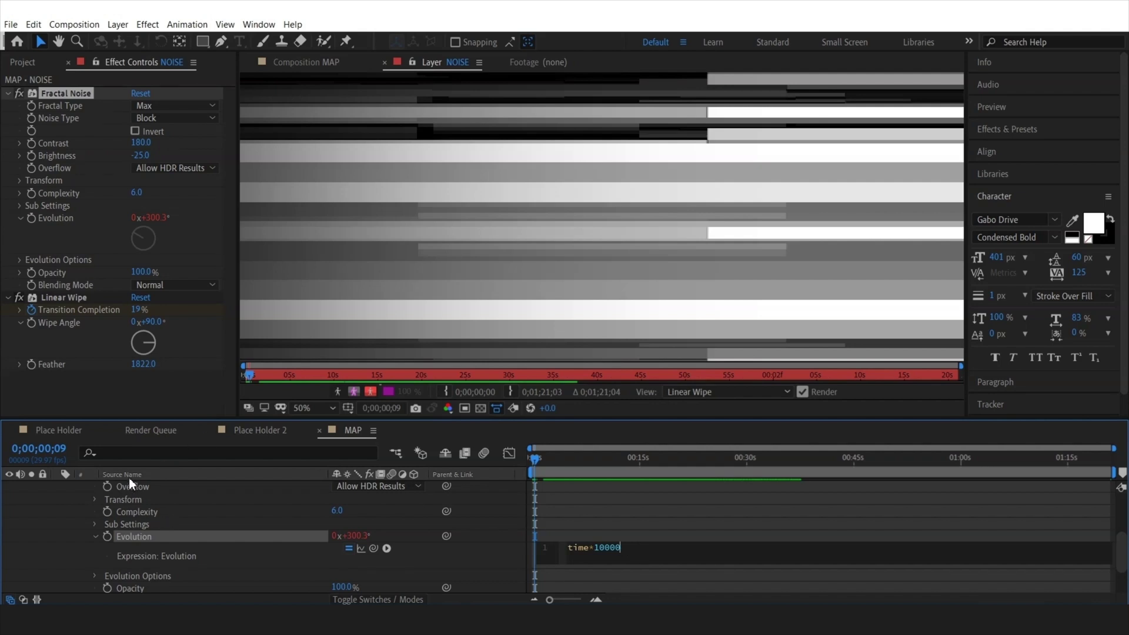
left_click(252, 323)
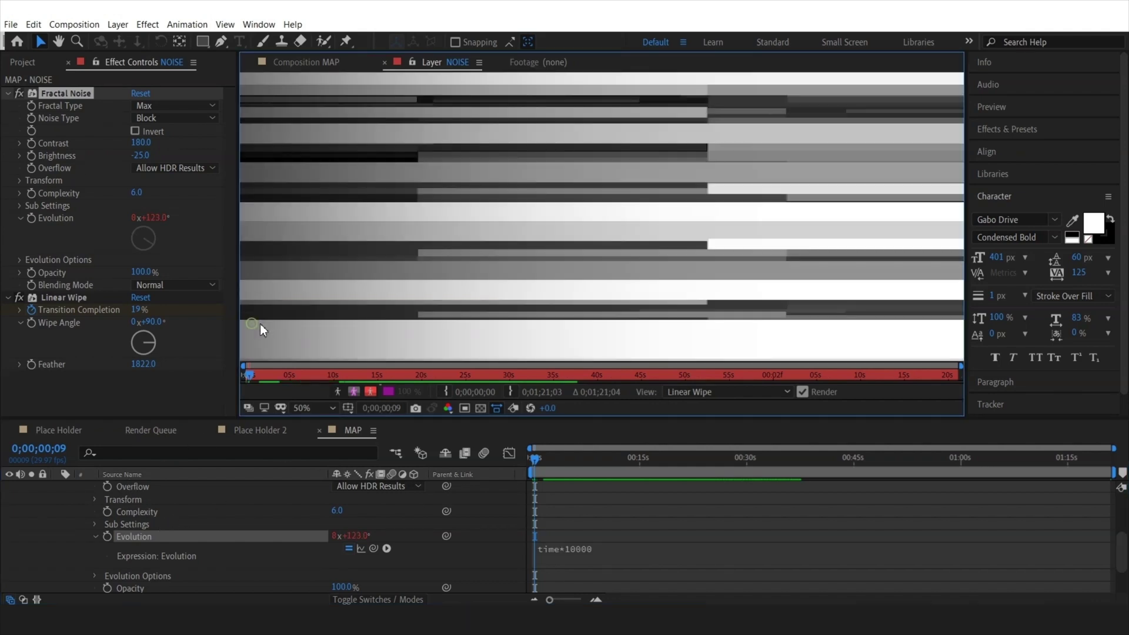
Go back to Place Holder 2 and play the glitch effect with the faster noise
left_click(63, 431)
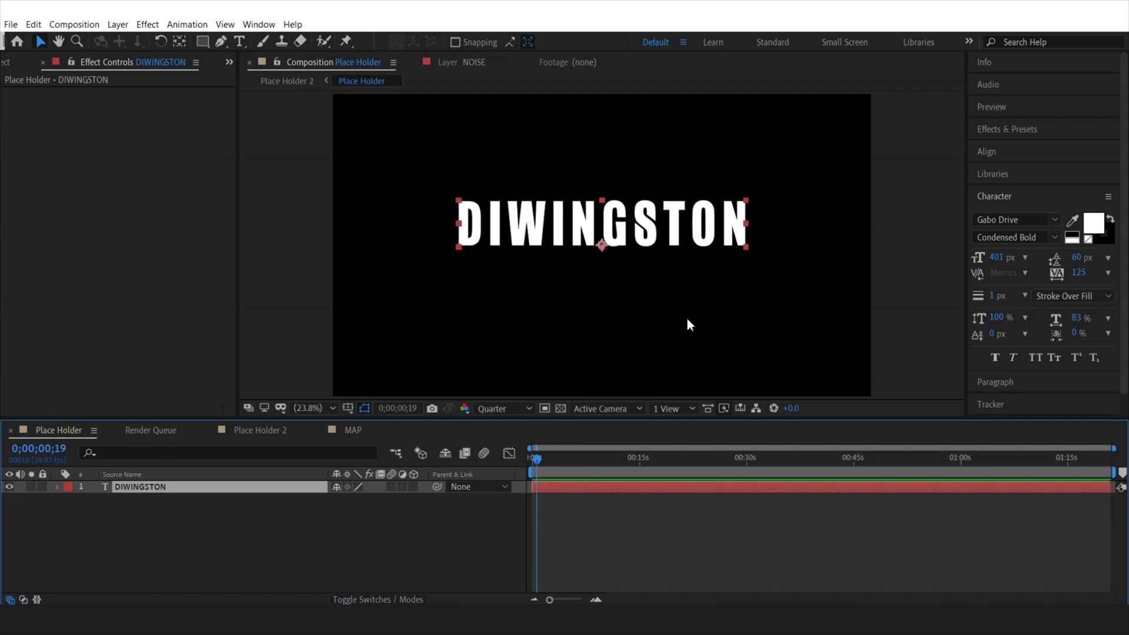
left_click(260, 430)
key("space")
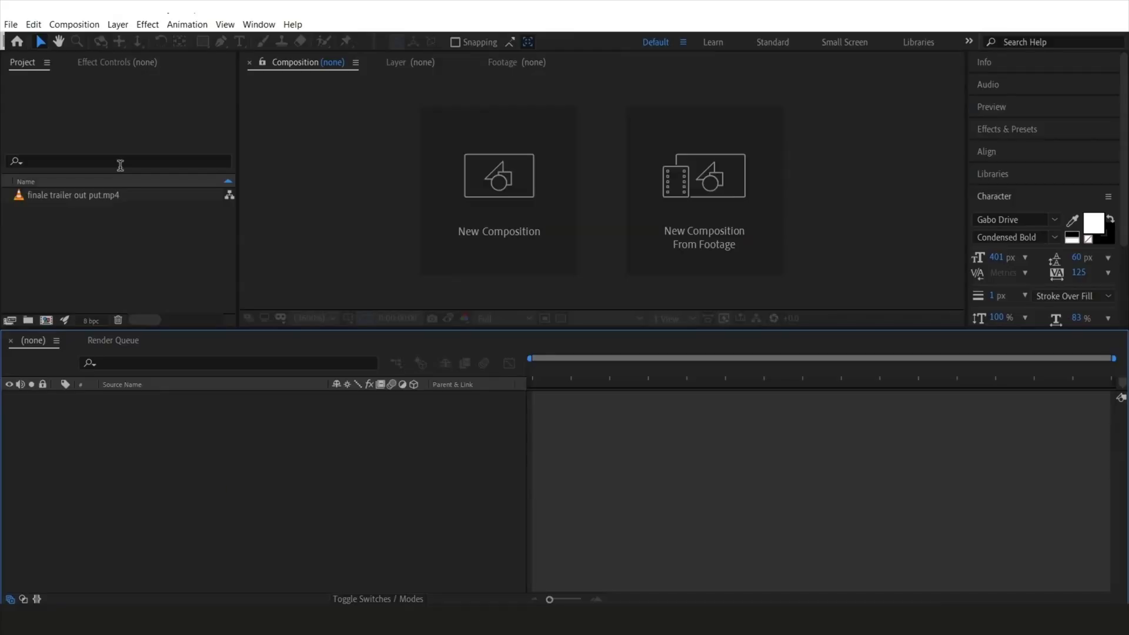
Create a UHD 4K 29.97 composition named PLACEHOLDER and nest it in a new composition
left_click(74, 24)
left_click(106, 40)
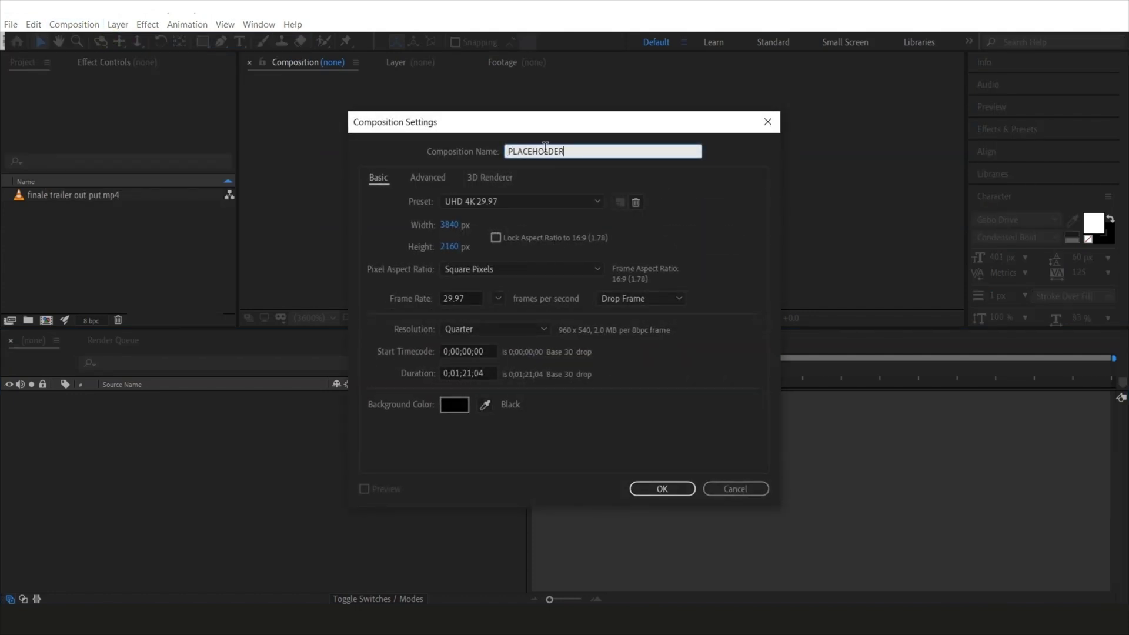
type("PLACEHOLDER")
left_click(662, 488)
left_click(62, 208)
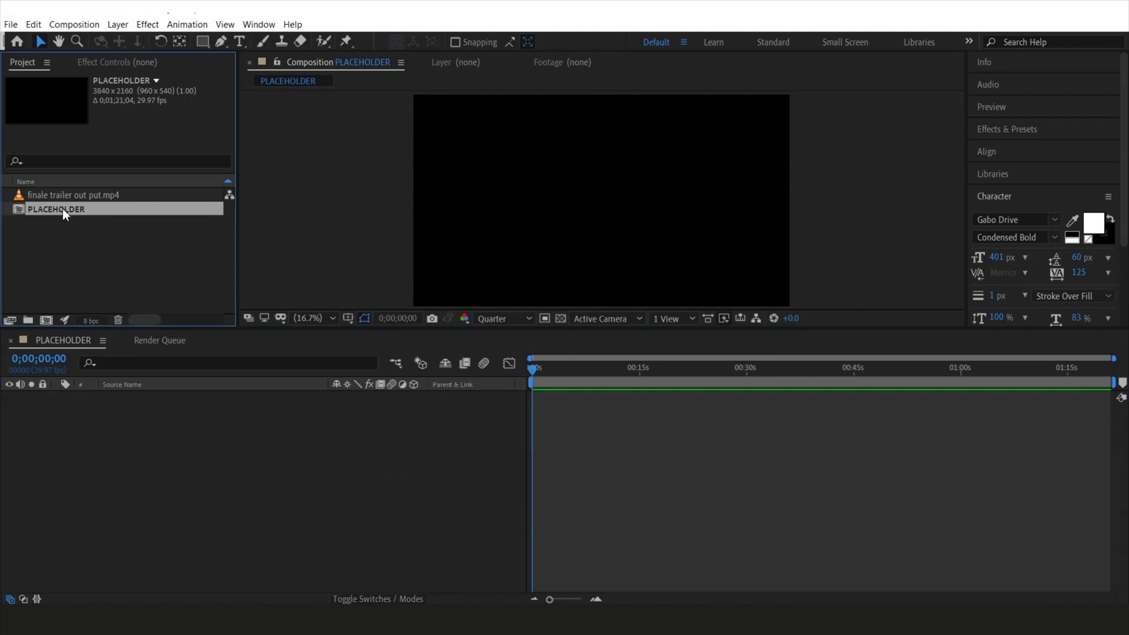
left_click_drag(49, 323, 46, 320)
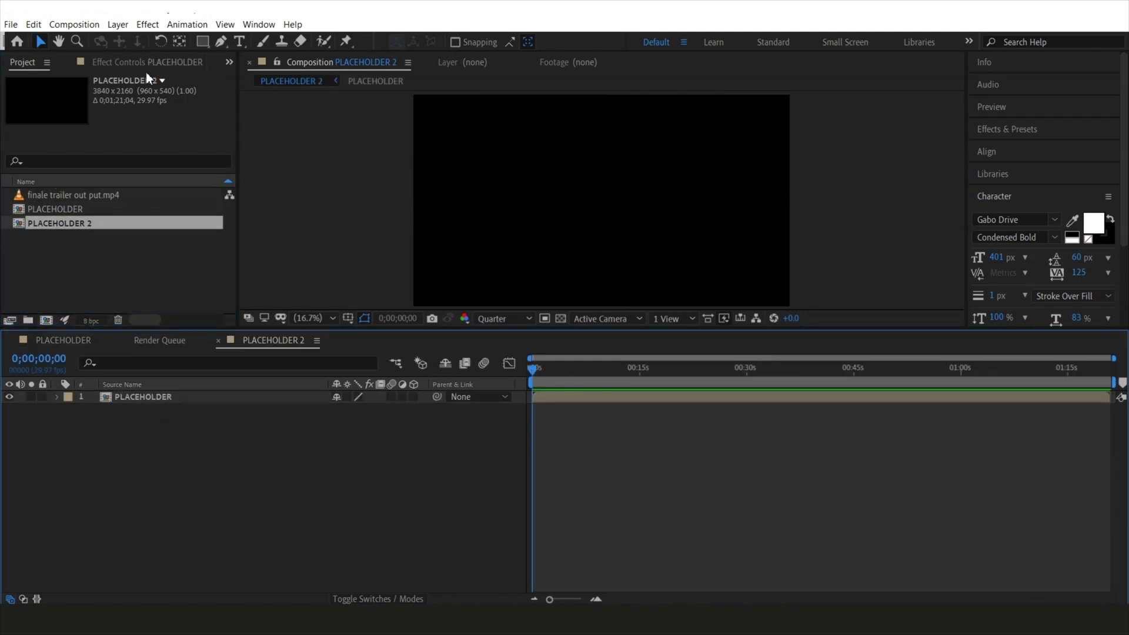
Add a black solid above the PLACEHOLDER layer and apply the Fractal Noise effect to it
left_click(115, 24)
mouse_move(133, 42)
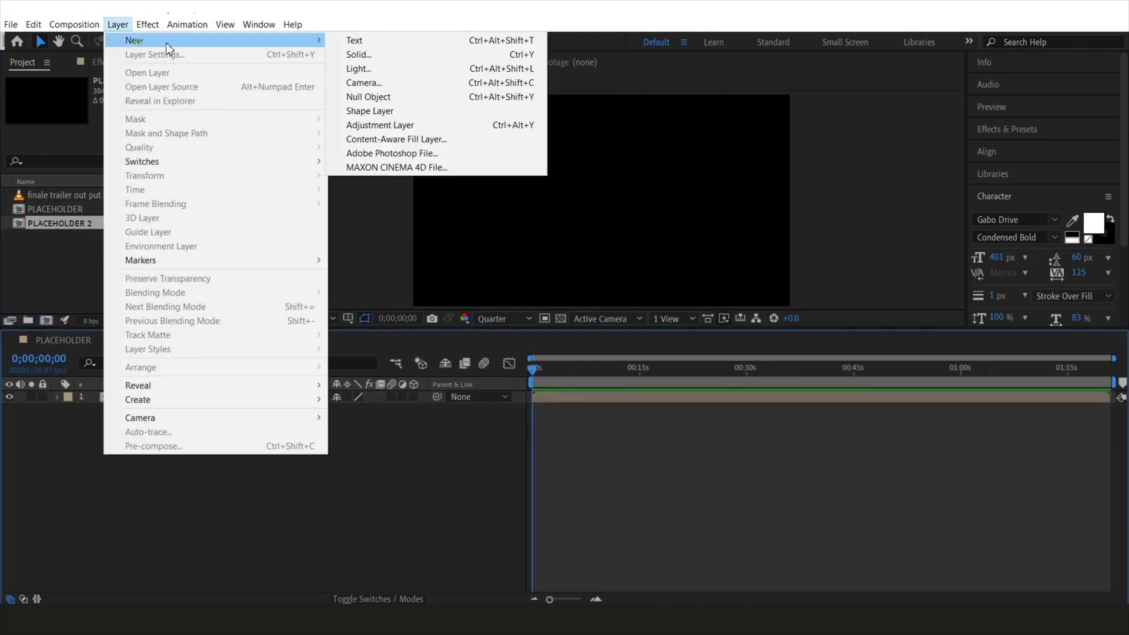
left_click(393, 55)
left_click(596, 441)
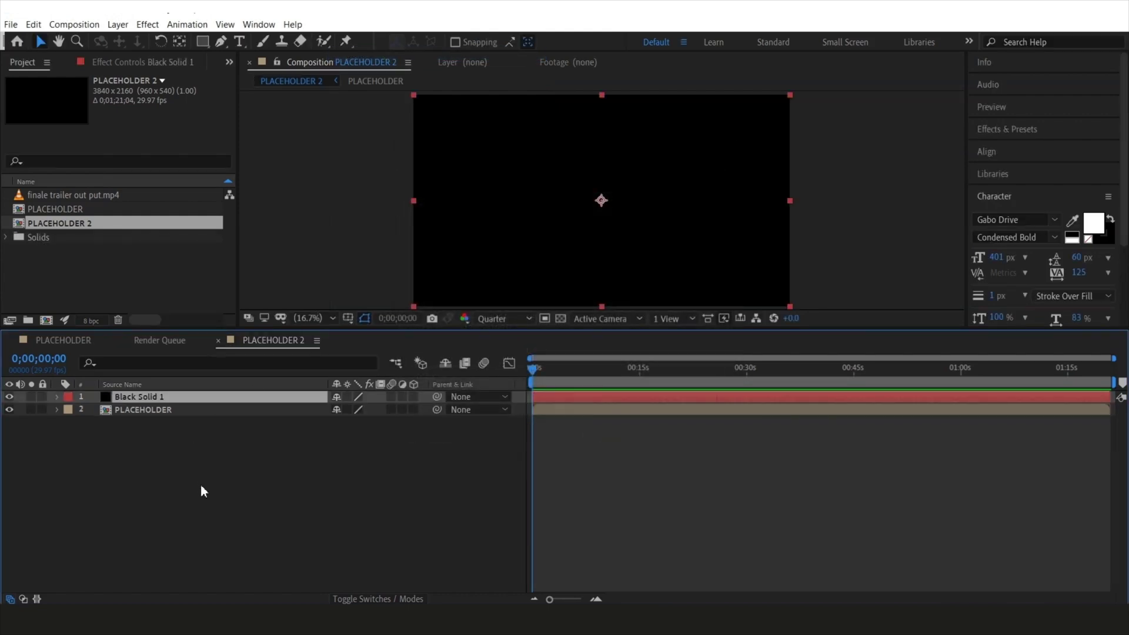
left_click(119, 25)
mouse_move(150, 25)
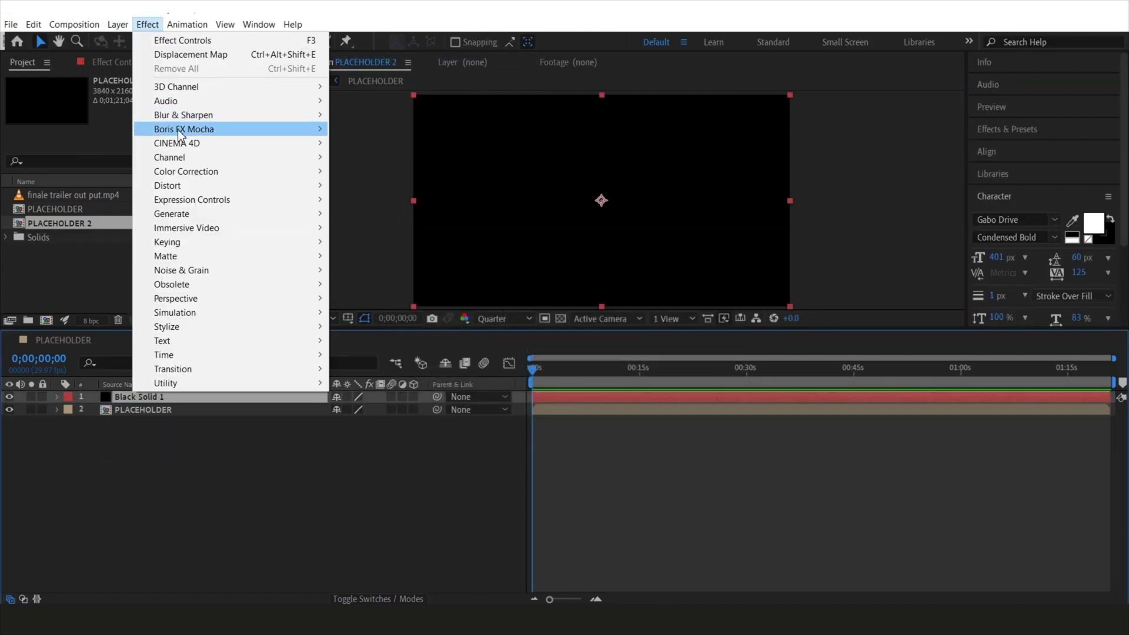
mouse_move(243, 270)
left_click(373, 298)
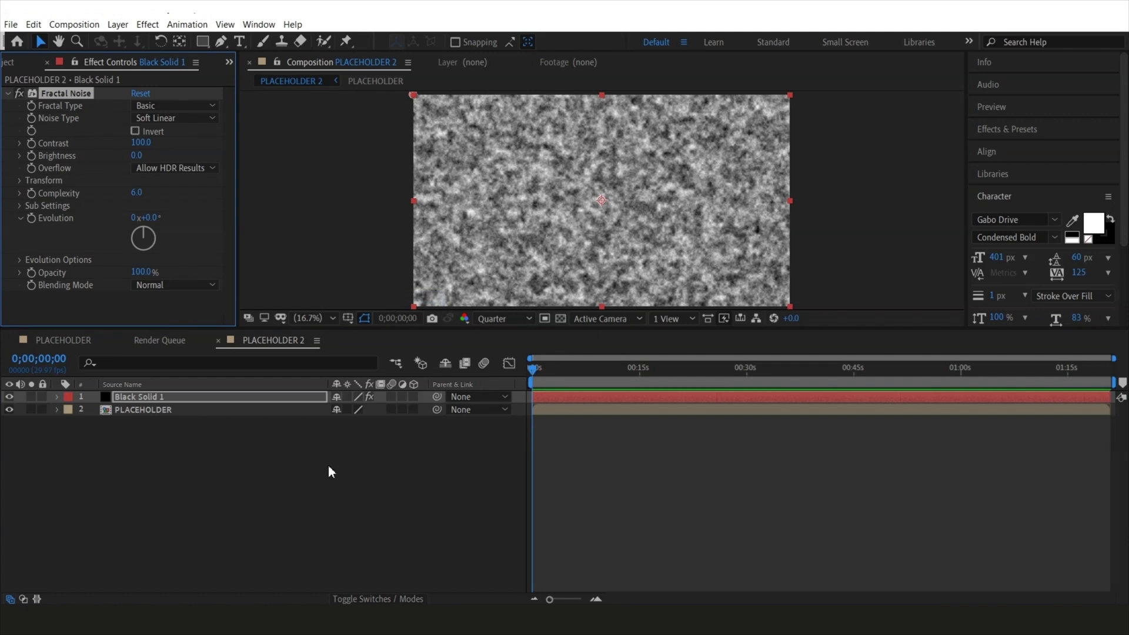
Set the Fractal Noise's Noise Type to Block, Contrast to about 206 and Brightness to about -88
left_click(156, 121)
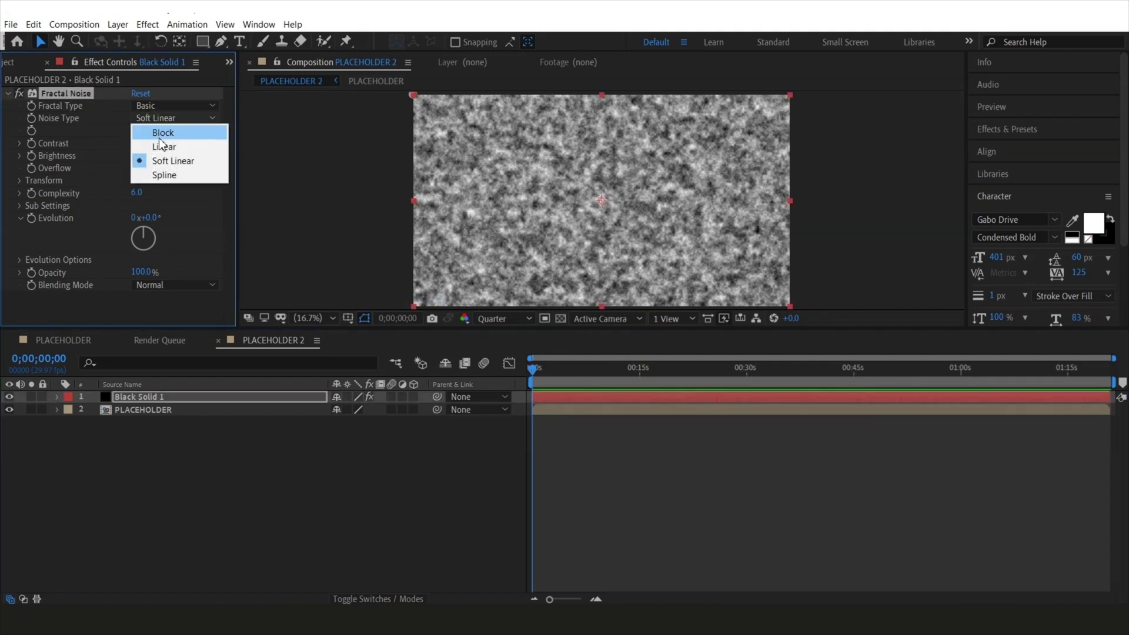
left_click(154, 131)
left_click_drag(140, 142, 74, 154)
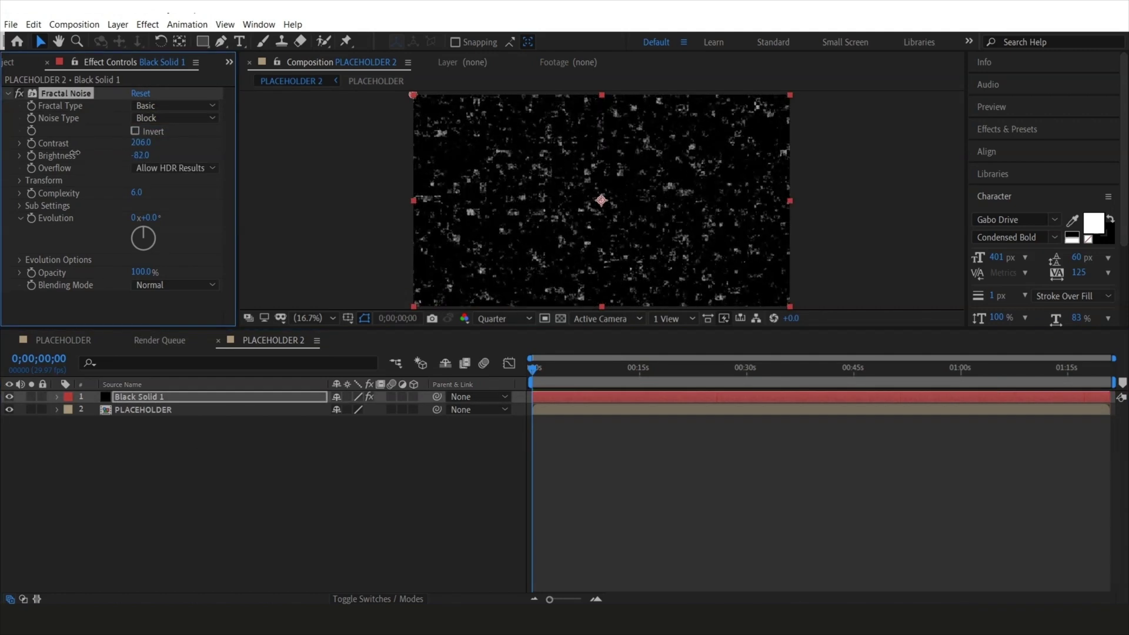
left_click(287, 493)
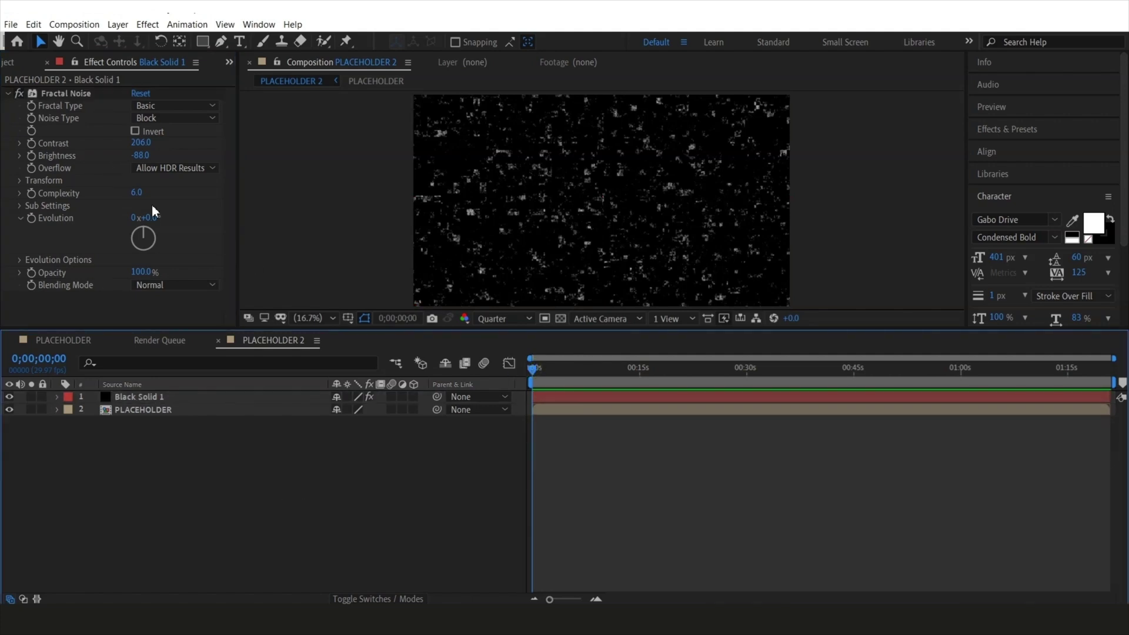
Turn off Uniform Scaling in the Fractal Noise's Transform settings and set Scale Width to 6000
left_click(19, 180)
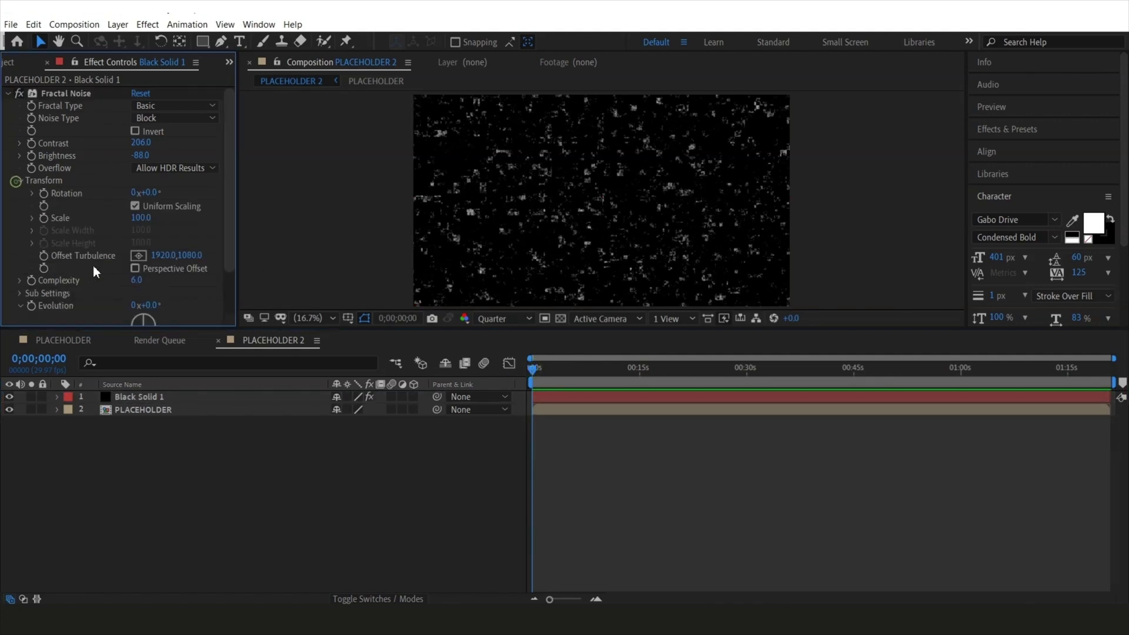
left_click(135, 206)
left_click(33, 230)
left_click(32, 262)
mouse_move(75, 252)
left_mouse_down()
mouse_move(224, 261)
mouse_move(37, 252)
left_mouse_up()
left_click_drag(203, 249, 247, 254)
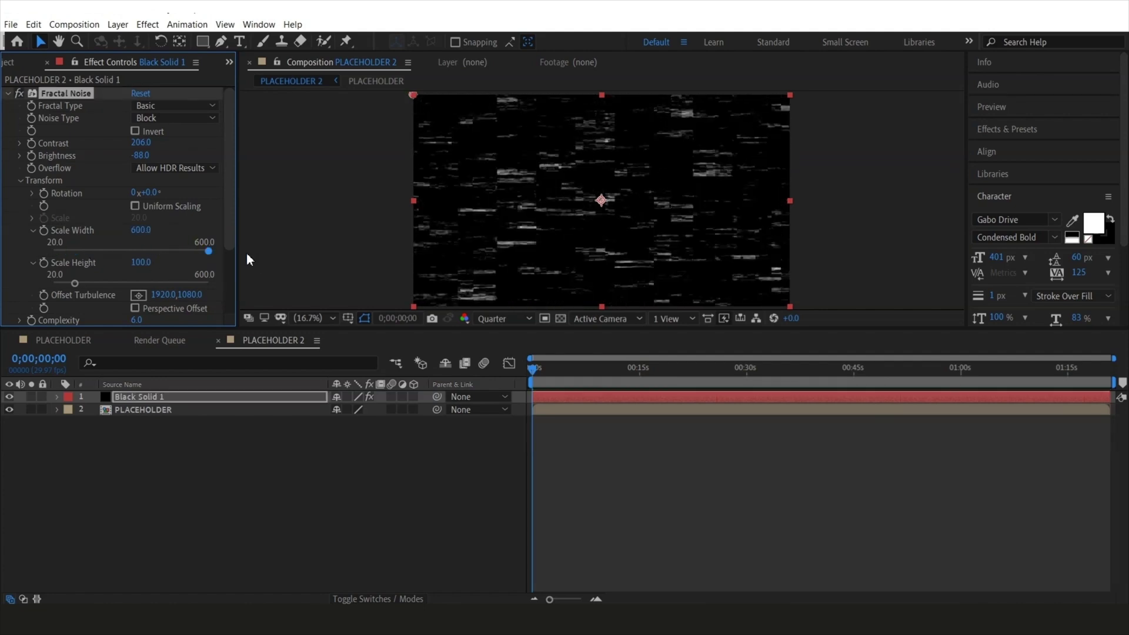
left_click(139, 230)
type("6000")
left_click(175, 229)
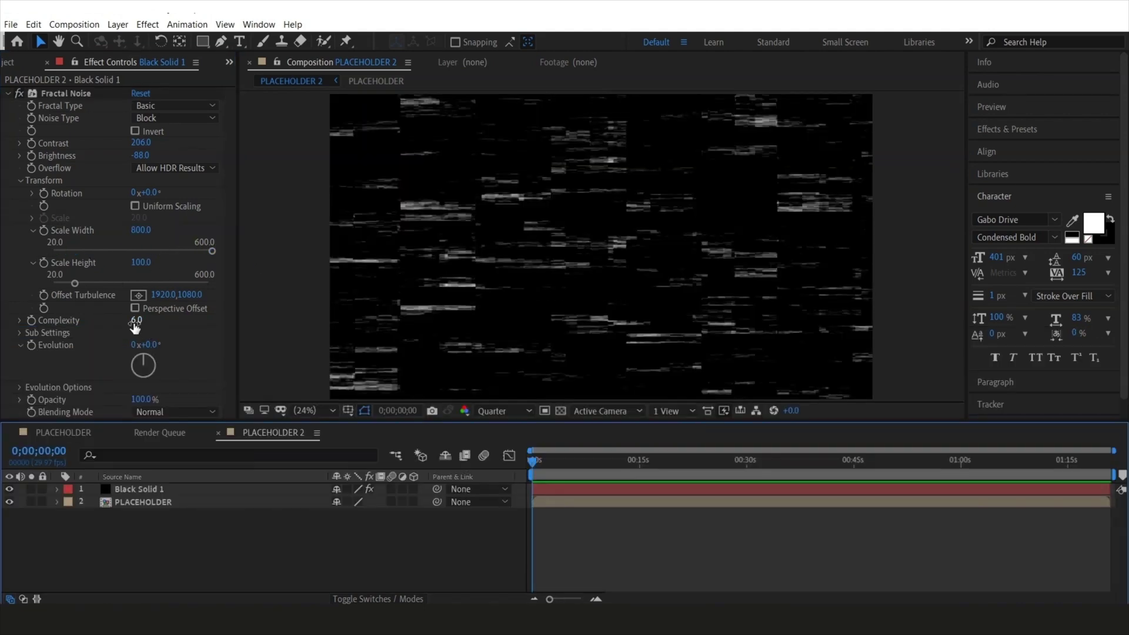
key("Return")
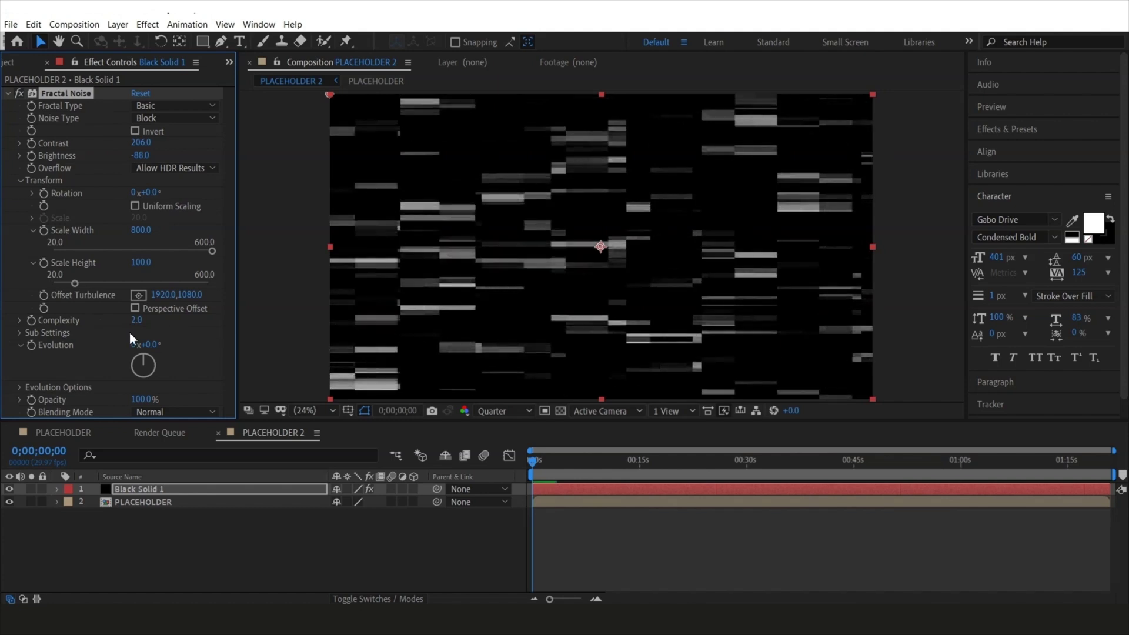
Set the Fractal Noise's Complexity to 4.8 and animate its Evolution with the expression time*1000, previewing the motion
left_click_drag(137, 321, 389, 361)
left_click(371, 558)
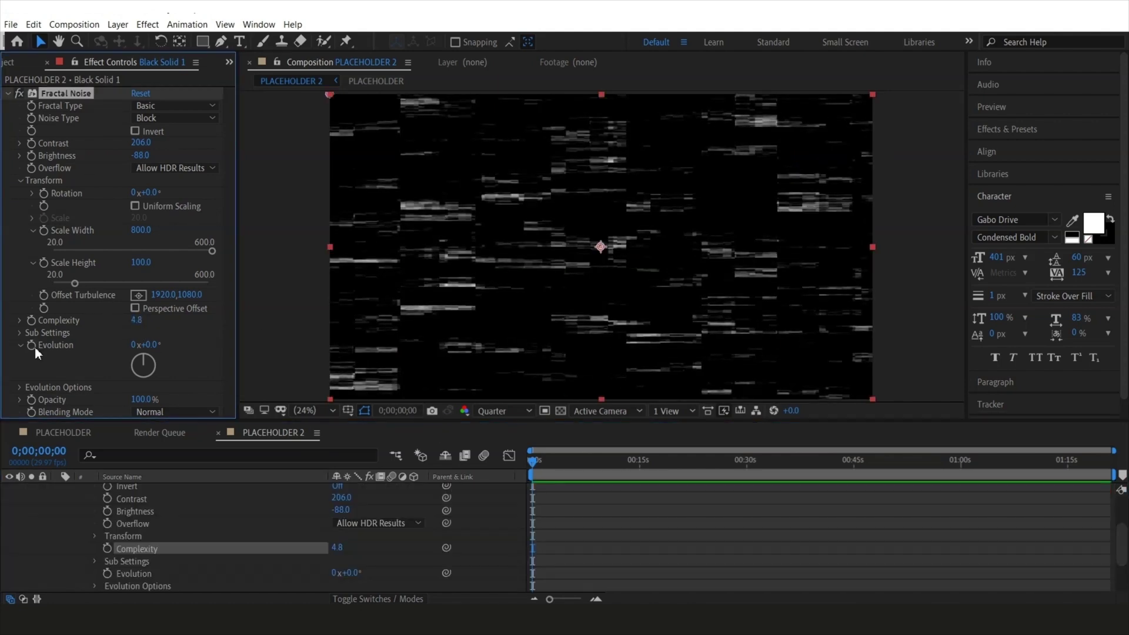
left_click(32, 345, "alt")
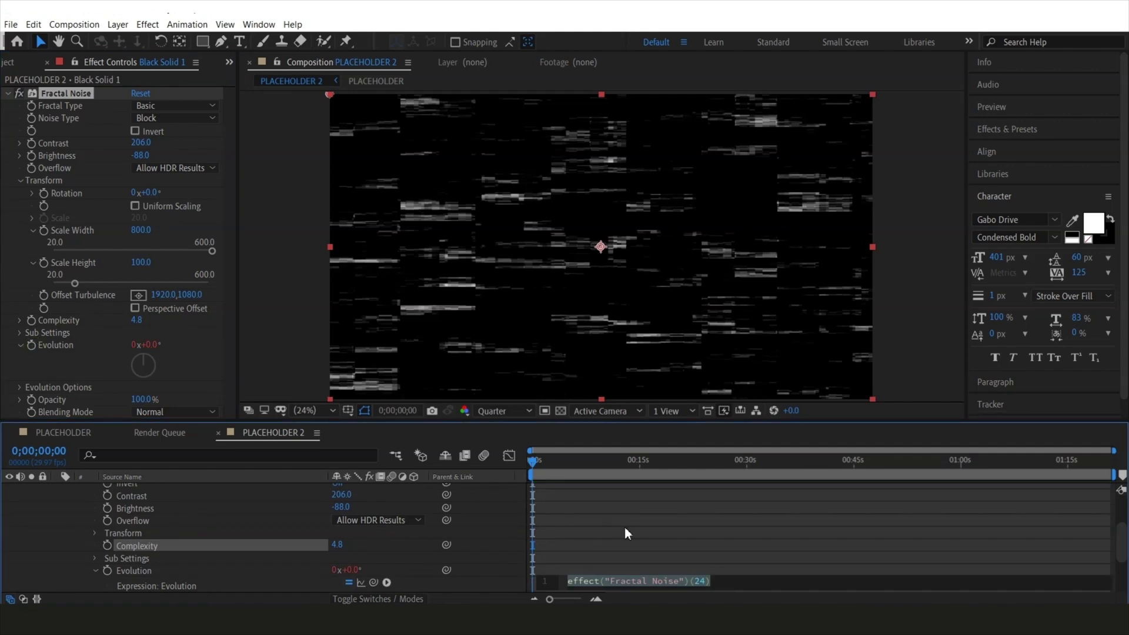
type("time")
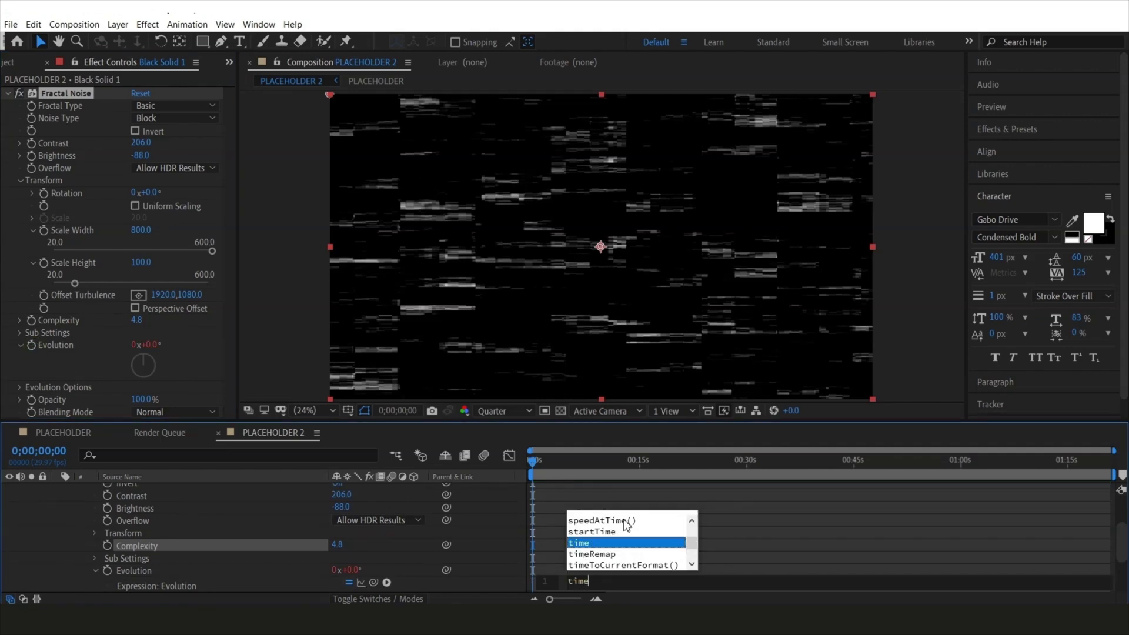
type("*1000")
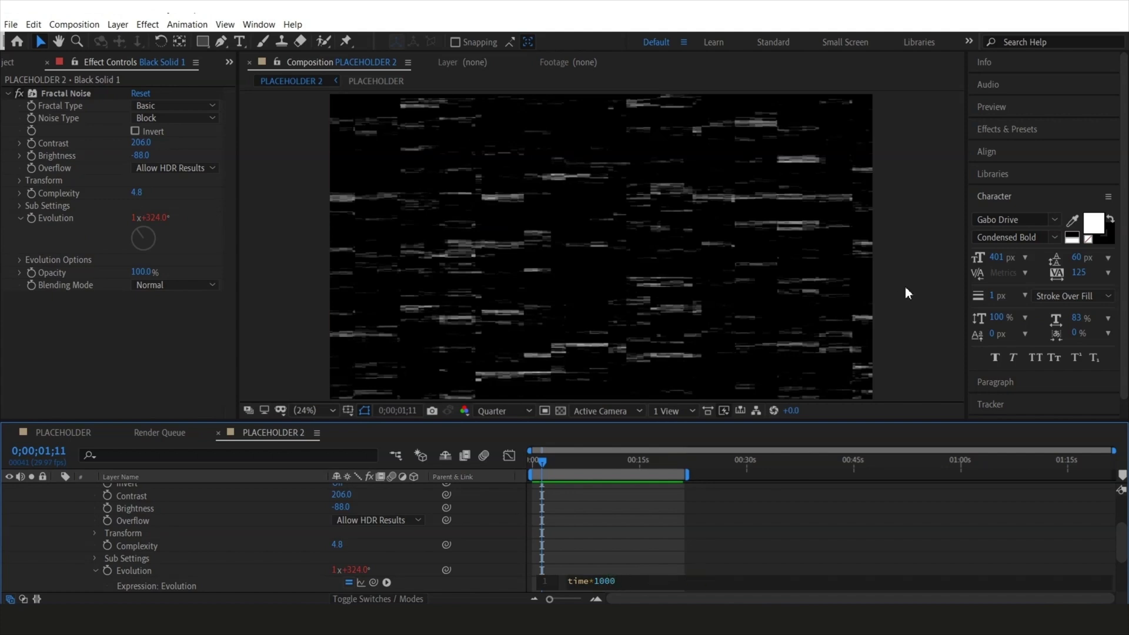
left_click(911, 320)
key("space")
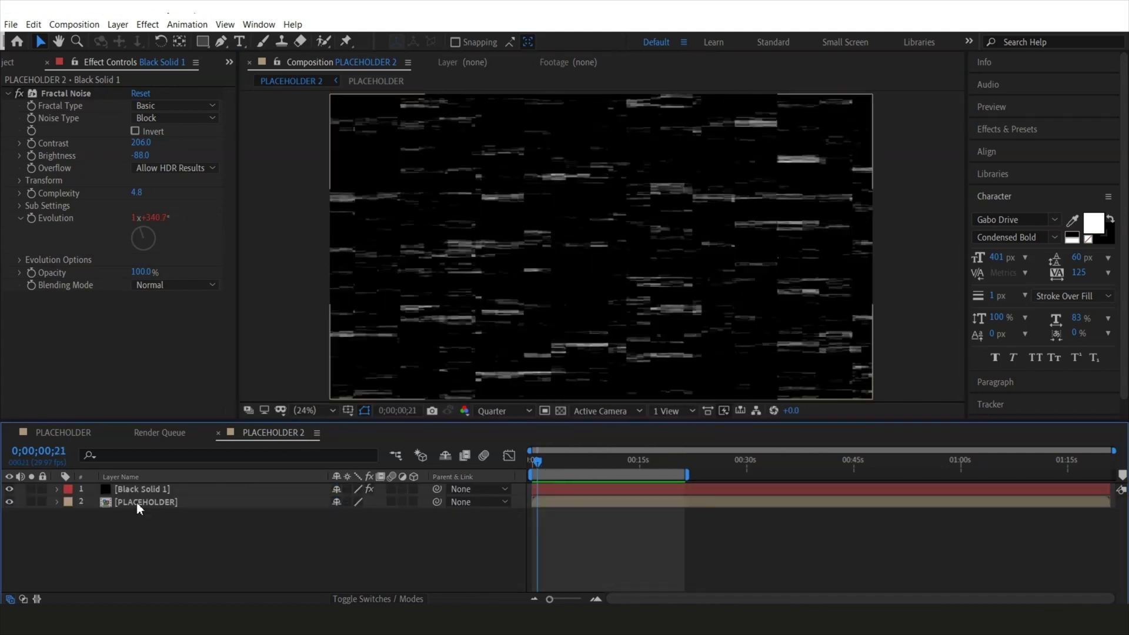
Pre-compose the black solid as NOISE with all attributes moved into the new composition, and hide the resulting layer
right_click(154, 489)
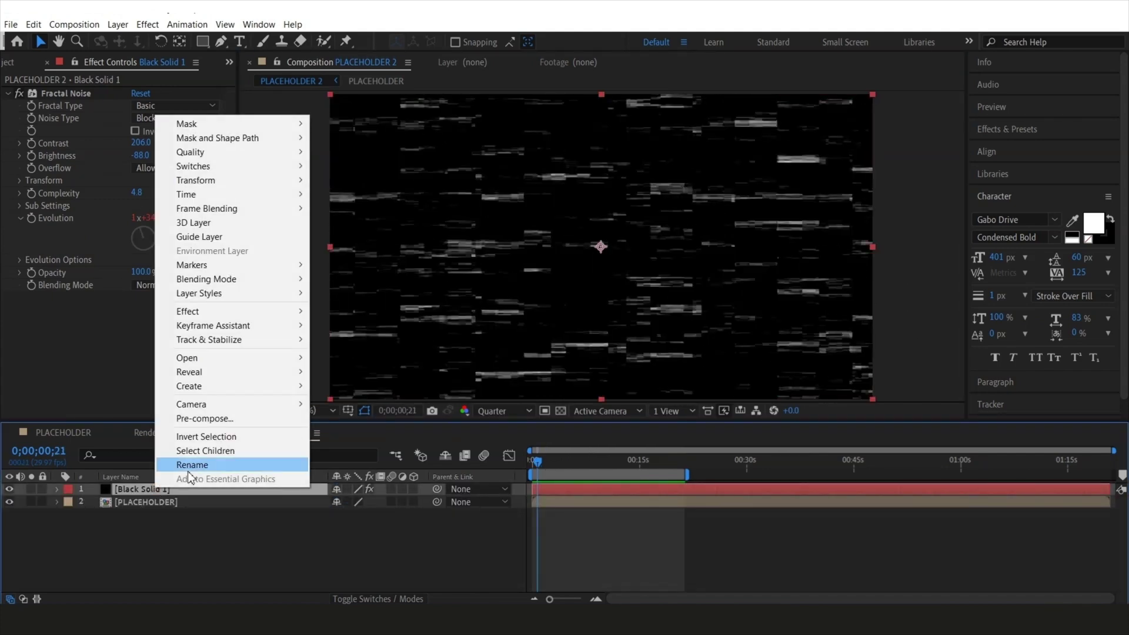
left_click(202, 418)
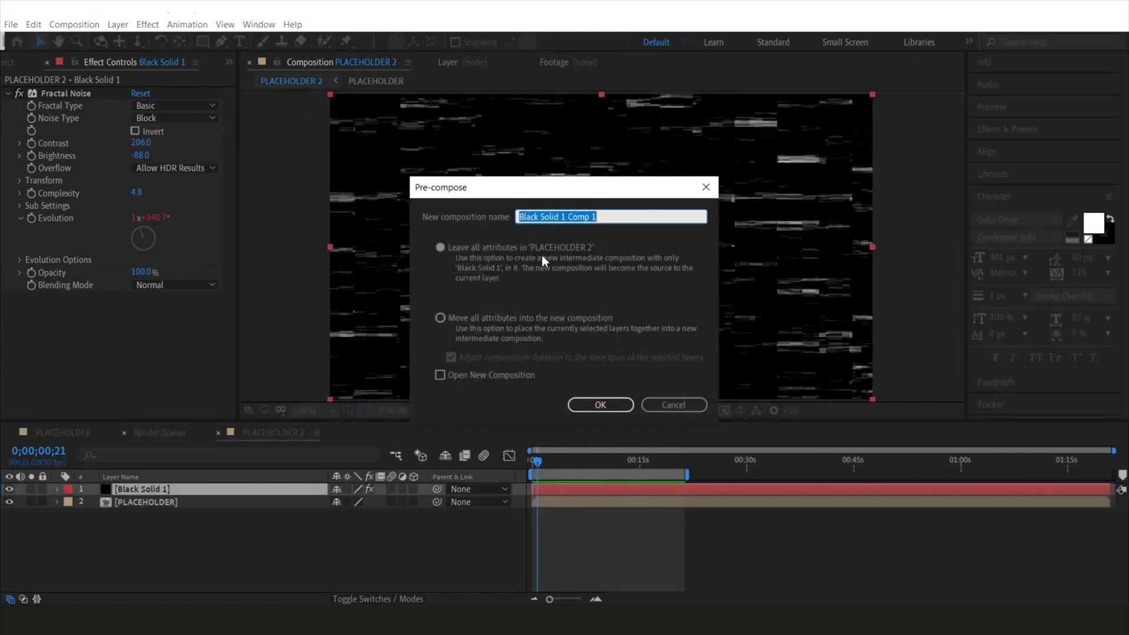
left_click(440, 316)
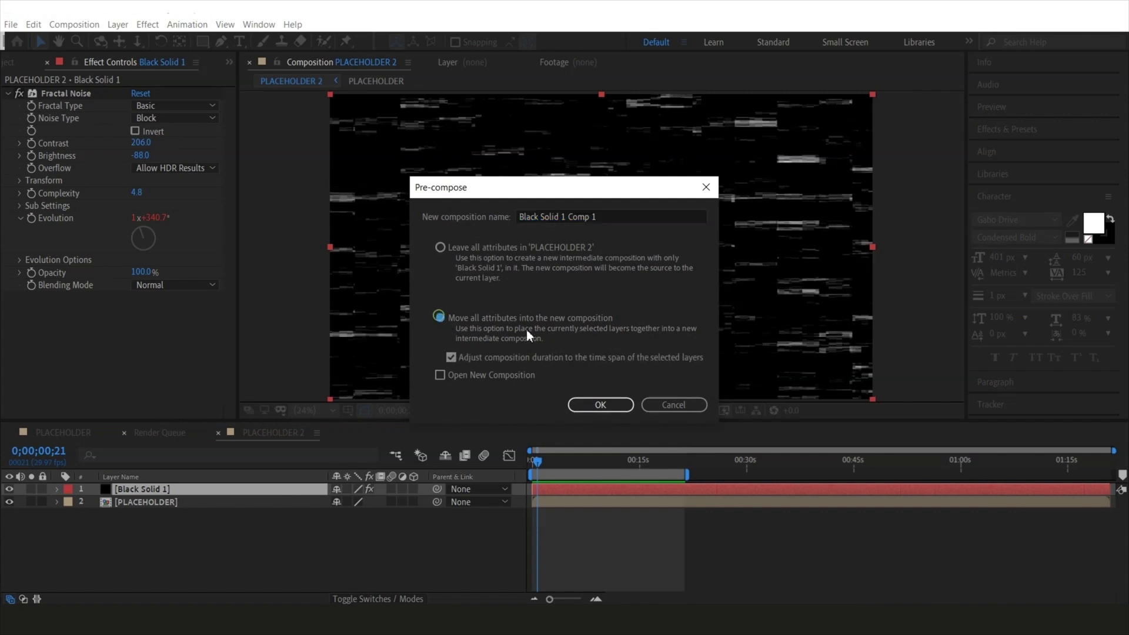
left_click(609, 217)
type("NOICE")
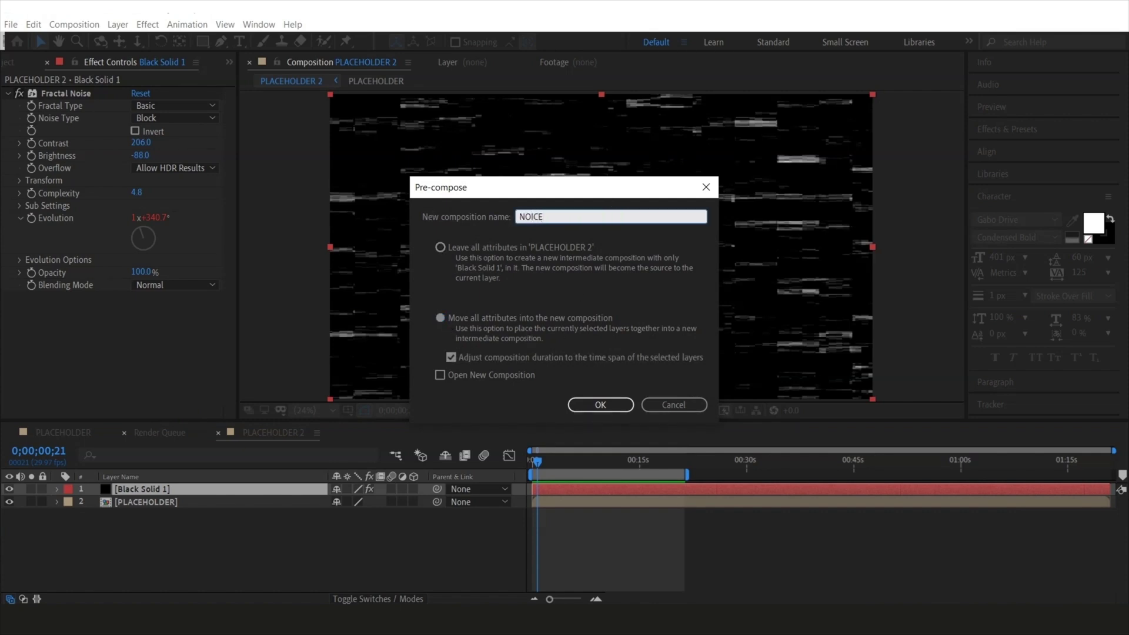
left_click(600, 405)
left_click(9, 489)
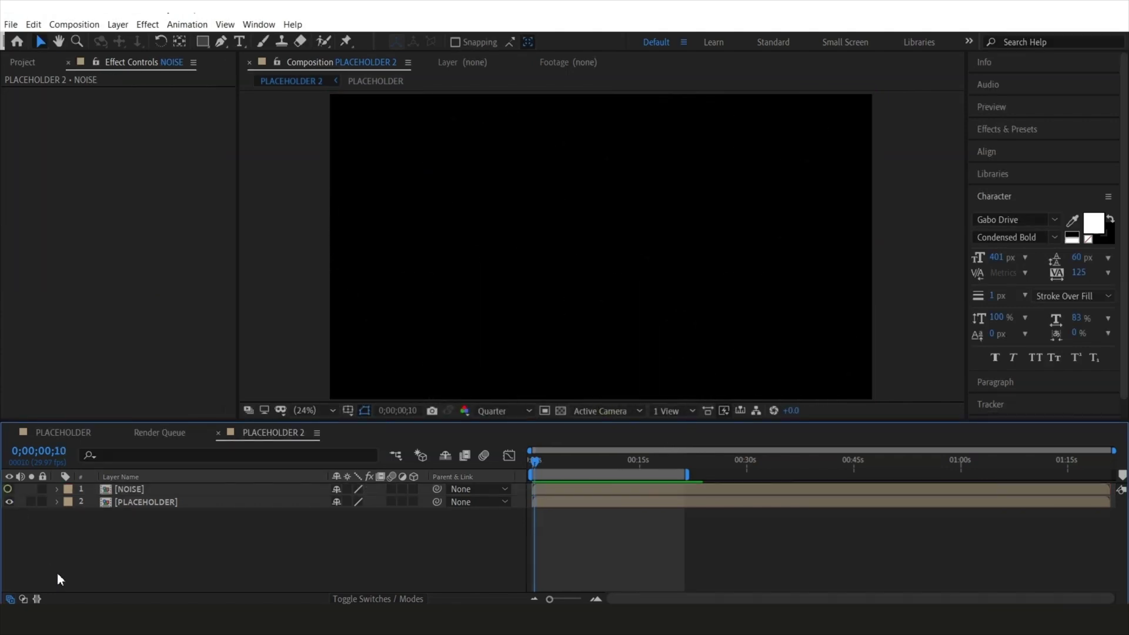
Add finale trailer out put.mp4 to the PLACEHOLDER composition, enlarge it and slide the clip earlier in time
left_click(176, 503)
double_click(146, 503)
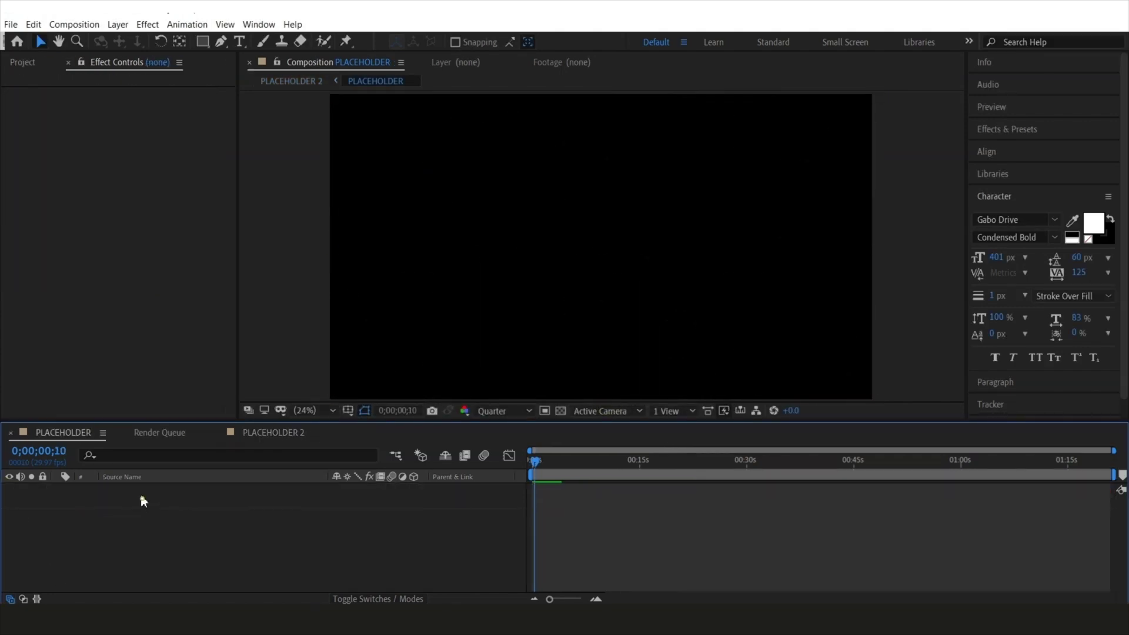
left_click(13, 62)
left_click(24, 196)
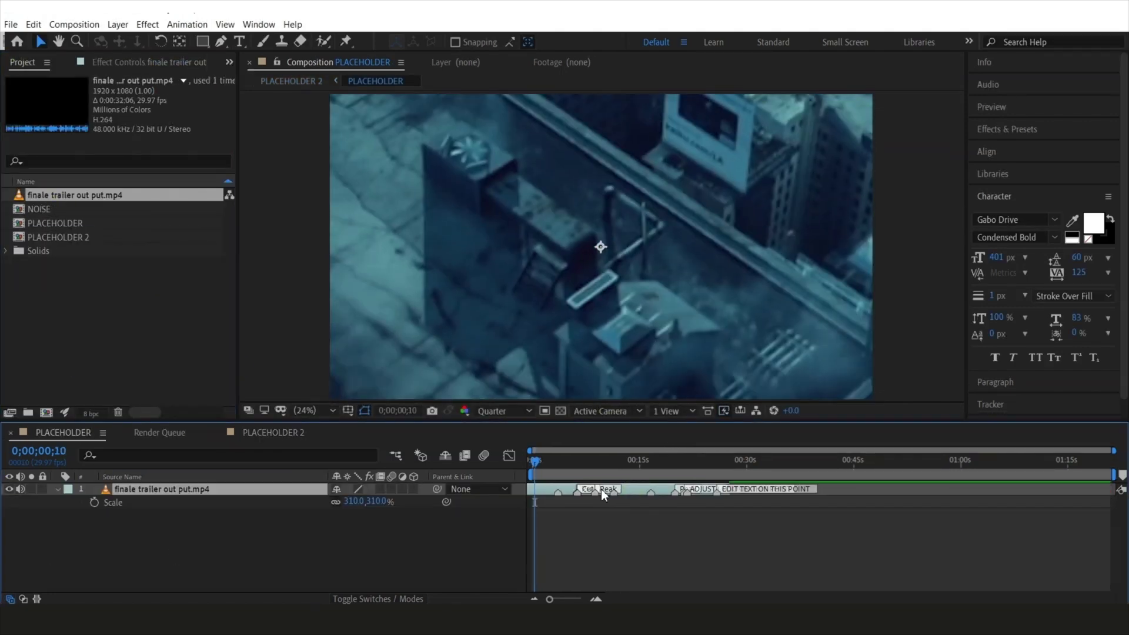
left_click_drag(601, 488, 529, 469)
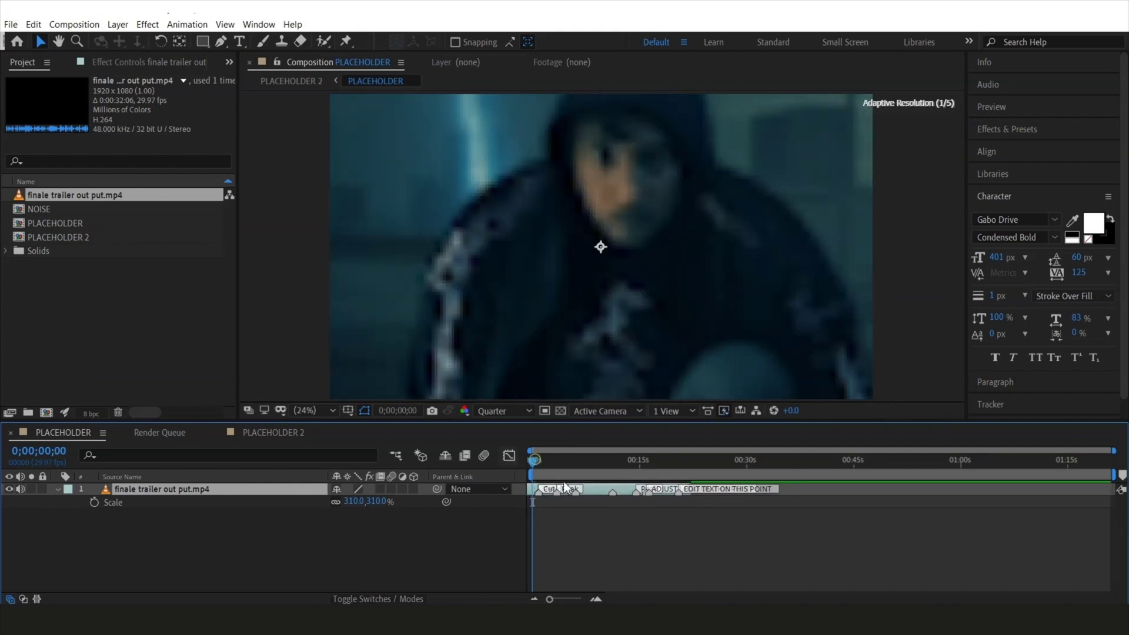
left_click_drag(600, 490, 611, 490)
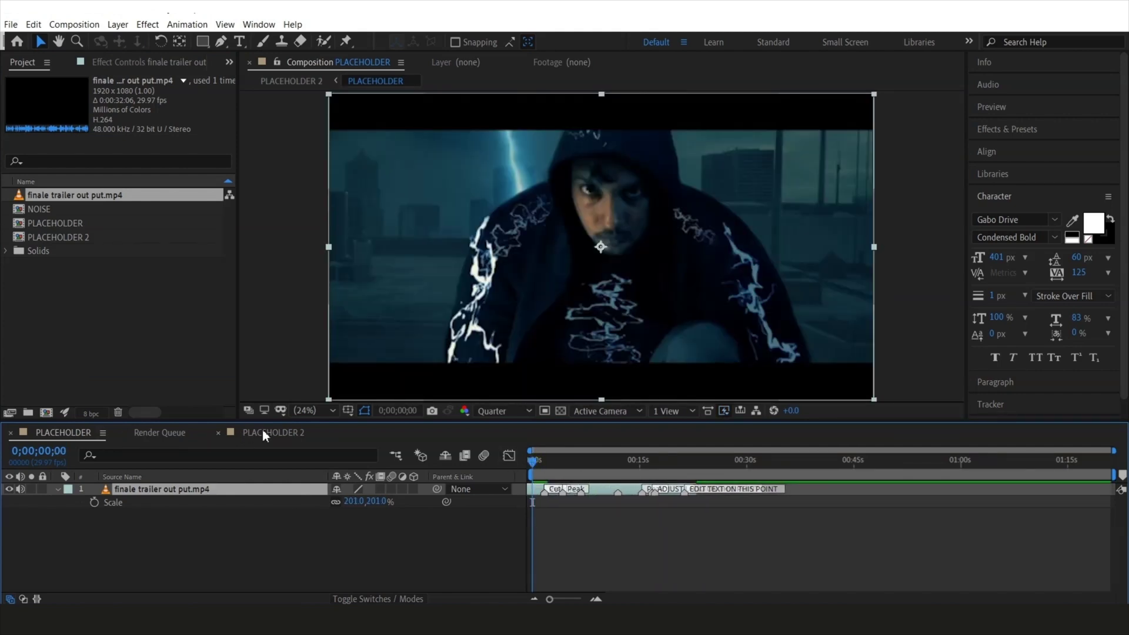
Return to the PLACEHOLDER 2 composition and add an adjustment layer above the hidden NOISE layer
left_click(262, 433)
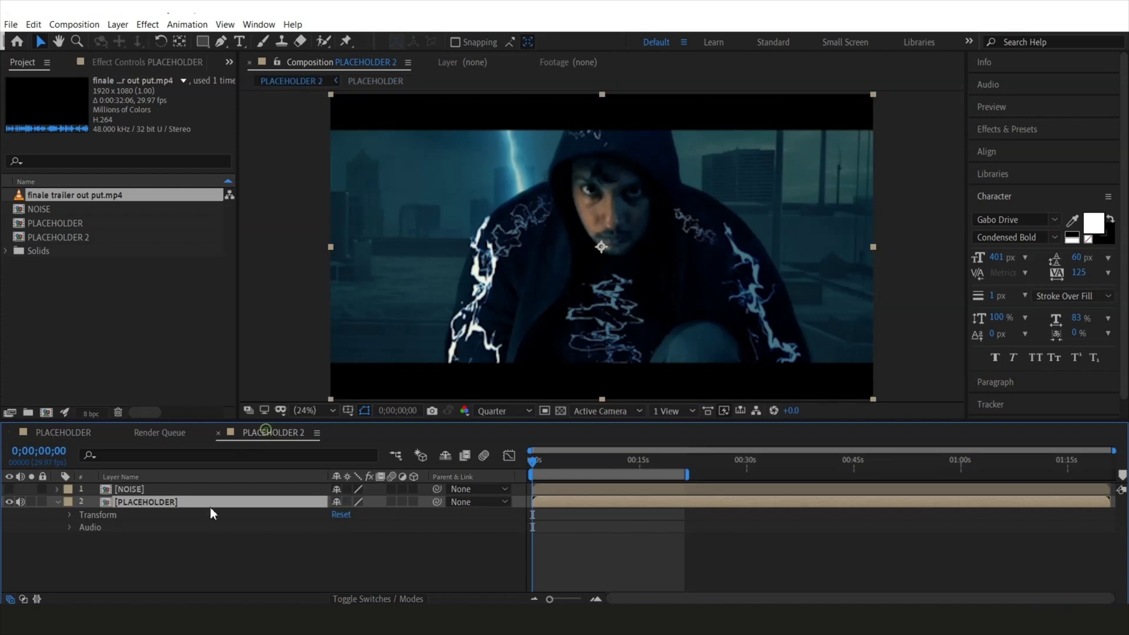
left_click(202, 555)
left_click(9, 489)
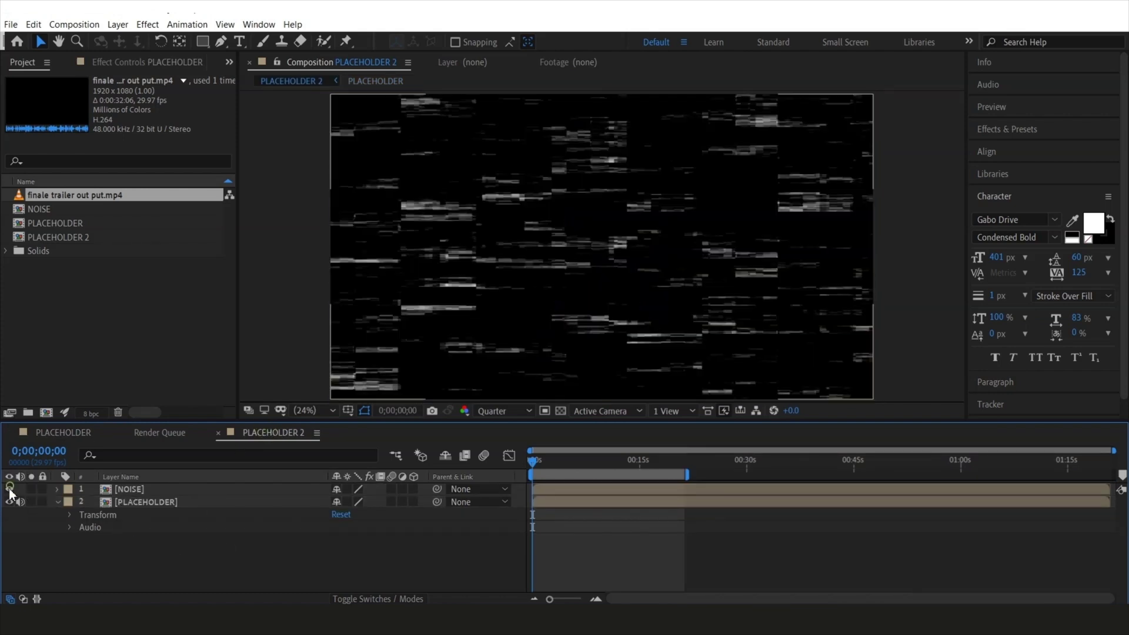
left_click(9, 490)
left_click(58, 502)
left_click(118, 25)
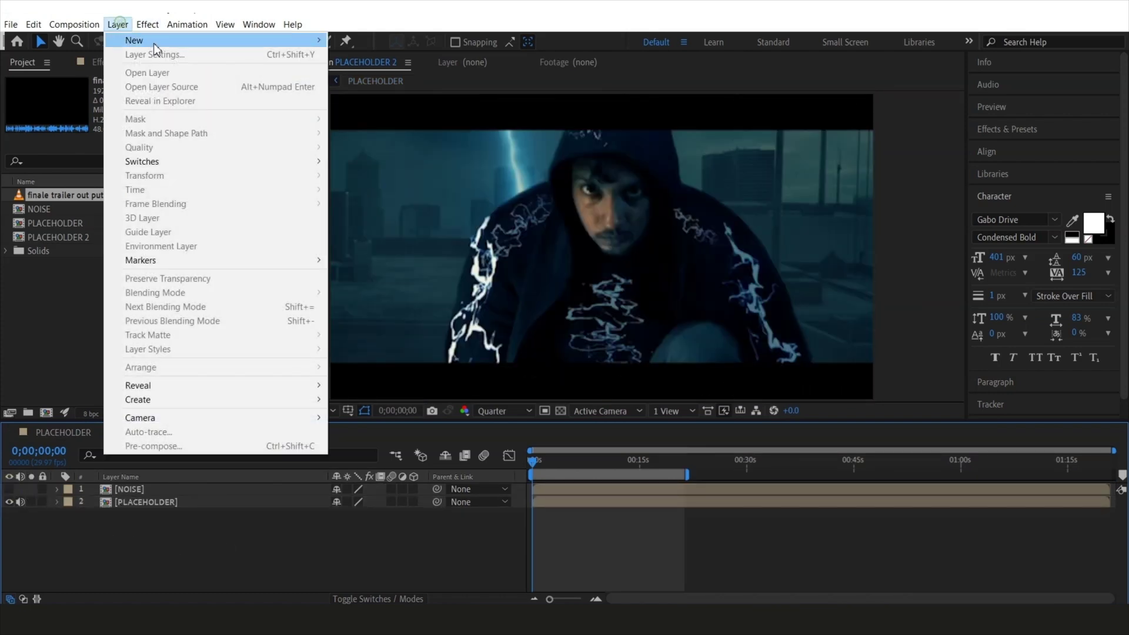
mouse_move(135, 37)
left_click(388, 126)
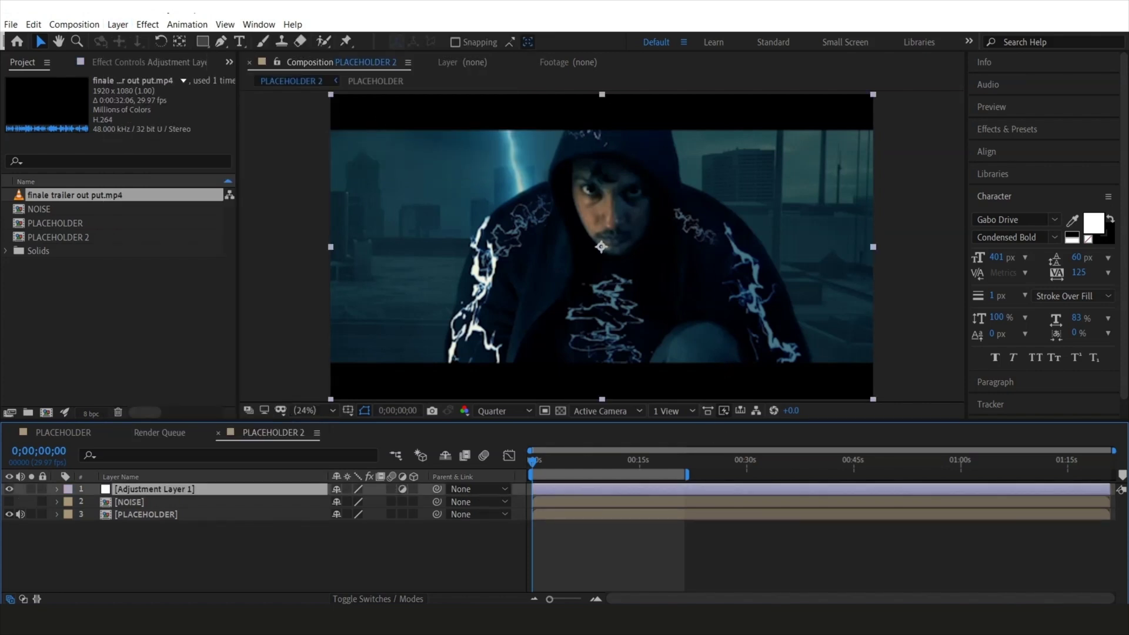
Find the Displacement Map effect and apply it to the adjustment layer
left_click(1007, 129)
left_click(1015, 149)
type("d")
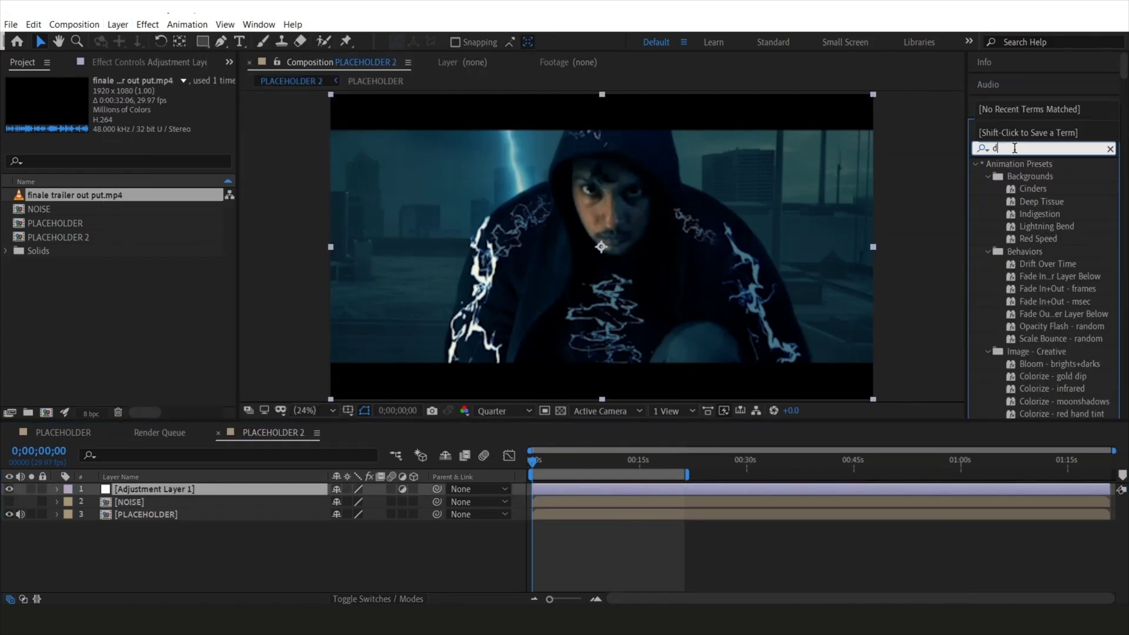
type("isplacement")
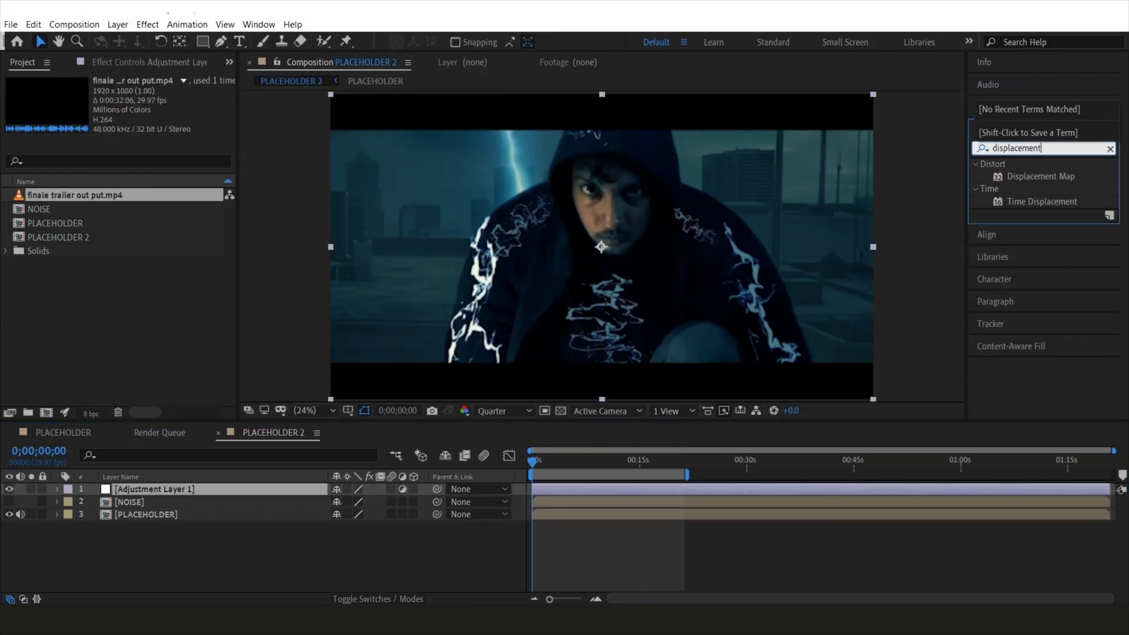
left_click_drag(1042, 182, 166, 493)
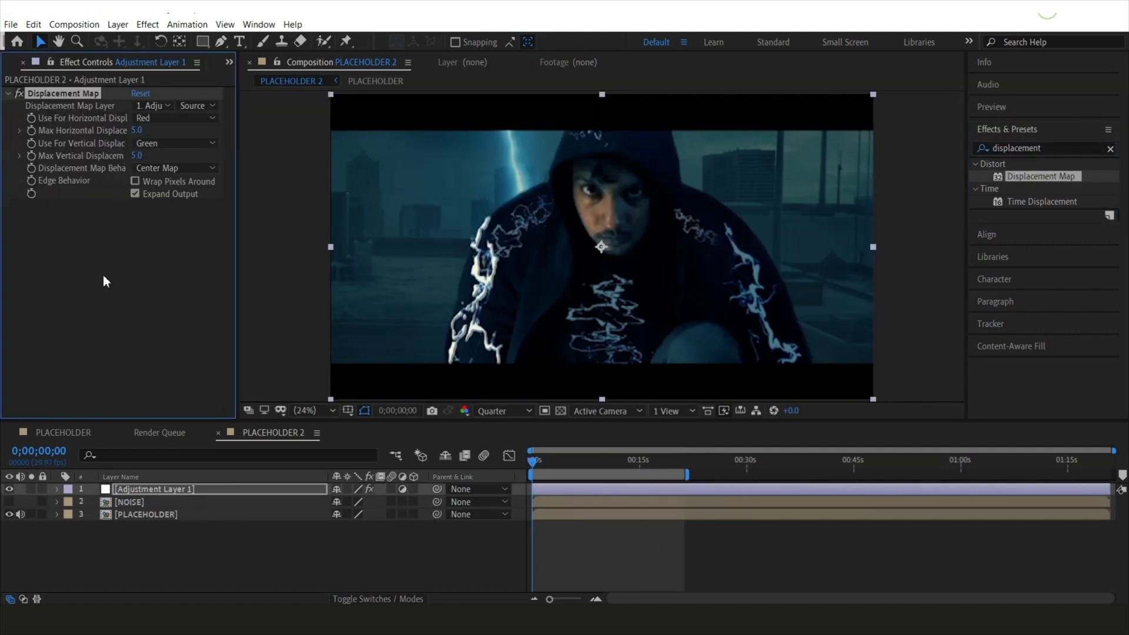
Use NOISE as the Displacement Map Layer, with Max Horizontal Displacement at about 75 and Max Vertical Displacement at about -62
left_click(152, 106)
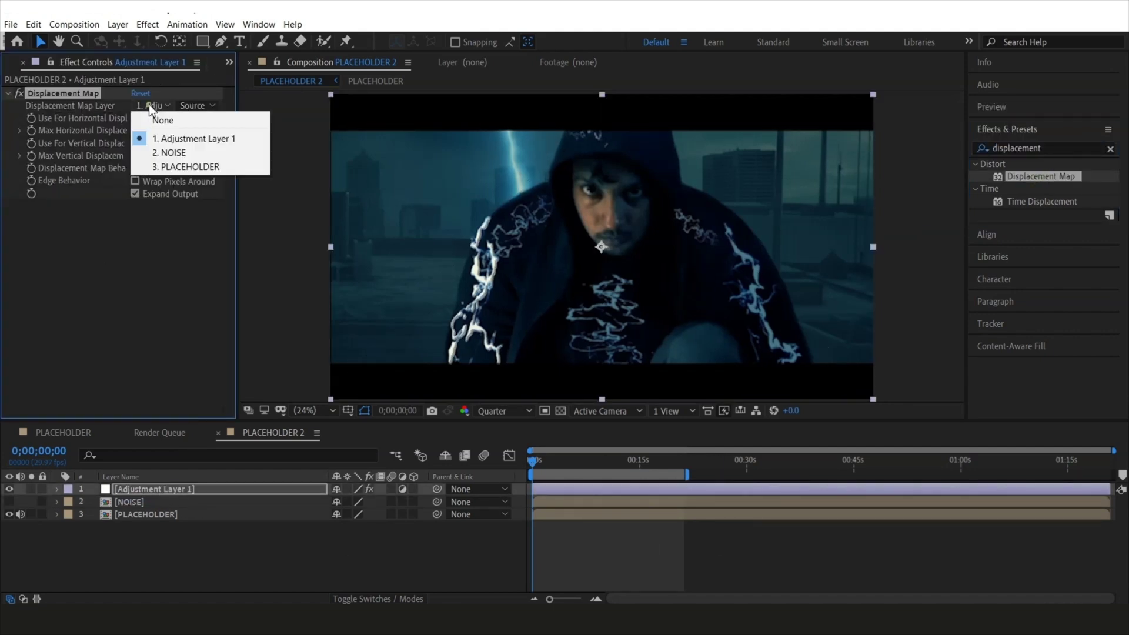
left_click(171, 152)
left_click_drag(136, 130, 70, 146)
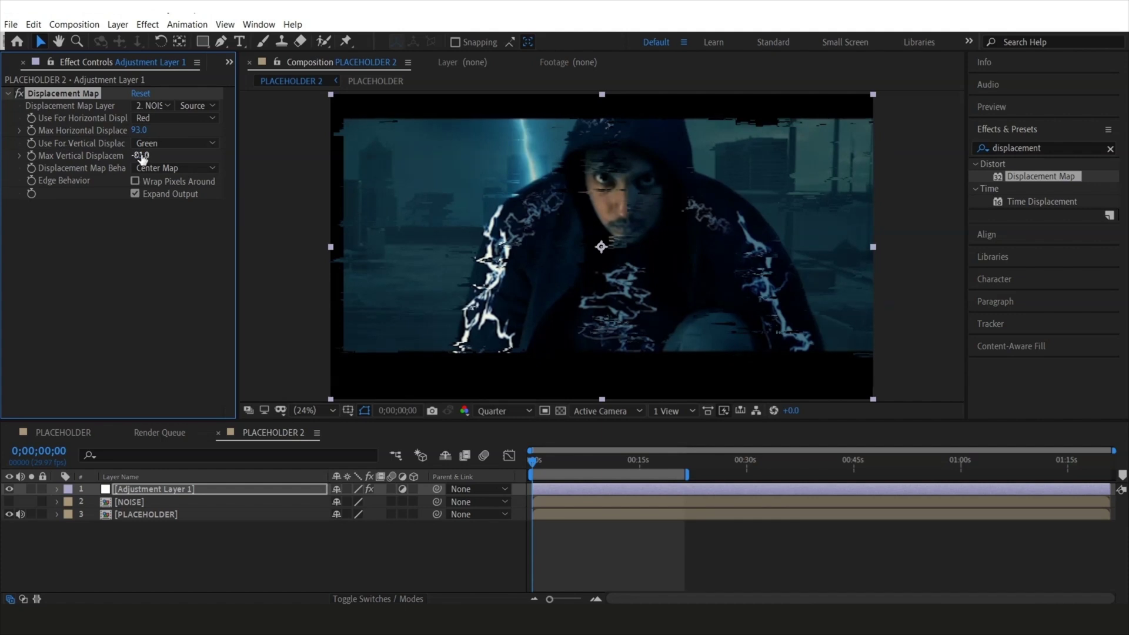
key("ctrl+z")
key("ctrl+z")
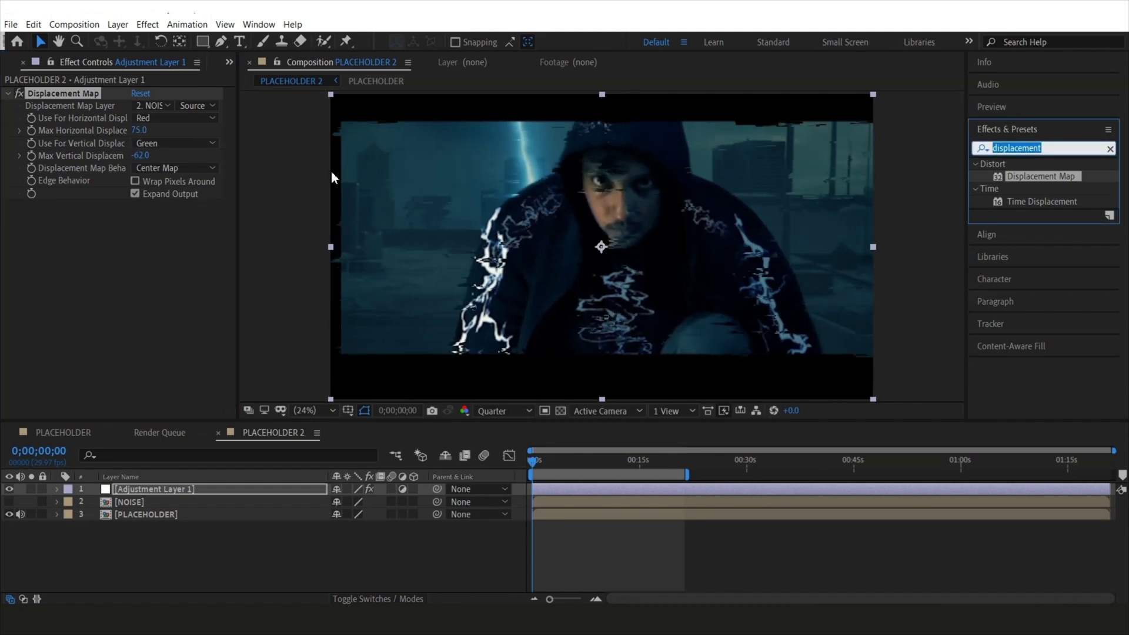
left_click(304, 183)
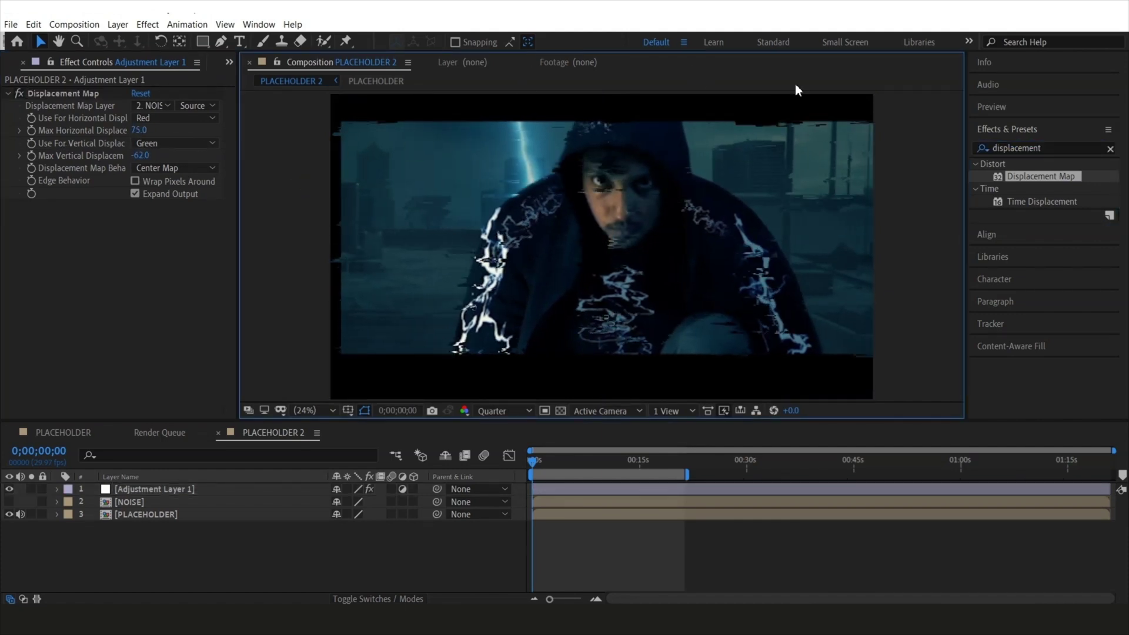
Apply the Motion Tile effect to the adjustment layer and move it above the Displacement Map effect
left_click(1039, 148)
type("motion tile")
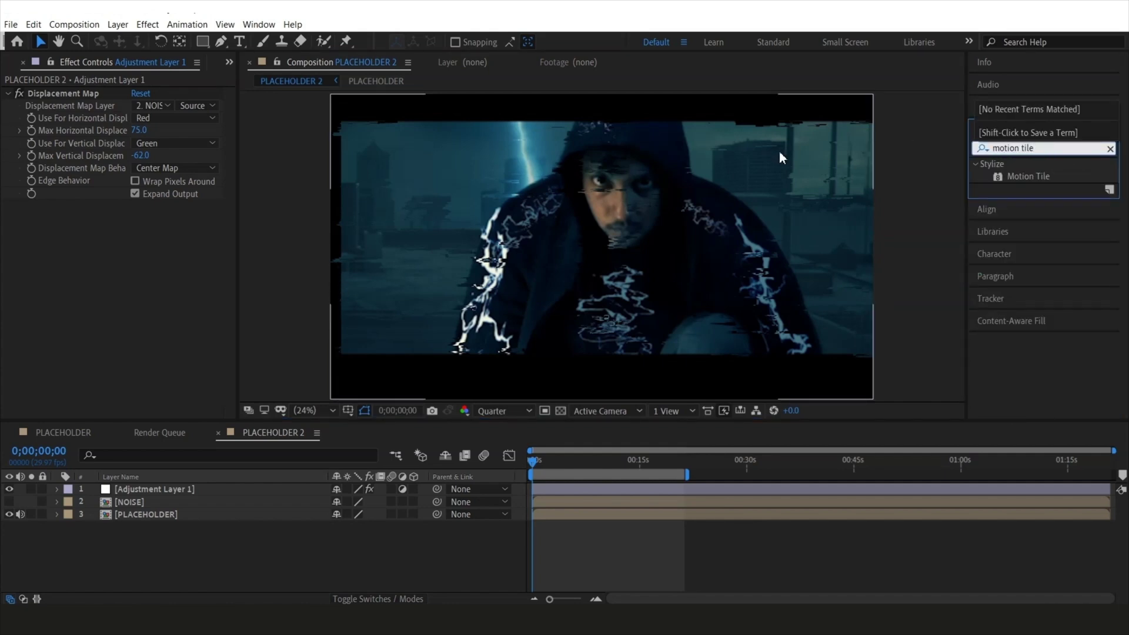
left_click(1033, 177)
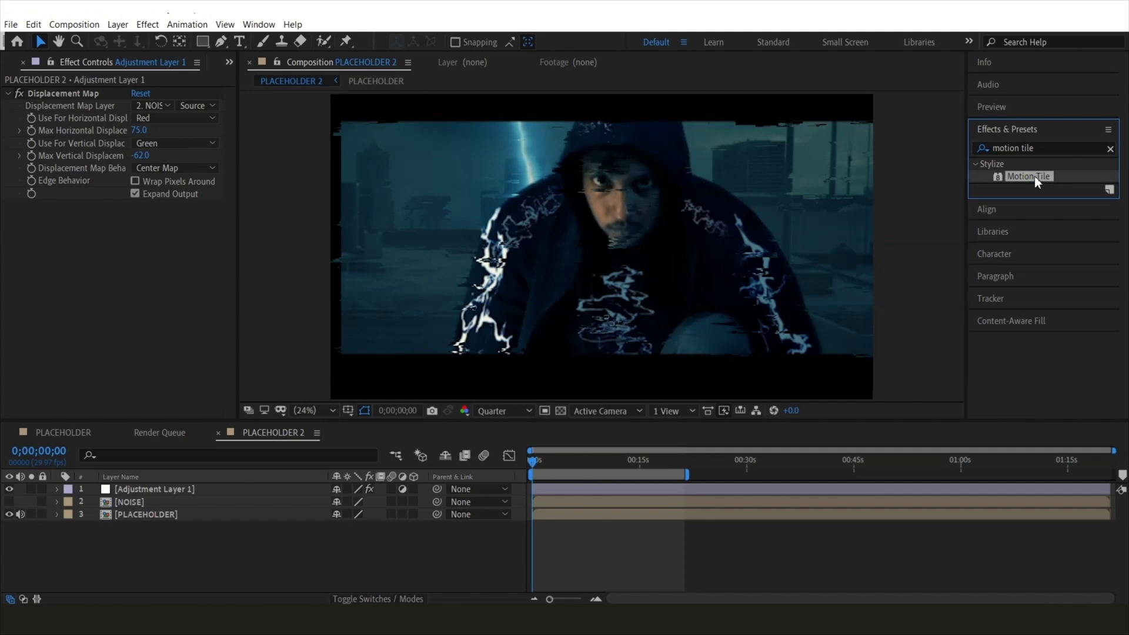
left_click_drag(117, 469, 144, 489)
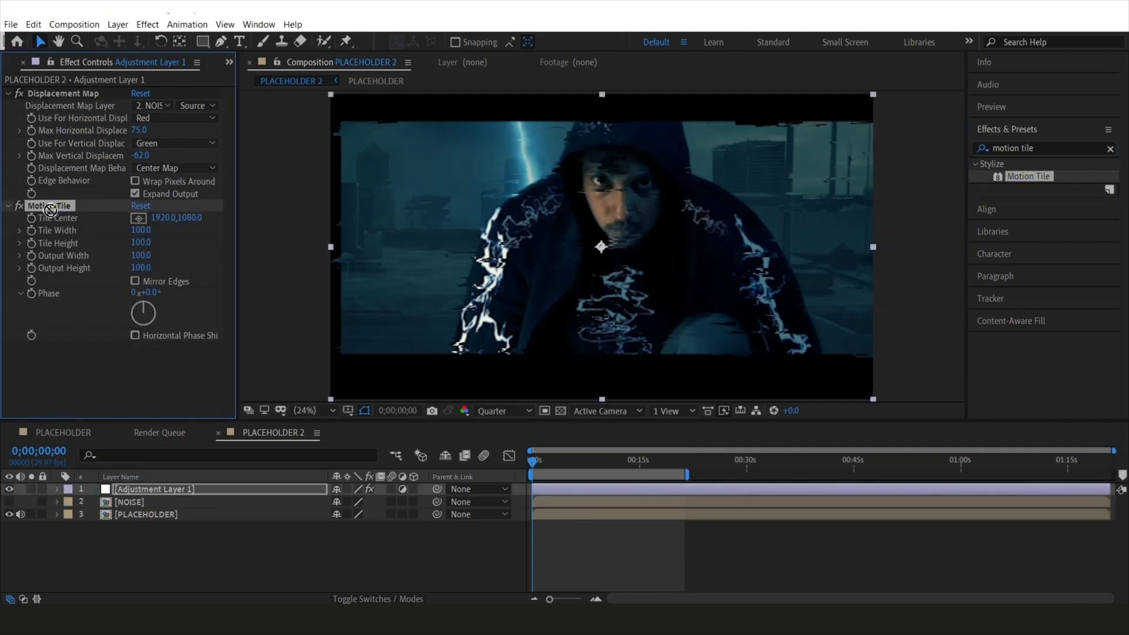
left_click_drag(50, 210, 37, 103)
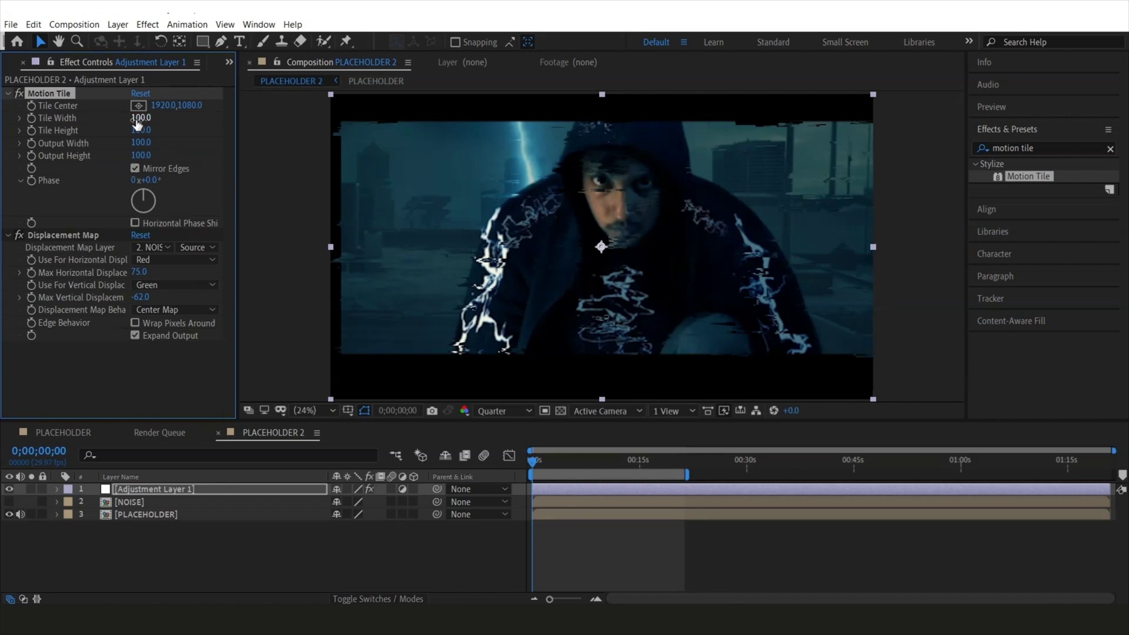
Enable Motion Tile's Mirror Edges, set Output Width to 380 and Output Height to 550, and preview the glitch
left_click_drag(140, 146, 116, 137)
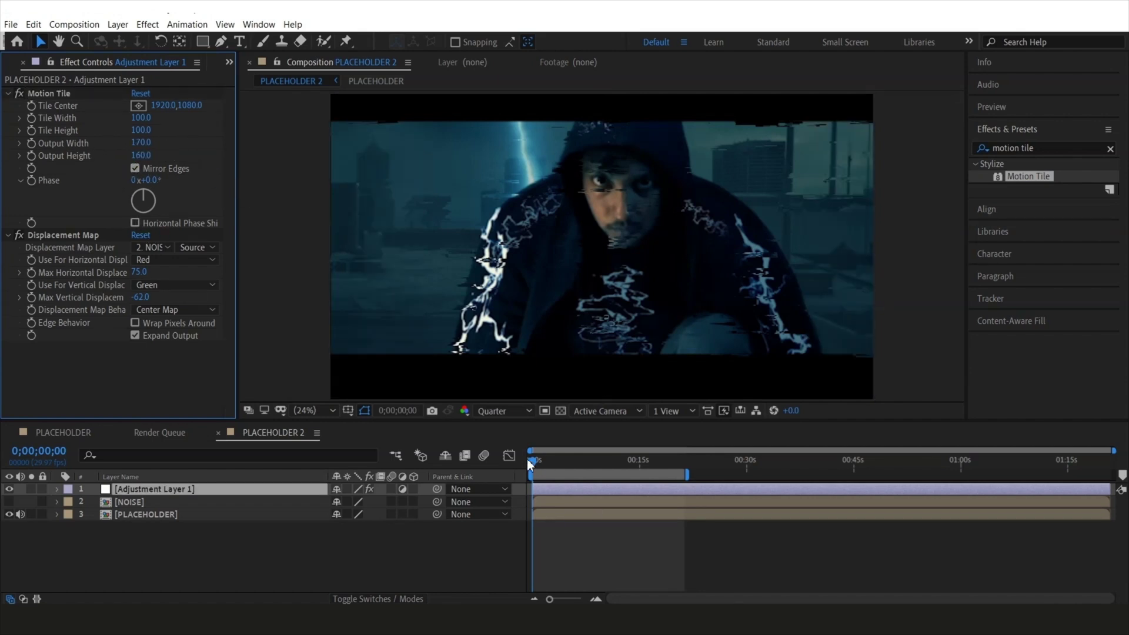
key("space")
left_click_drag(533, 460, 542, 461)
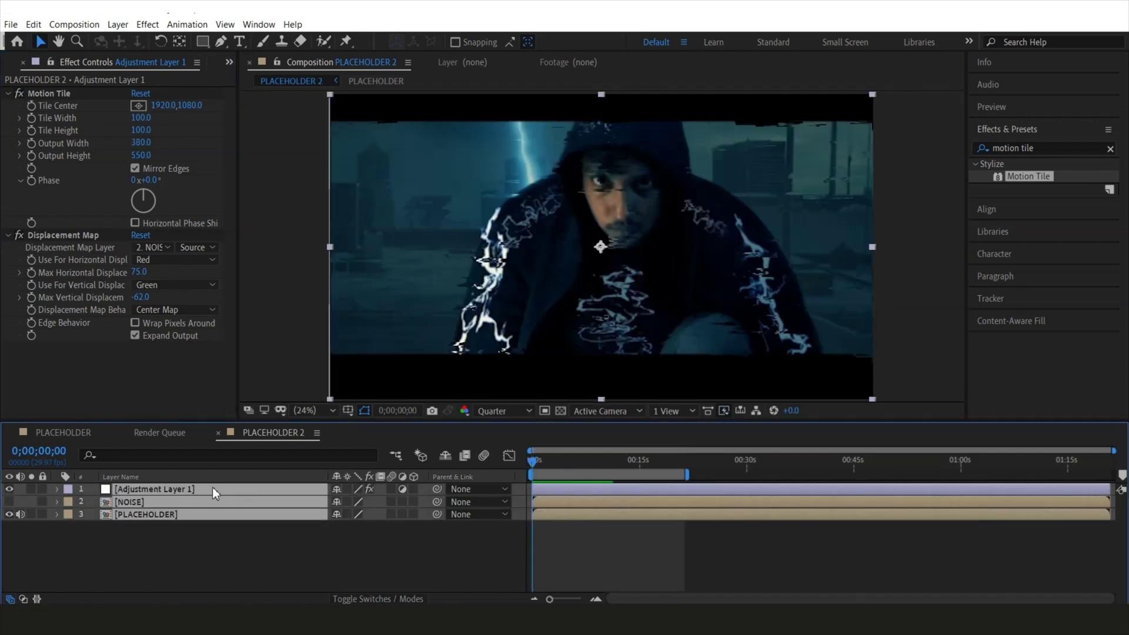
Pre-compose the adjustment, NOISE and PLACEHOLDER layers together into a composition named ALL LUT
right_click(215, 493)
left_click(253, 416)
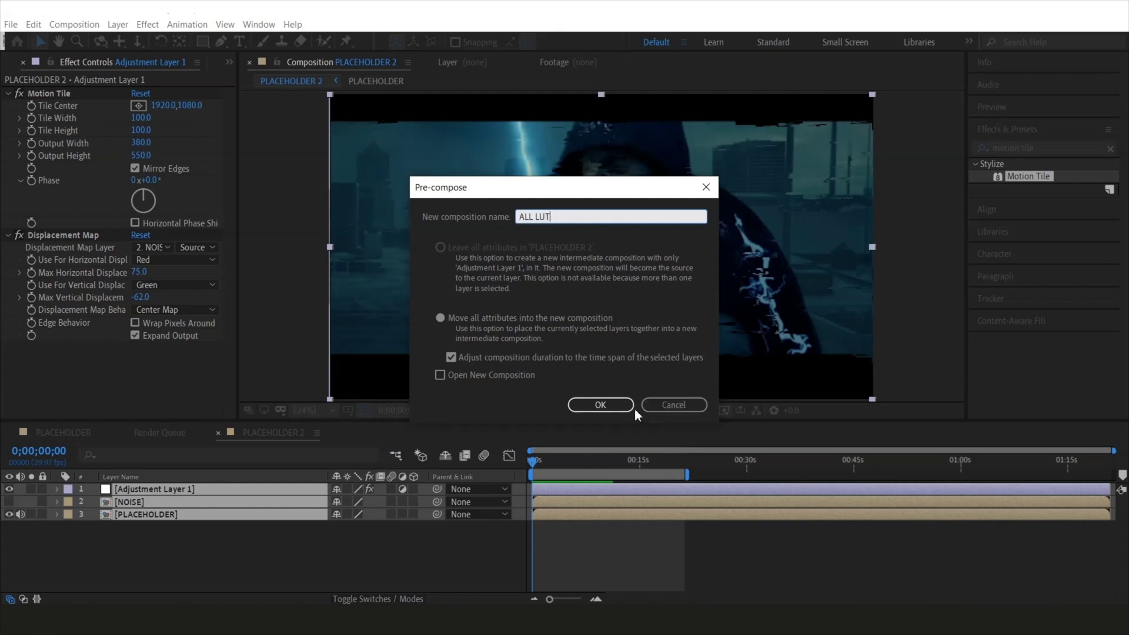
left_click(600, 405)
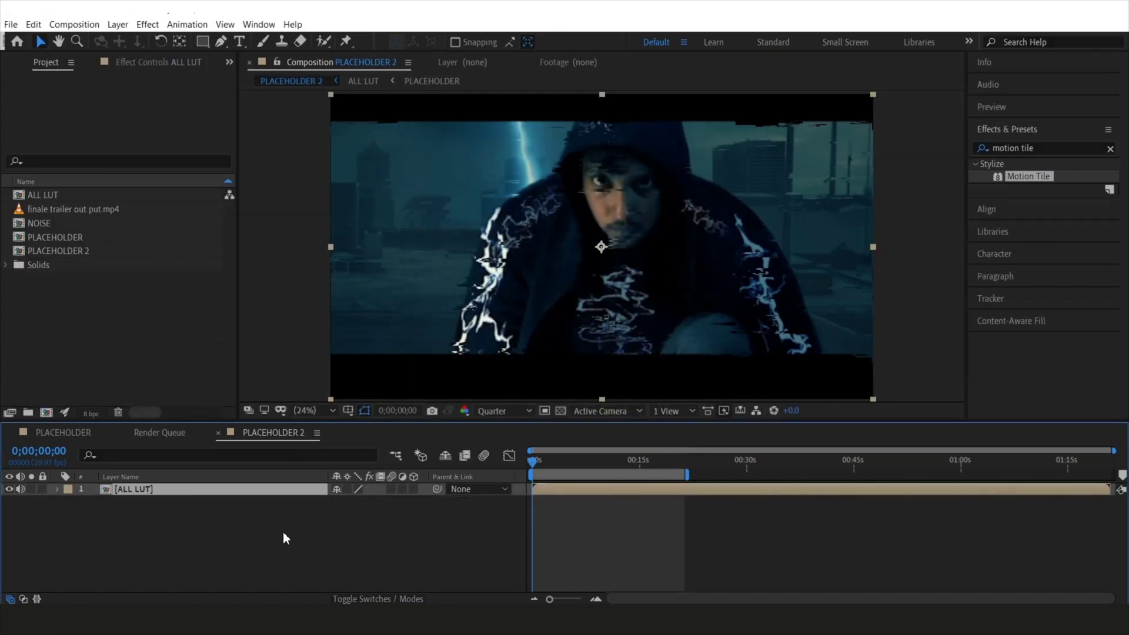
Duplicate the ALL LUT layer and apply Motion Tile with Mirror Edges enabled to the upper copy
key("ctrl+d")
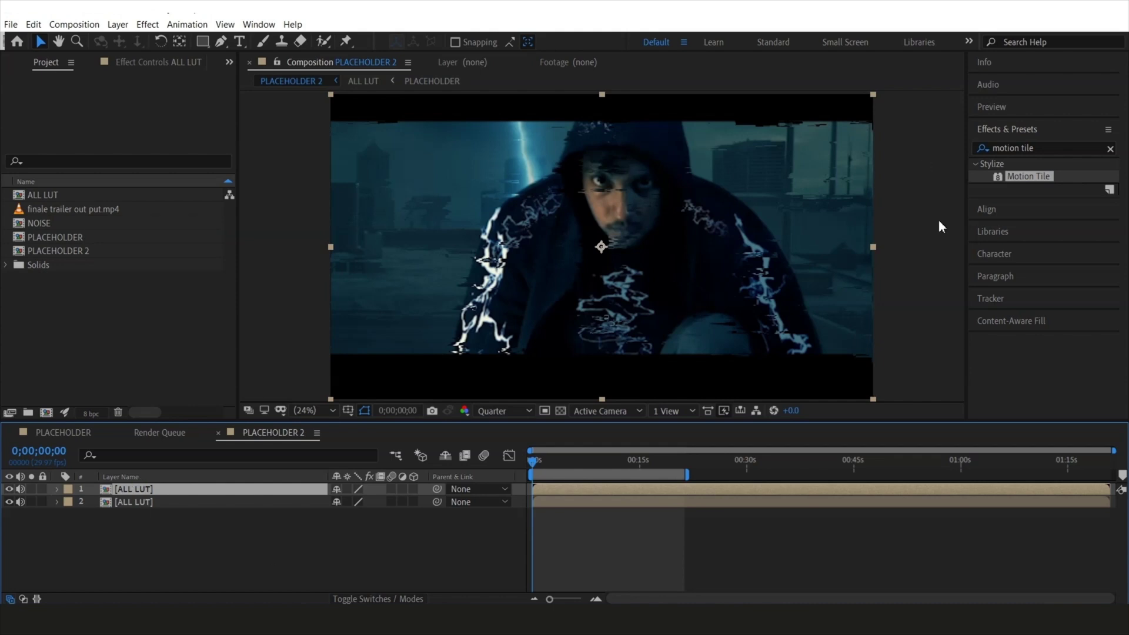
left_click_drag(1026, 180, 180, 489)
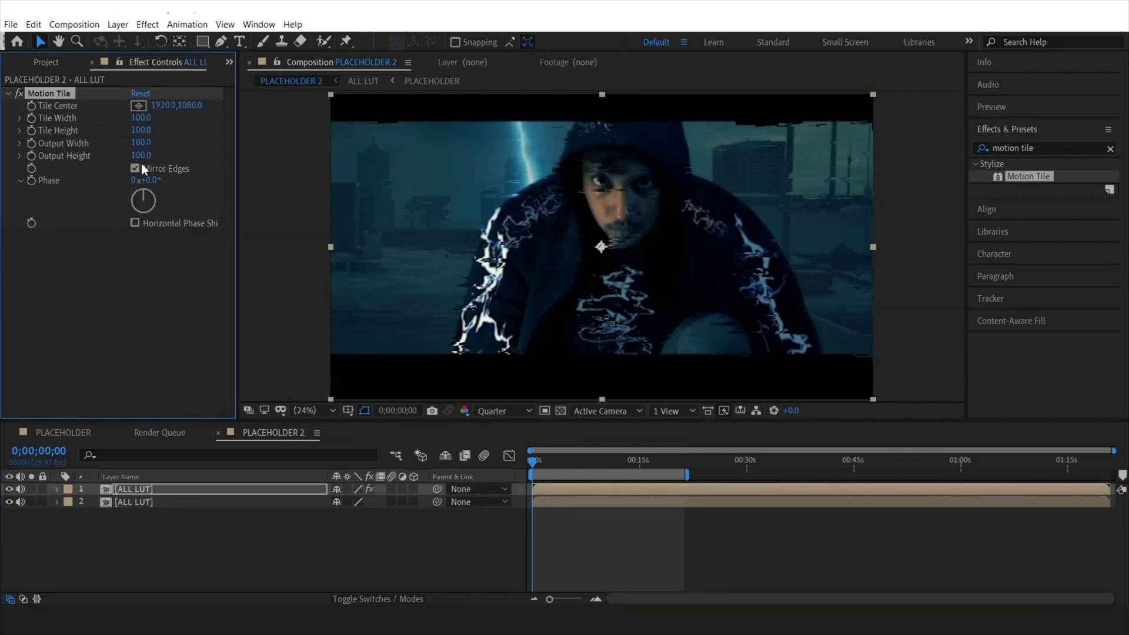
Set Motion Tile's Output Width and Output Height to 410 on the upper ALL LUT layer
left_click_drag(140, 155, 323, 155)
type("10")
left_click(144, 294)
Apply Shift Channels to the upper ALL LUT layer and set Take Green From and Take Blue From to Full Off
left_click(1045, 149)
type("shift chan")
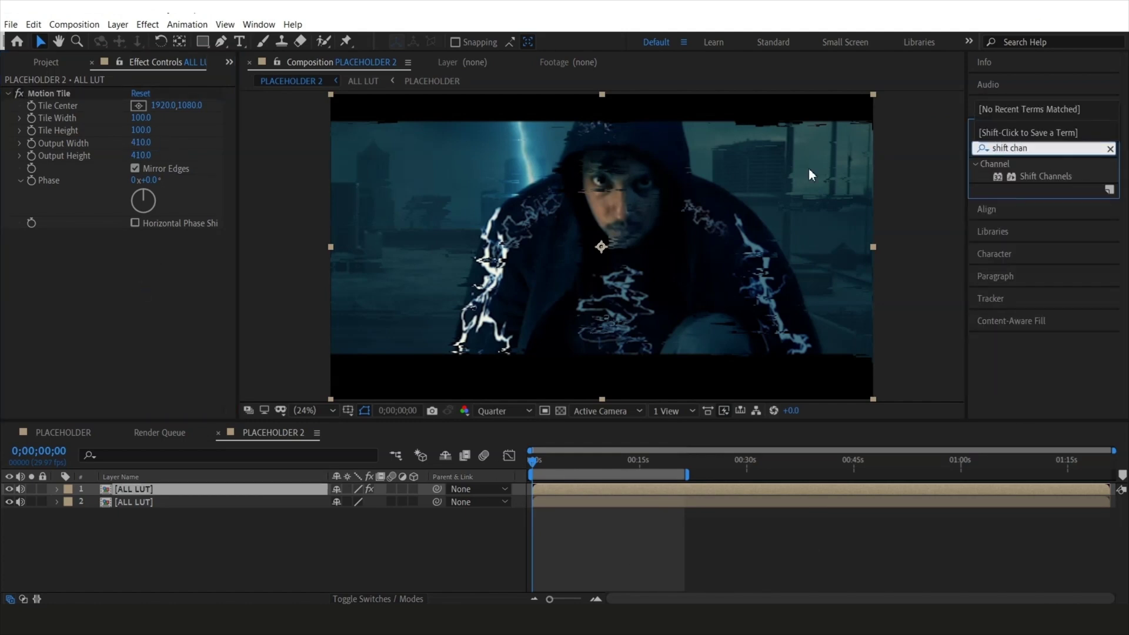
left_click_drag(1045, 175, 138, 497)
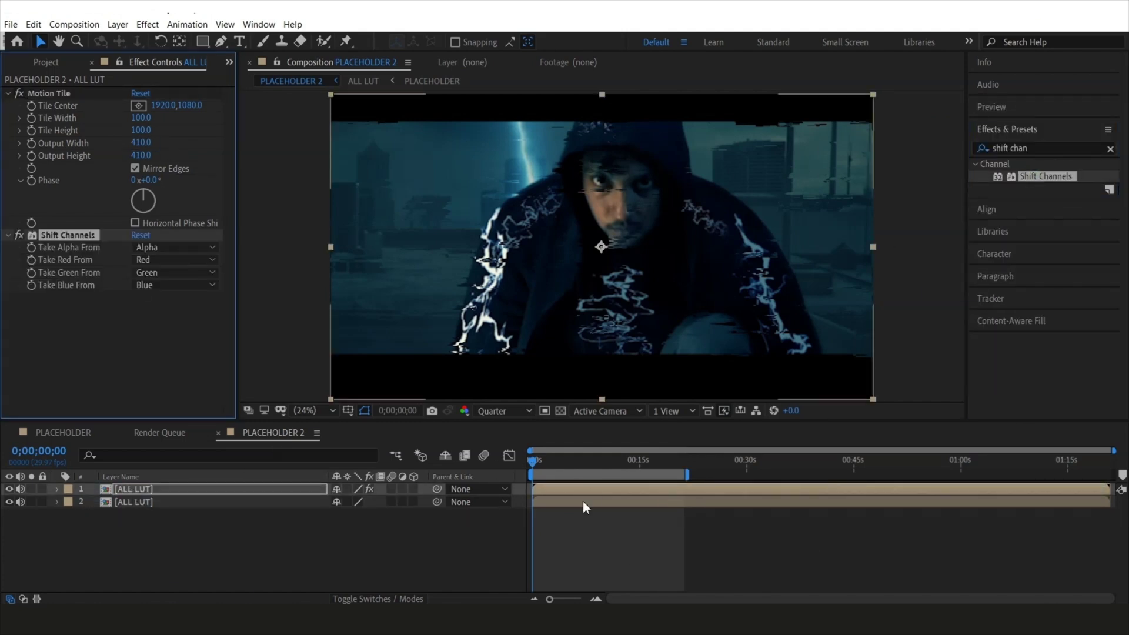
left_click(147, 272)
left_click(169, 414)
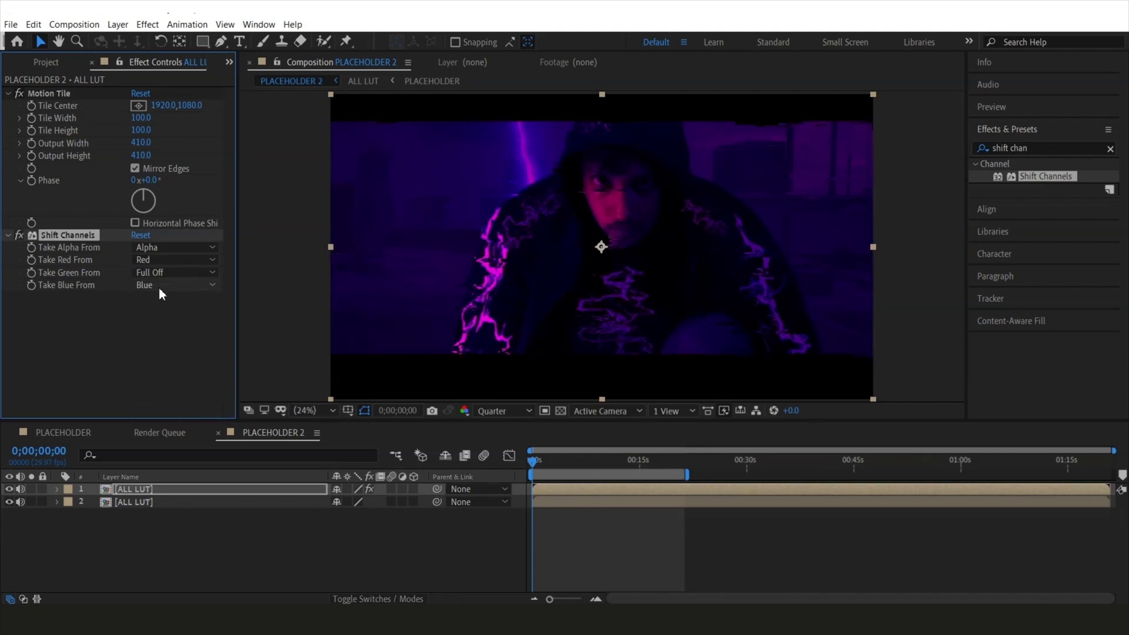
left_click(155, 285)
left_click(159, 426)
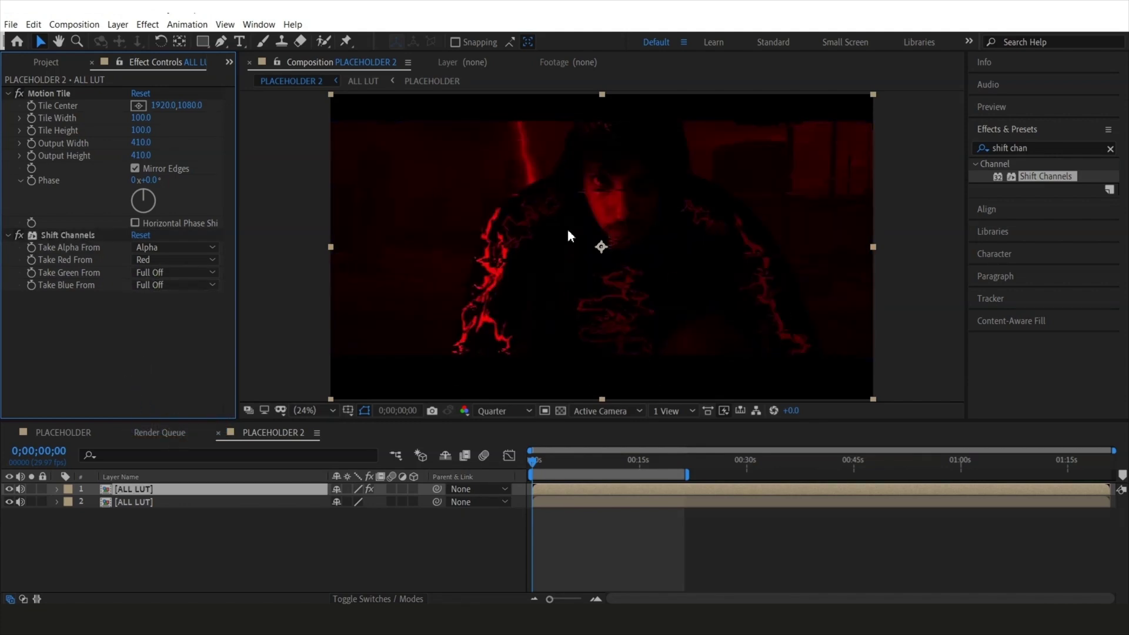
Duplicate the red ALL LUT layer and make the copy green-only, with Take Red From Full Off and Take Green From Green
left_click(170, 490)
key("ctrl+d")
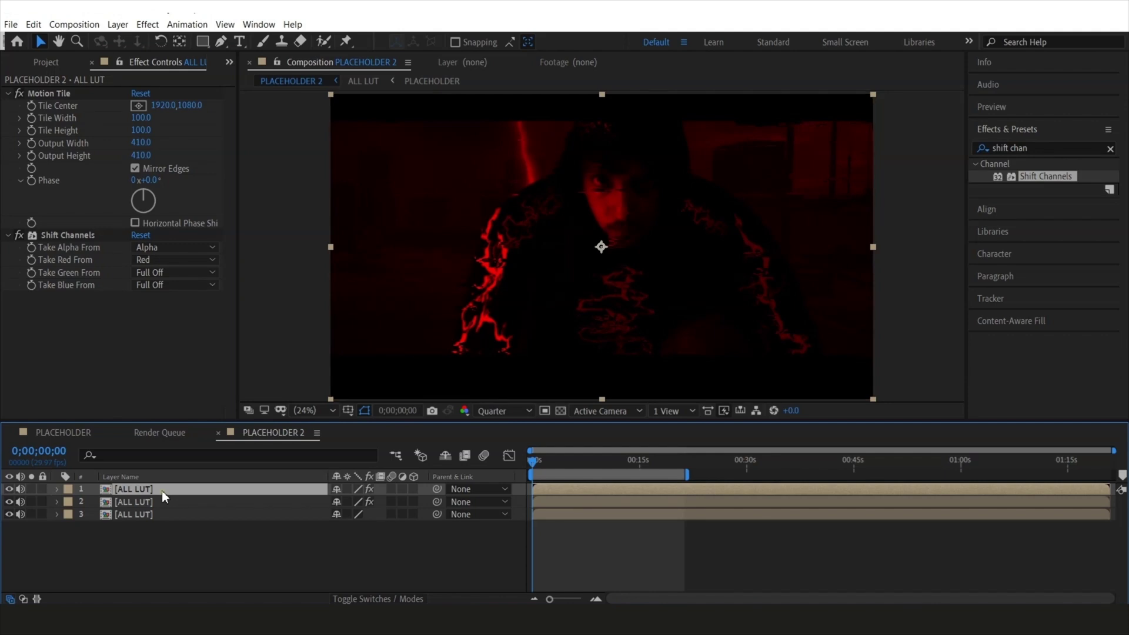
left_click(157, 260)
left_click(159, 400)
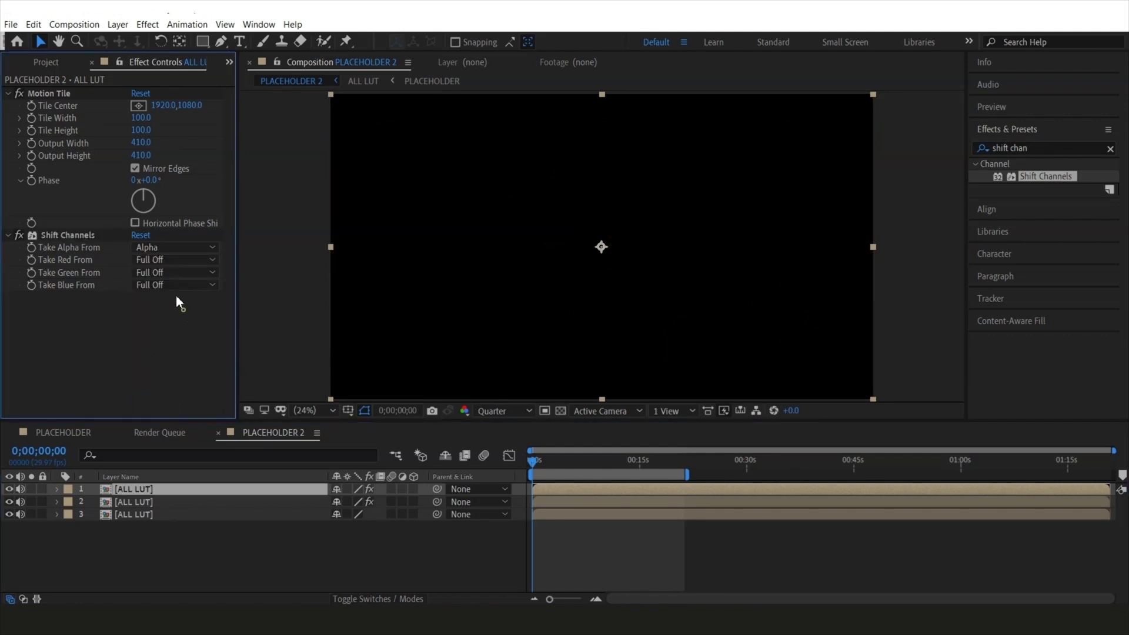
left_click(164, 275)
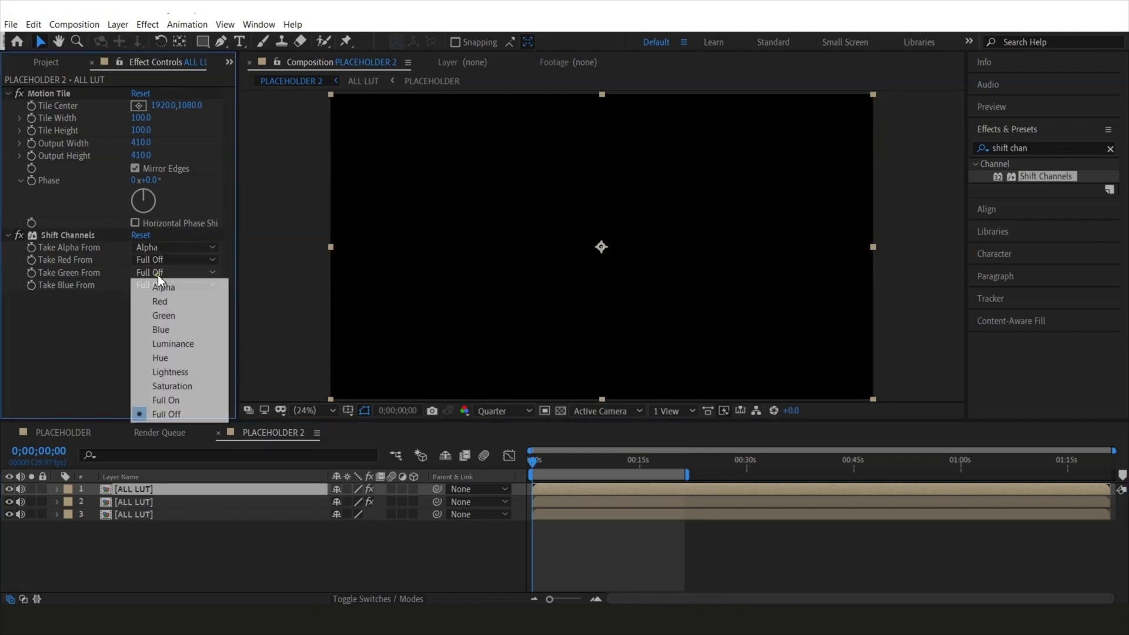
left_click(170, 312)
Duplicate the green ALL LUT layer and make the copy blue-only, with Take Green From Full Off and Take Blue From Blue
left_click(154, 489)
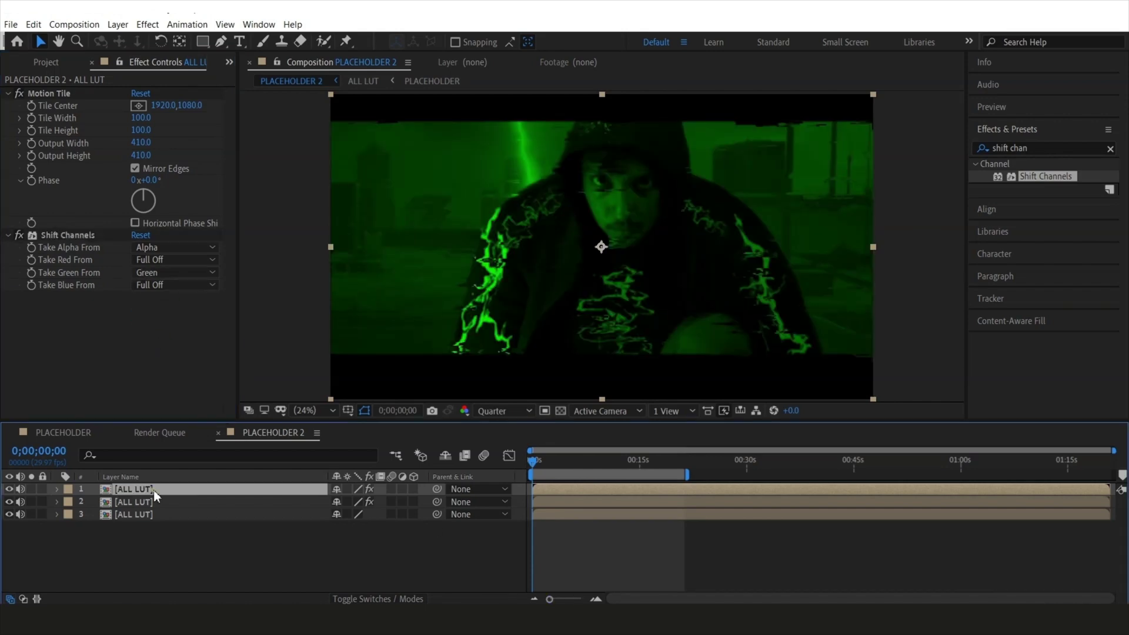
key("ctrl+d")
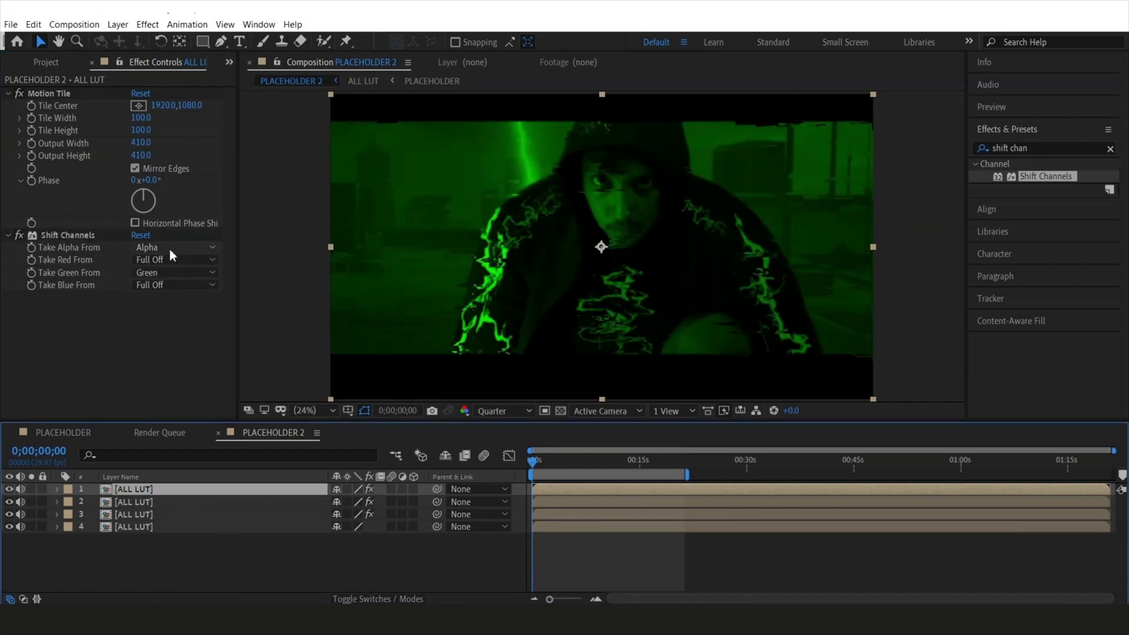
left_click(151, 259)
left_click(99, 325)
left_click(165, 272)
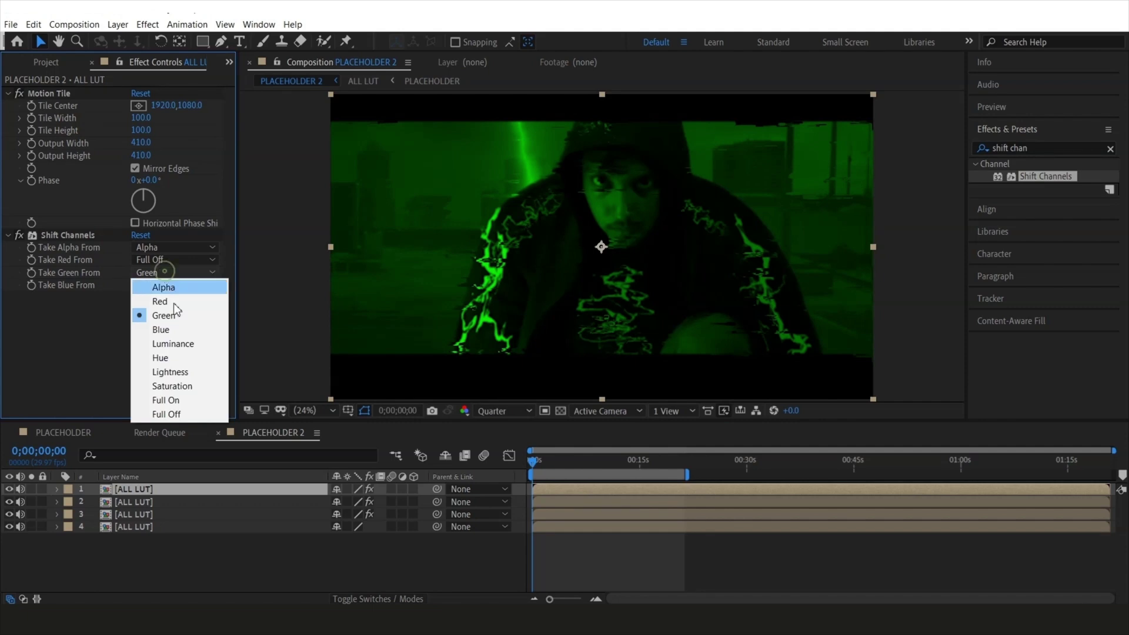
left_click(168, 412)
left_click(162, 285)
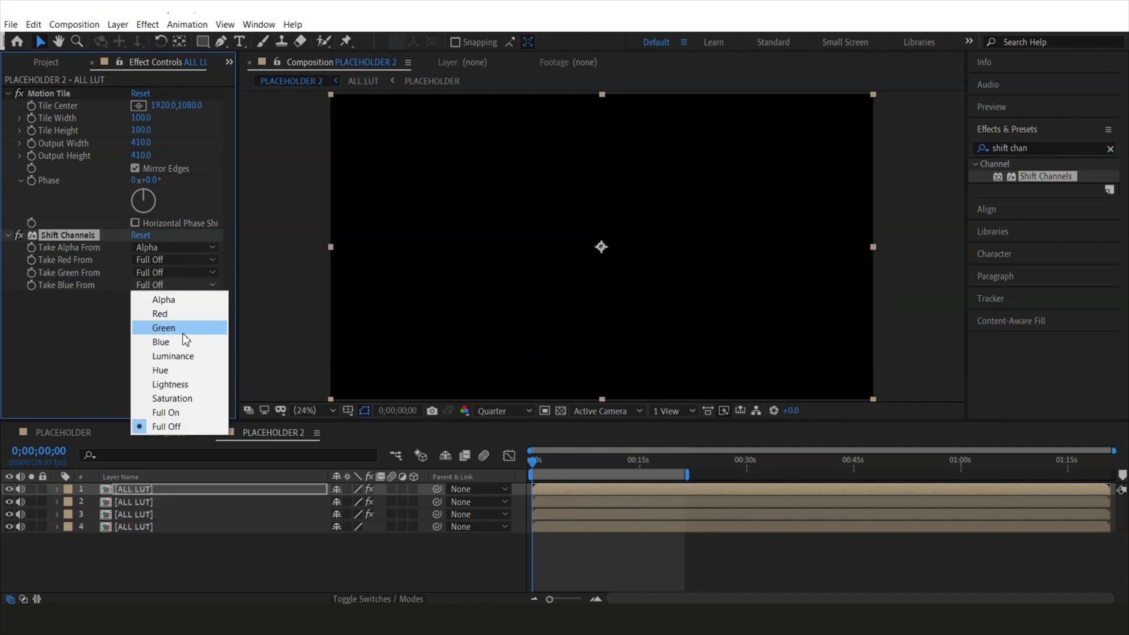
left_click(161, 342)
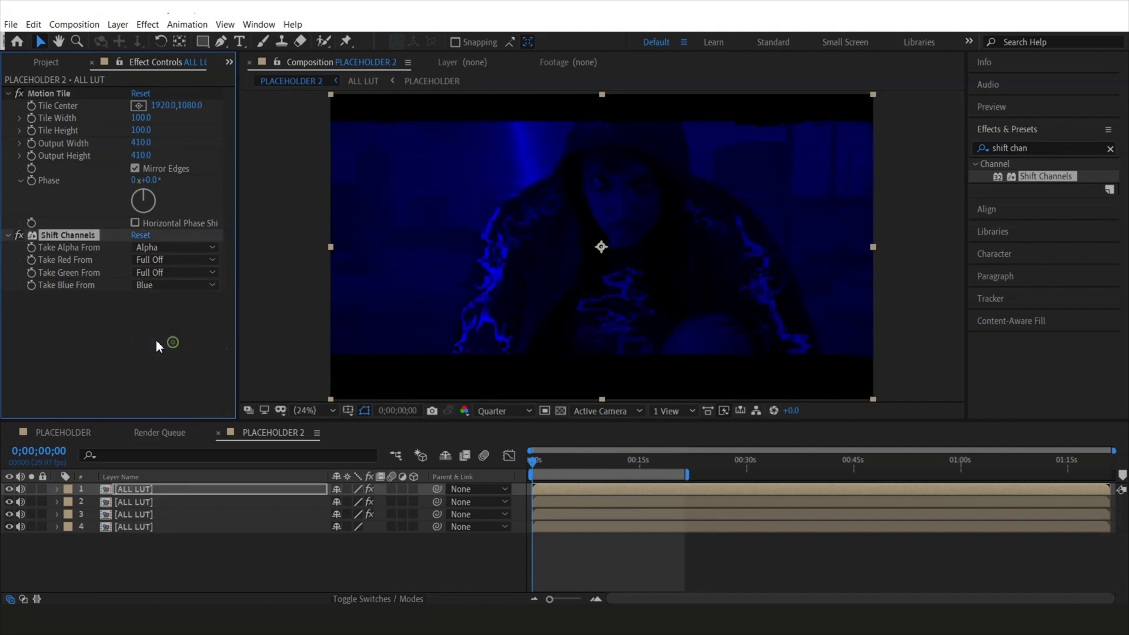
Set the blending mode of the blue and green ALL LUT layers to Screen and show the layer modes
left_click(147, 503, "ctrl")
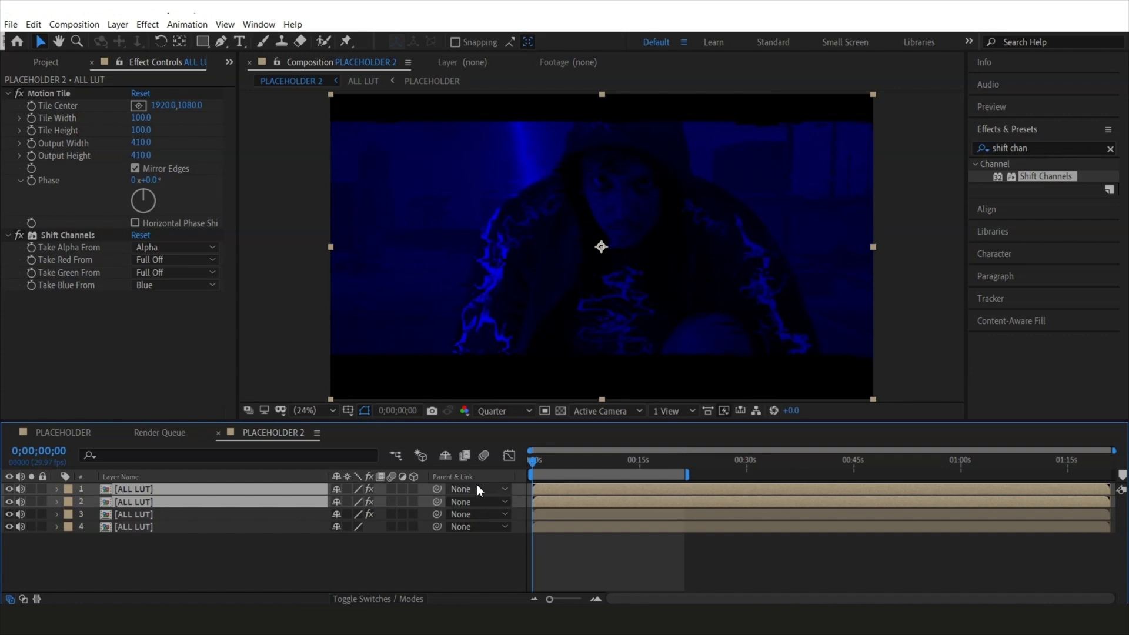
right_click(270, 490)
mouse_move(328, 284)
left_click(515, 271)
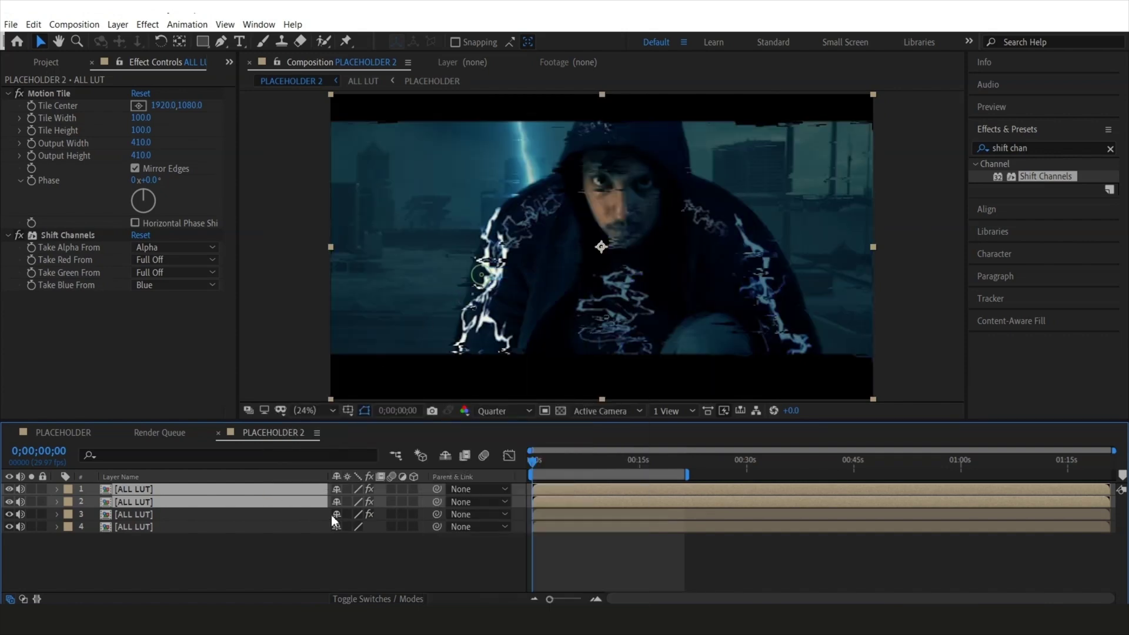
key("F4")
Add the expression wiggle(2,200) to the blue ALL LUT layer's Position and preview the movement
left_click(138, 491)
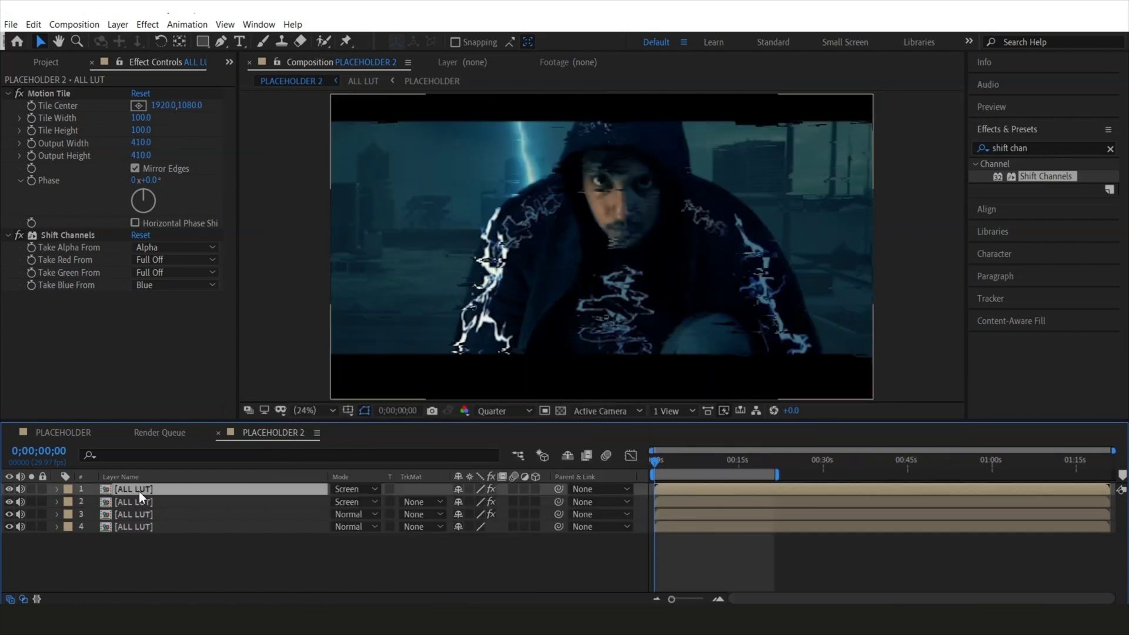
key("p")
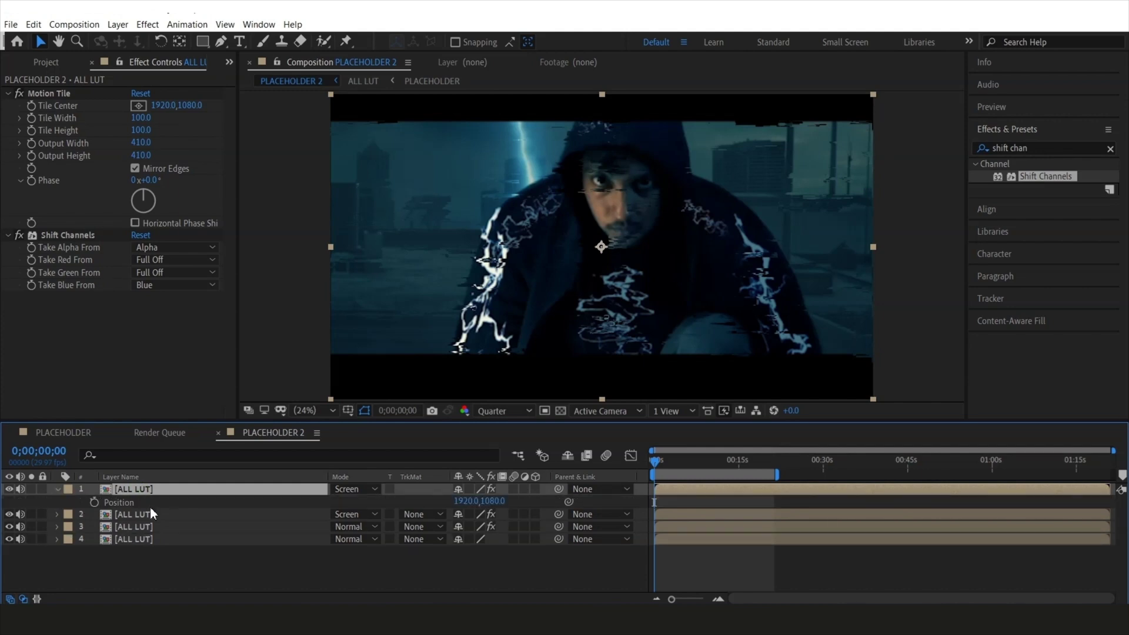
left_click(94, 502, "alt")
type("wigg")
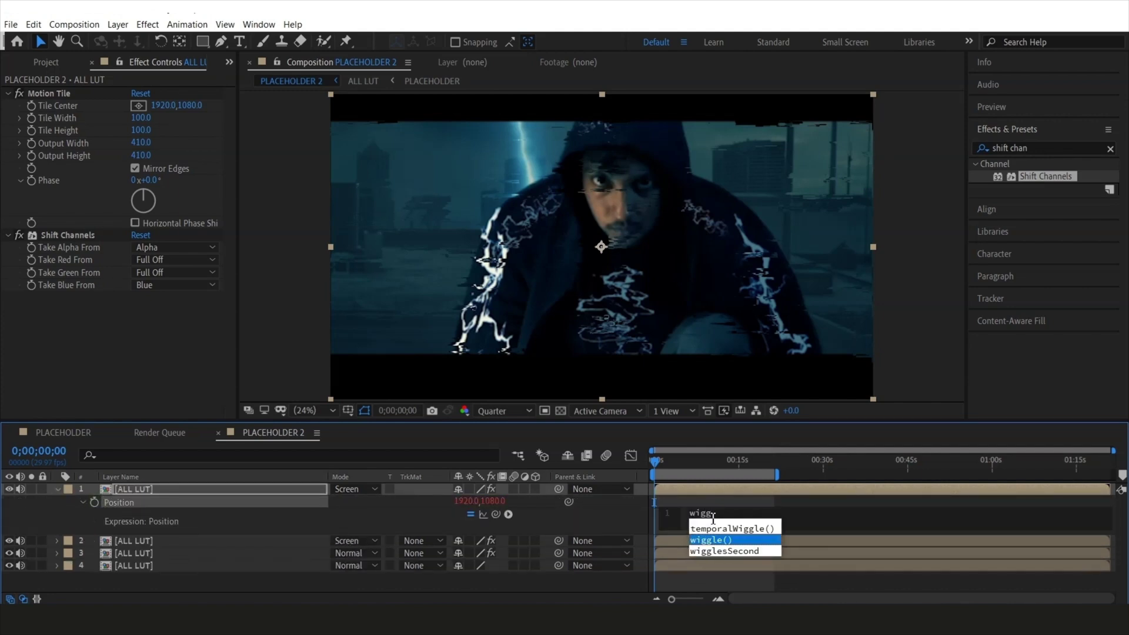
key("Return")
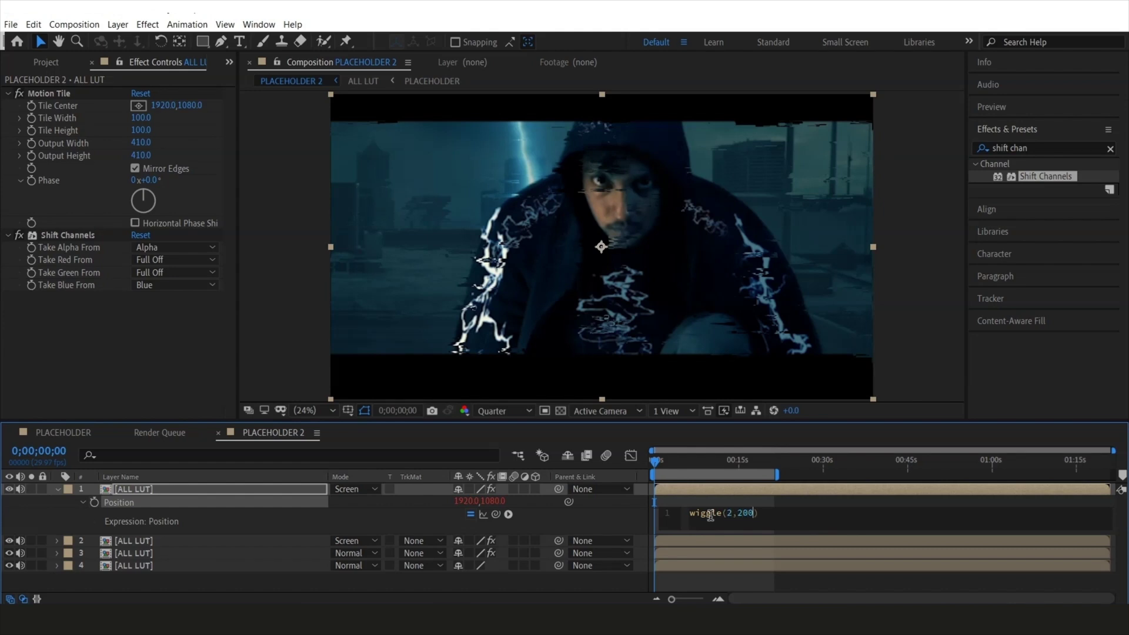
left_click(320, 335)
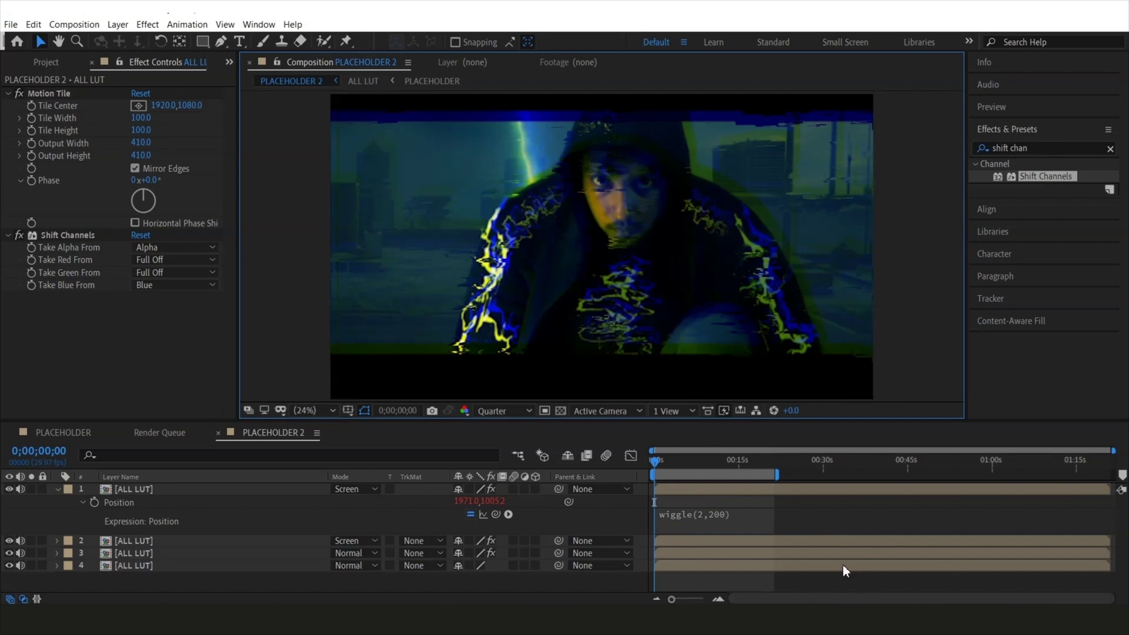
key("space")
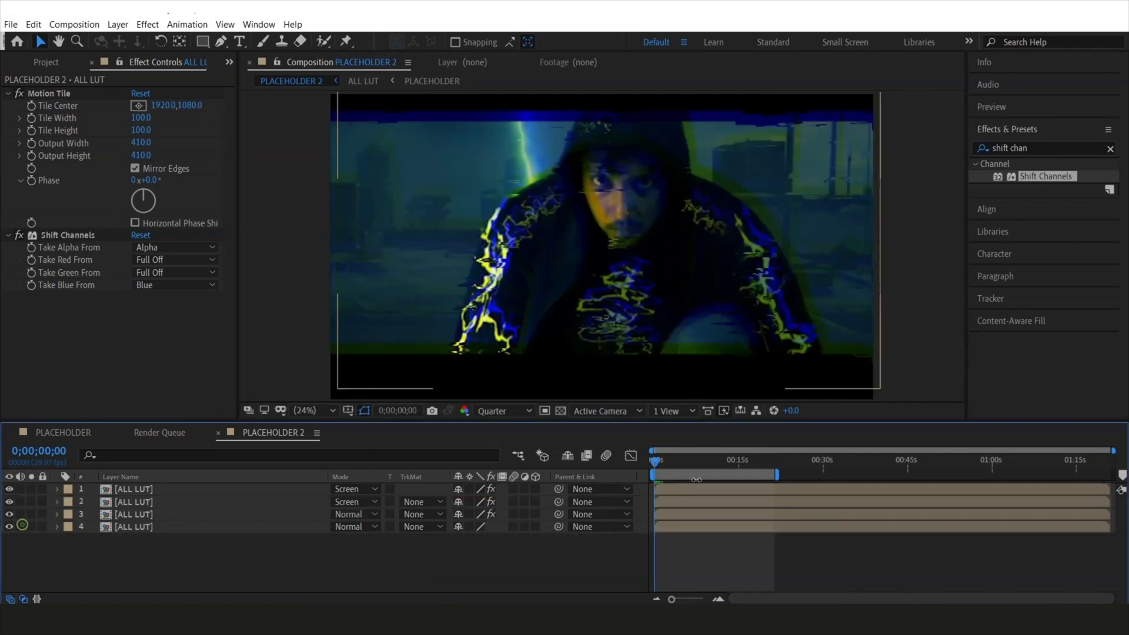
key("space")
key("space")
mouse_move(657, 464)
left_mouse_down()
mouse_move(627, 464)
mouse_move(657, 466)
left_mouse_up()
Paste the blue layer's wiggle expression onto the green ALL LUT layer's Position and collapse both layers
left_click(171, 491)
key("p")
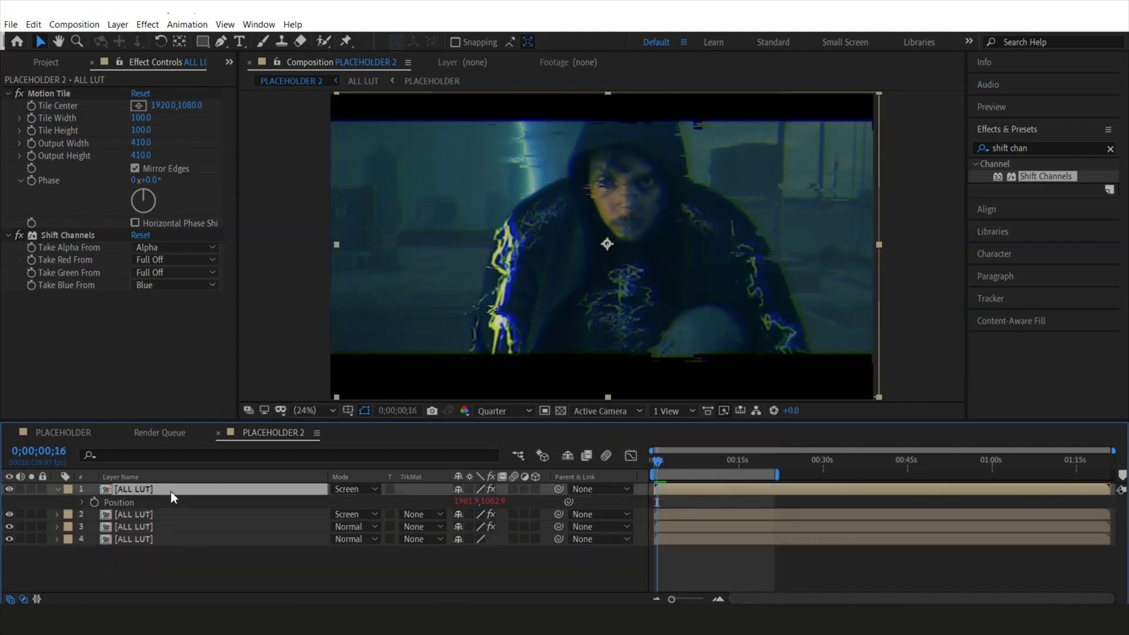
left_click(83, 502)
left_click(168, 541)
key("p")
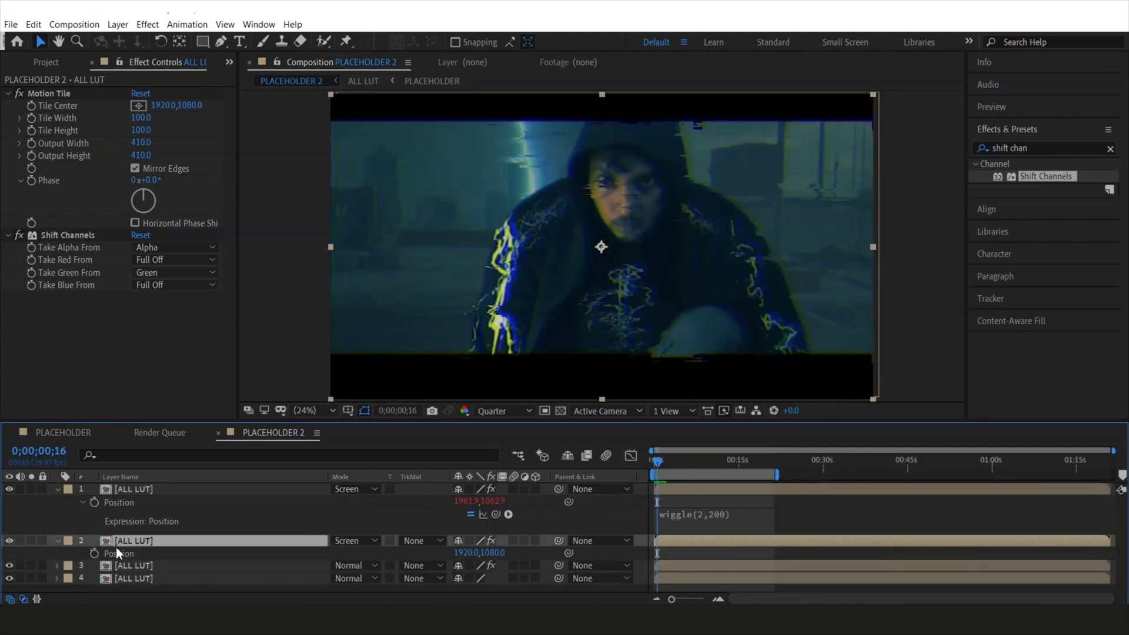
left_click(96, 554, "alt")
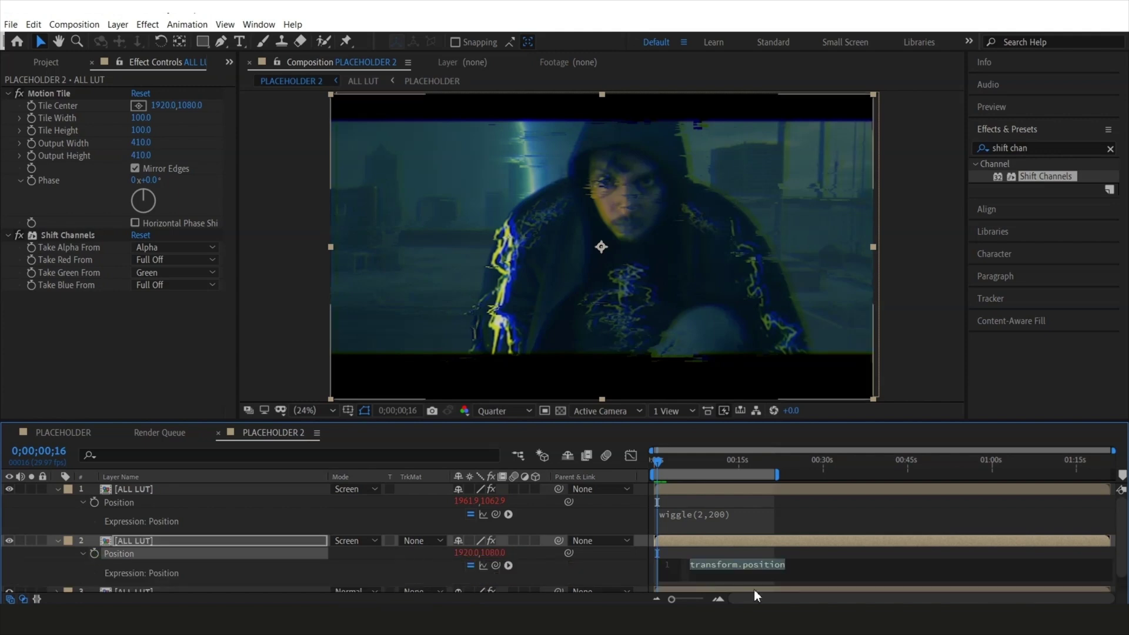
type("wiggle(2,200)")
left_click(806, 572)
scroll(685, 505, "down", 1)
left_click(57, 521)
left_click(57, 488)
Keyframe the blue ALL LUT layer's Opacity at 100% at 0;00;01;25 and 0% at 0;00;00;20
left_click(134, 492)
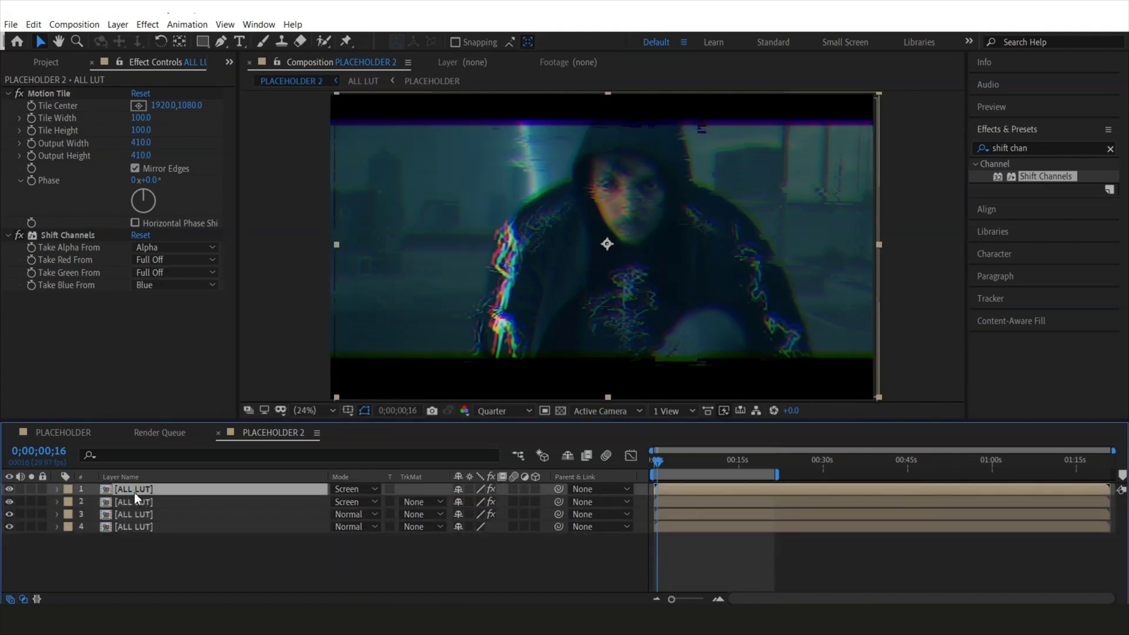
key("t")
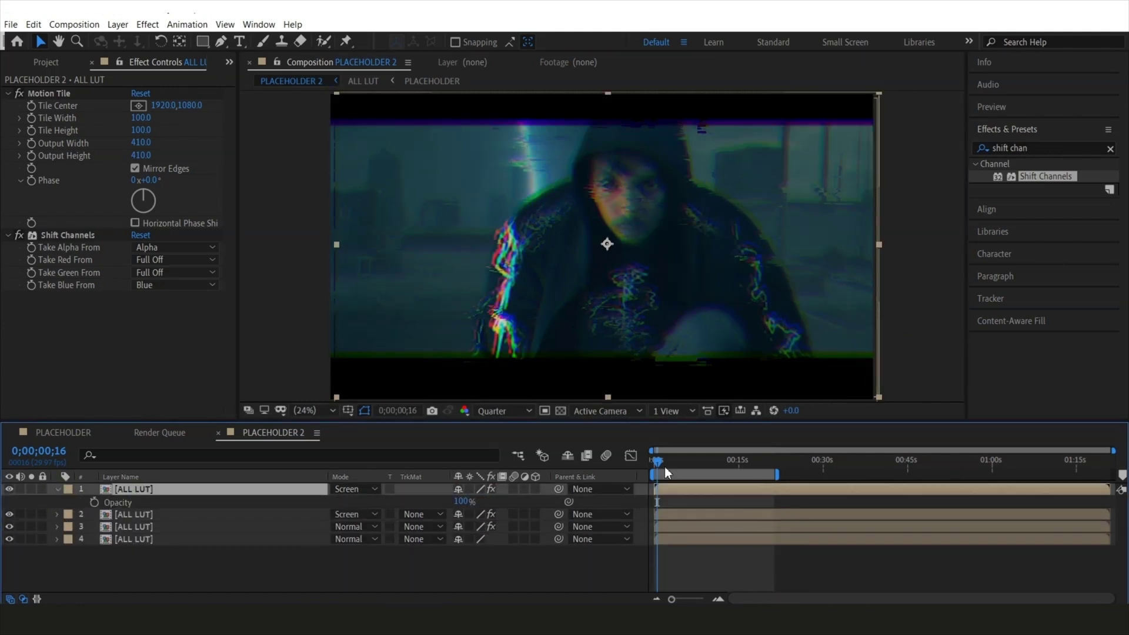
key("space")
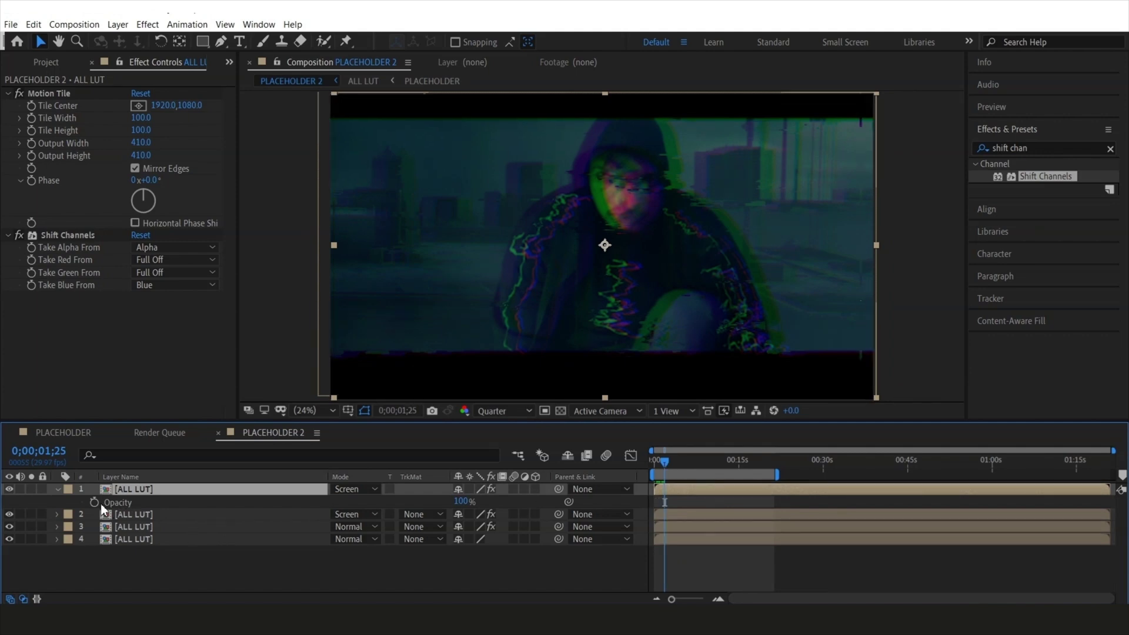
key("alt+shift+t")
left_click_drag(664, 467, 658, 465)
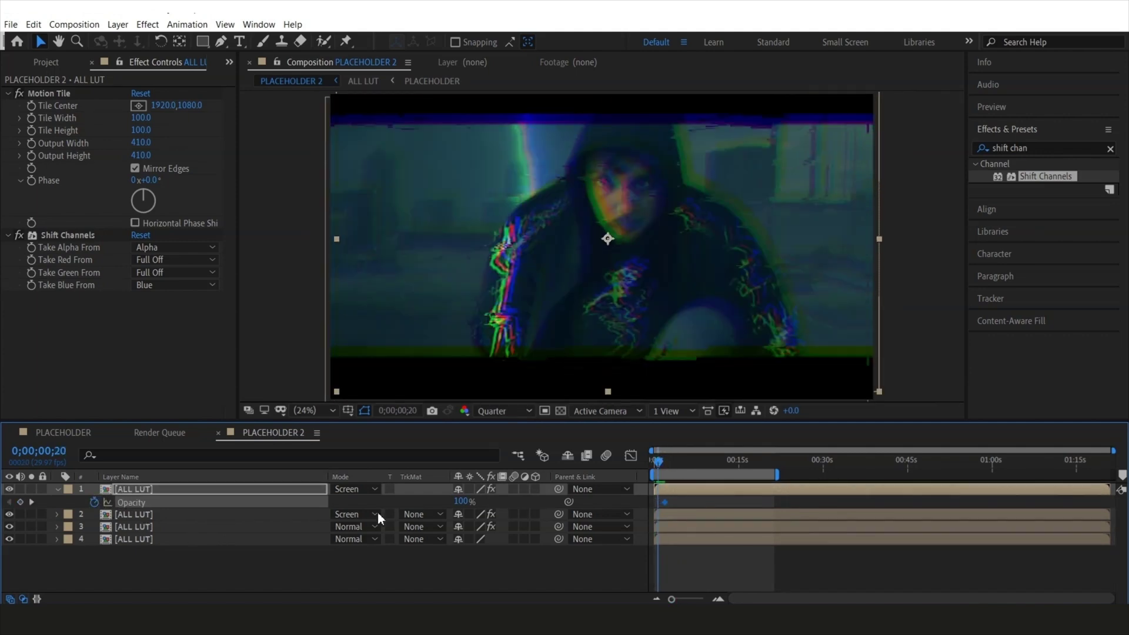
left_click_drag(459, 503, 271, 496)
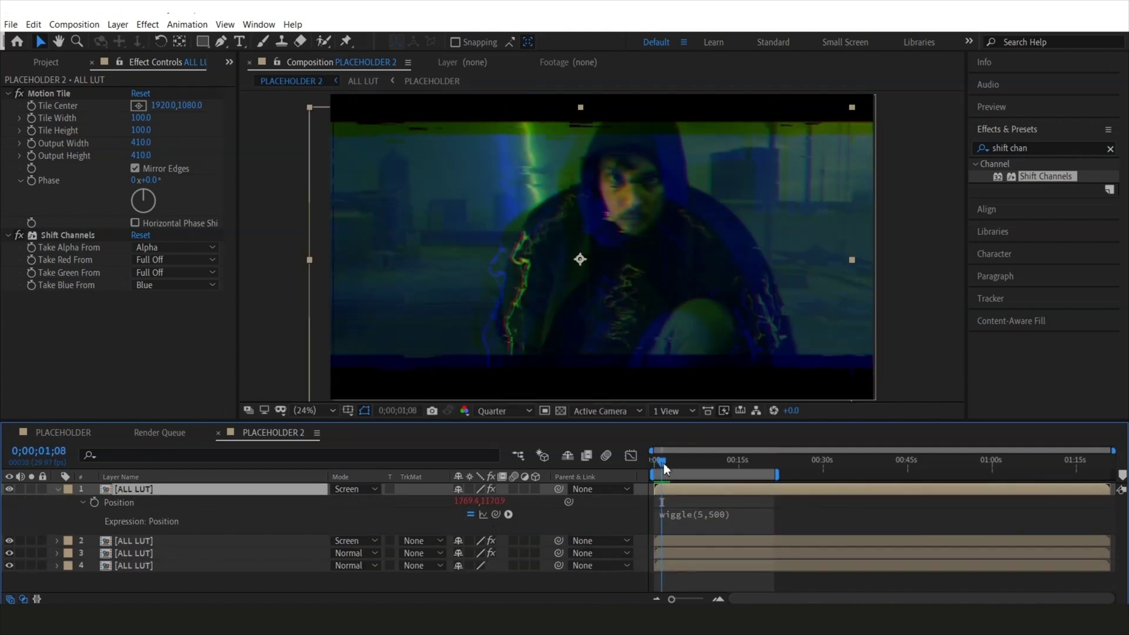
Set the wiggle frequency to 8 in the Position expressions of the blue and green ALL LUT layers
left_click(710, 514)
left_click(686, 541)
key("space")
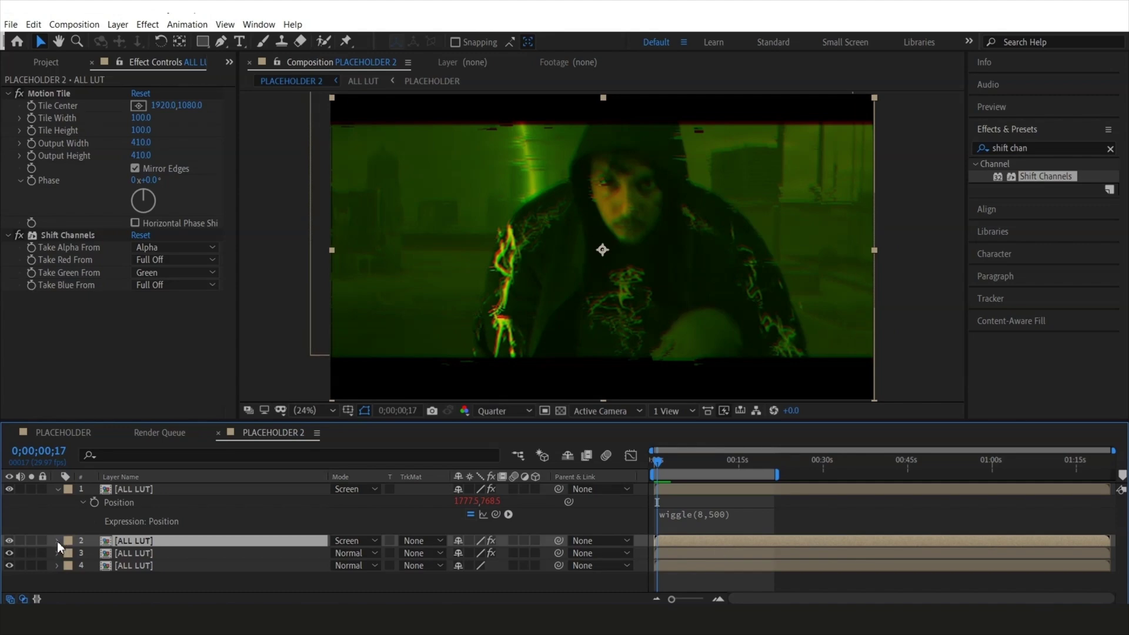
left_click(57, 541)
double_click(730, 550)
type("8")
left_click(243, 574)
Paste the blue ALL LUT layer's Opacity keyframes again further along the timeline and preview the flicker
key("u")
left_click(57, 489)
key("space")
key("space")
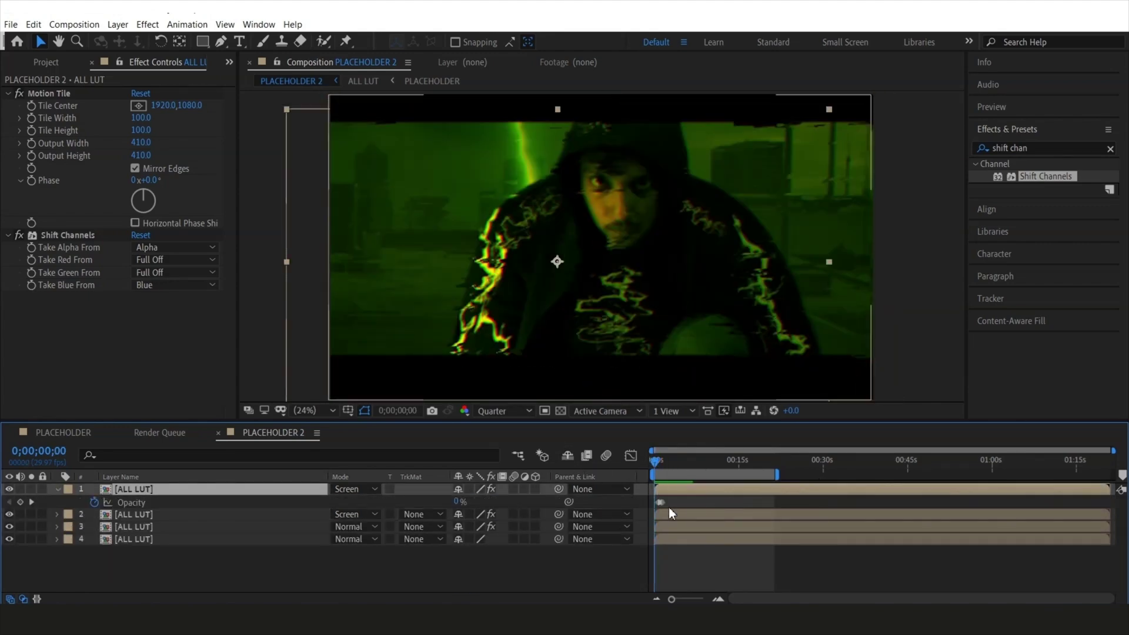
left_click(669, 462)
key("ctrl+v")
left_click(719, 498)
key("space")
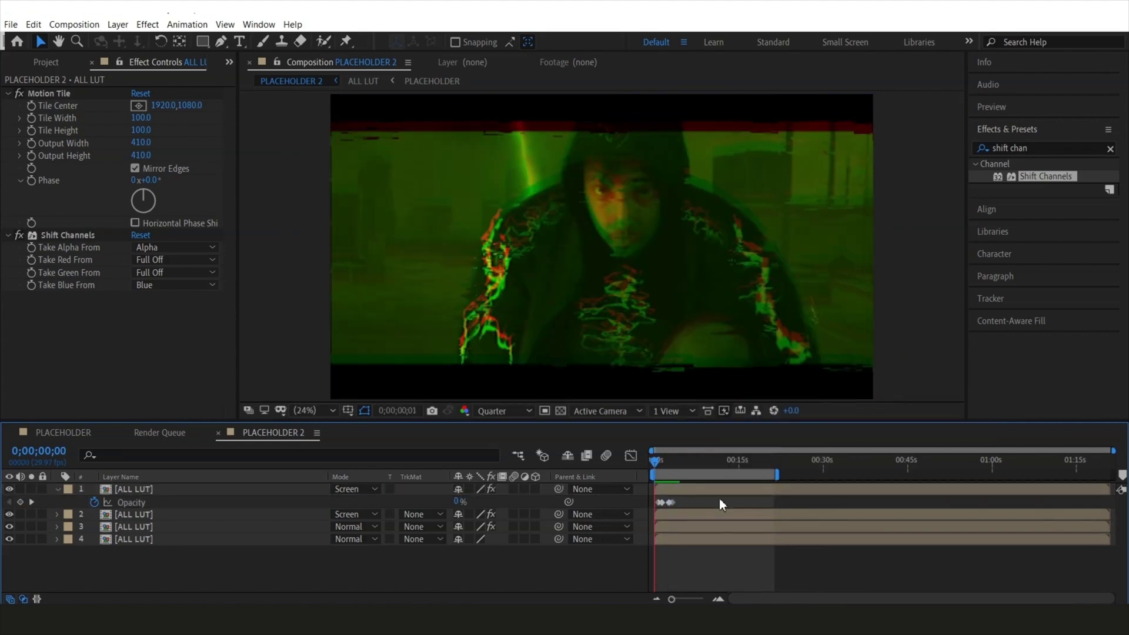
key("space")
Move the blue ALL LUT layer's Opacity keyframes closer together to shorten the flickers
left_click_drag(718, 498, 667, 511)
left_click_drag(671, 598, 697, 599)
key("F4")
left_click(653, 502)
left_click_drag(638, 502, 611, 503)
left_click_drag(588, 502, 569, 503)
left_click_drag(552, 463, 579, 469)
Copy the blue layer's Opacity keyframes onto the other two channel-shifted ALL LUT layers
left_click(151, 528)
left_click(95, 515)
left_click(131, 502)
left_click(551, 461)
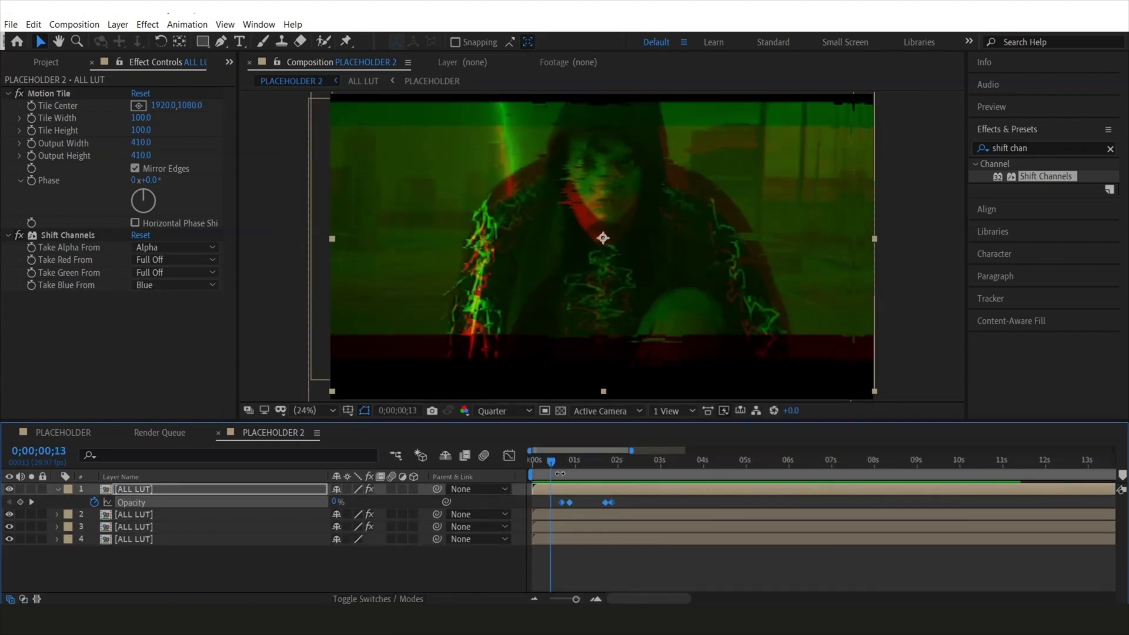
left_click(576, 526)
mouse_move(562, 464)
left_mouse_down()
mouse_move(574, 468)
mouse_move(560, 468)
left_mouse_up()
Split the red, green and blue ALL LUT layers at 0;00;00;18
left_click(596, 598)
left_click(615, 573)
left_click(577, 461)
left_click(577, 461)
key("u")
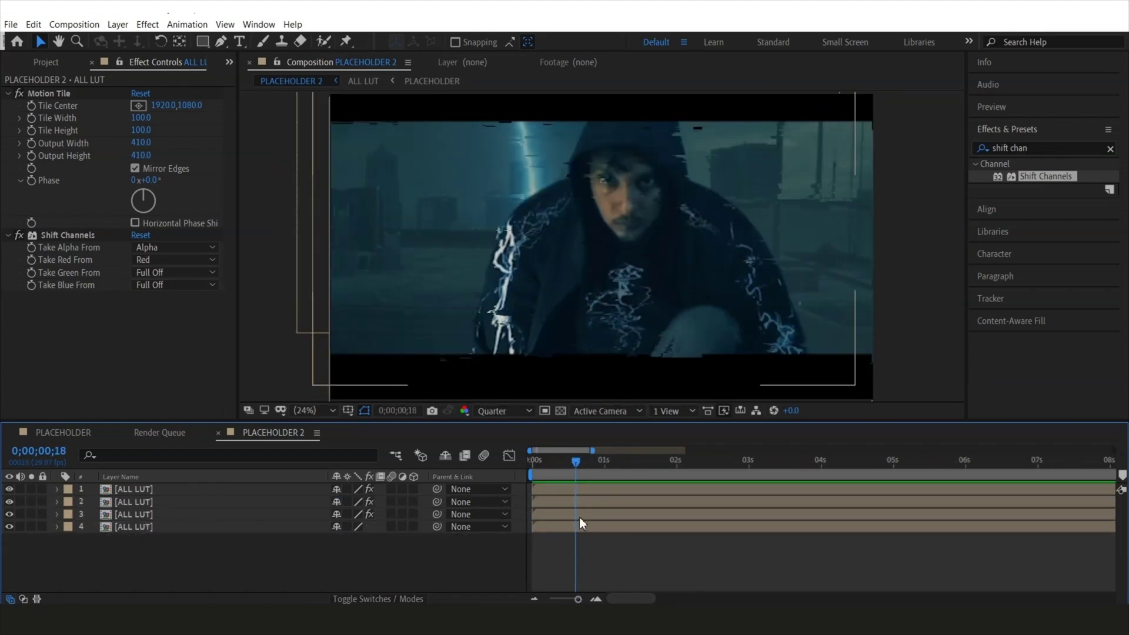
left_click(578, 514)
left_click(582, 500, "shift")
left_click(578, 487, "shift")
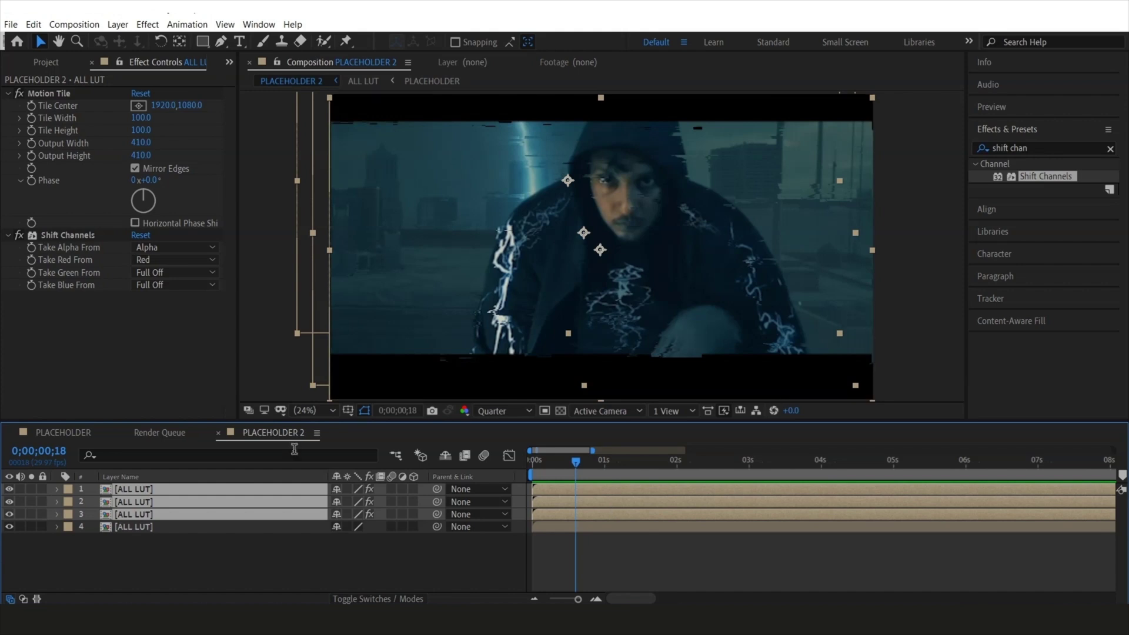
left_click(34, 25)
left_click(94, 204)
Delete the segments of the red, green and blue ALL LUT layers that lie before 0;00;00;18
left_click(561, 502)
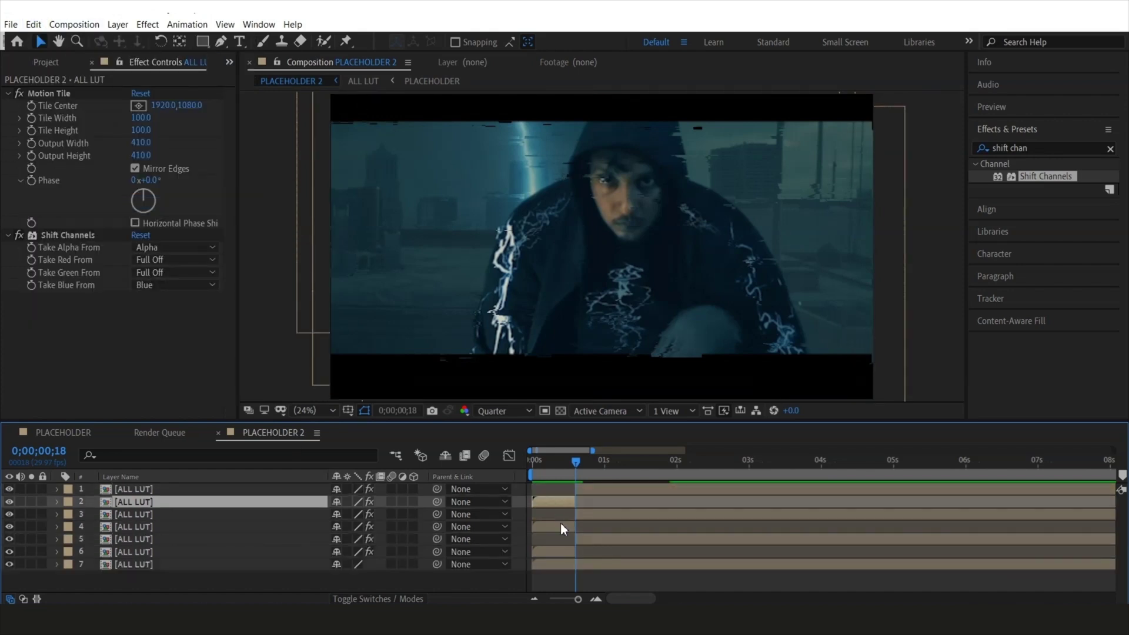
left_click(559, 526, "shift")
left_click(558, 552, "shift")
key("Delete")
Split the three remaining channel-shifted ALL LUT layers at 0;00;00;26
left_click_drag(580, 462, 609, 520)
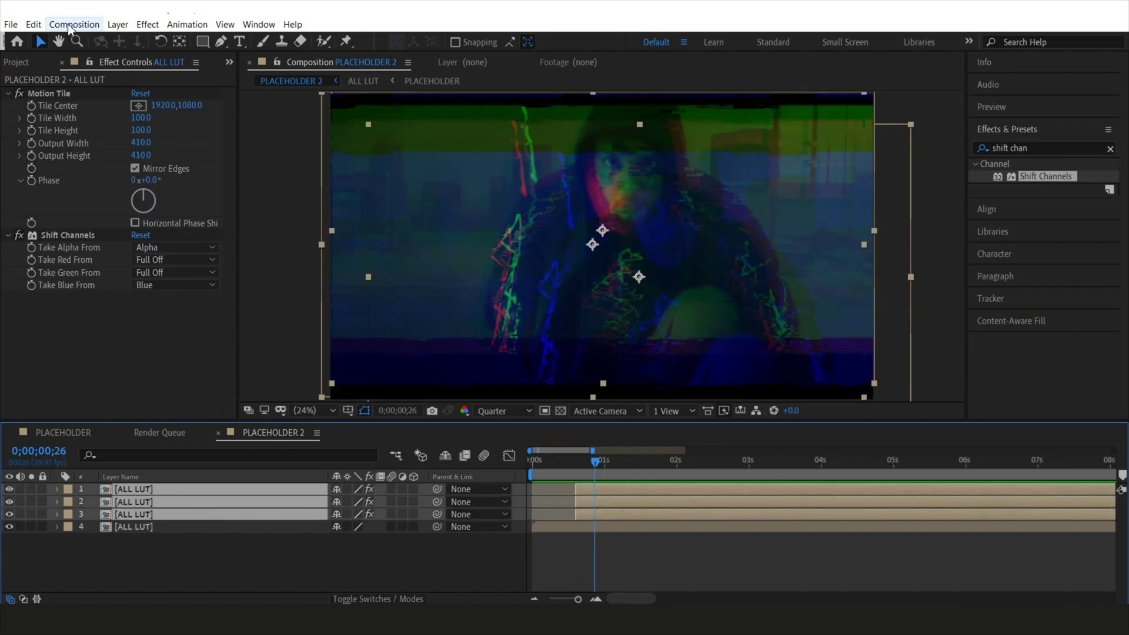
left_click(74, 24)
mouse_move(33, 25)
left_click(67, 206)
Split the channel-shifted ALL LUT layers again at 0;00;01;06 and remove the segments between 0;00;00;26 and that point
left_click_drag(595, 462, 618, 464)
left_click(33, 24)
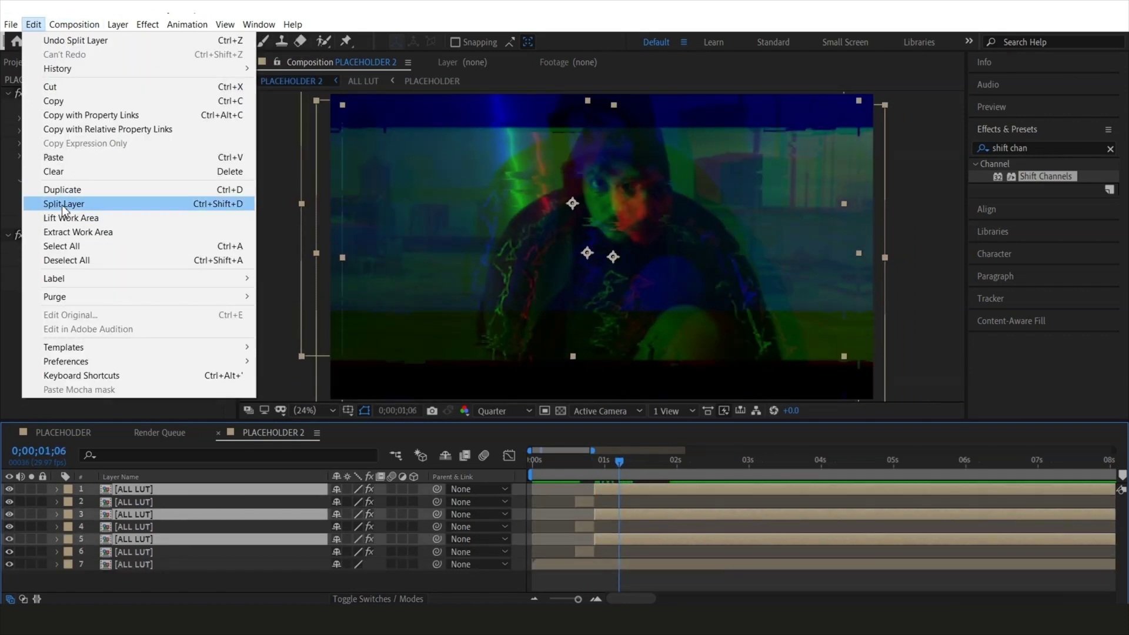
left_click(63, 205)
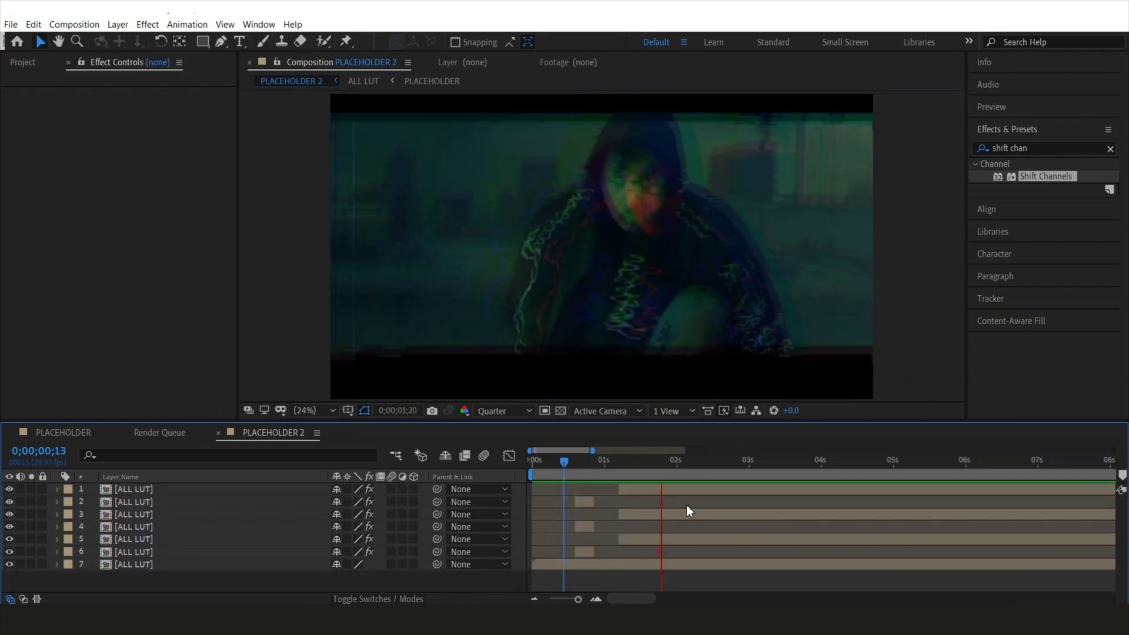
key("Home")
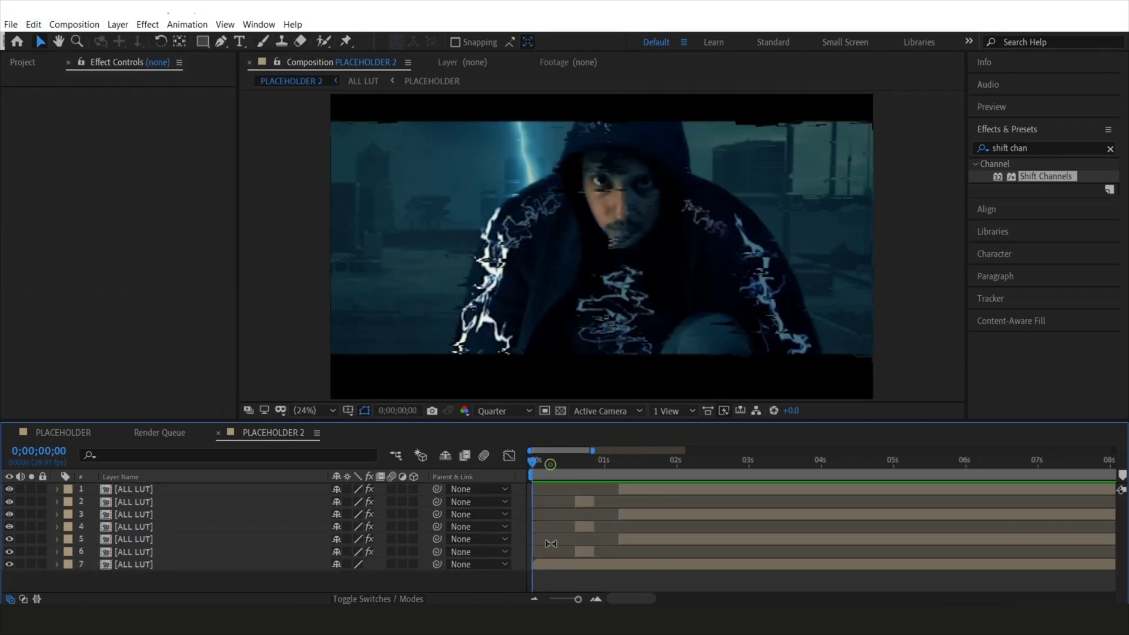
Open the ALL LUT composition from the unshifted base layer and split Adjustment Layer 1 at 0;00;01;01
left_click(559, 561)
double_click(156, 564)
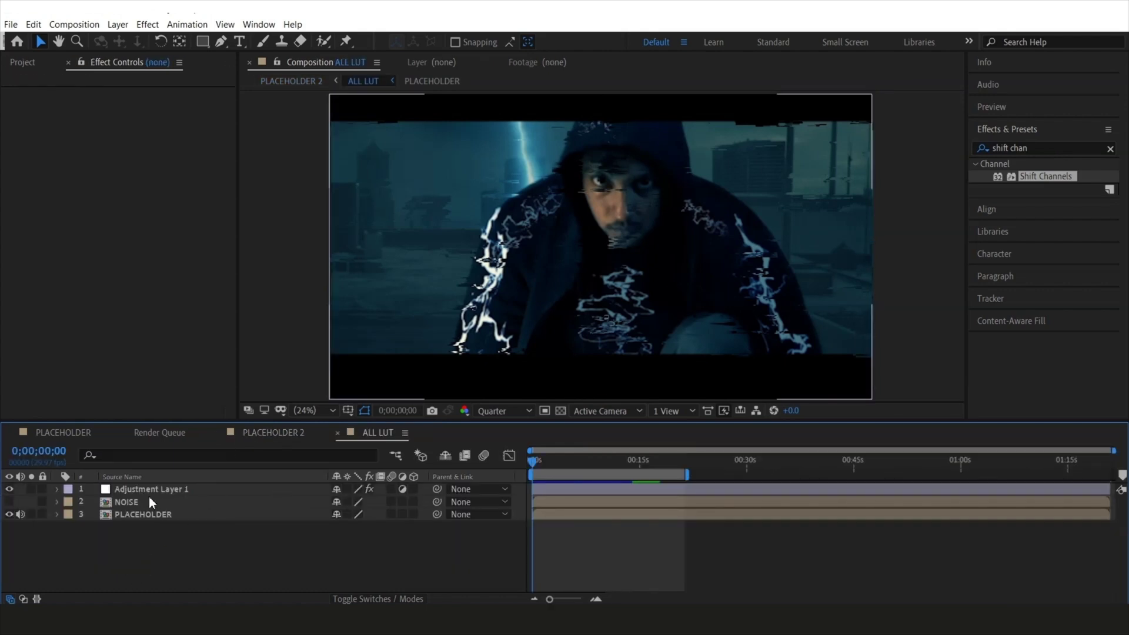
left_click(152, 495)
key("space")
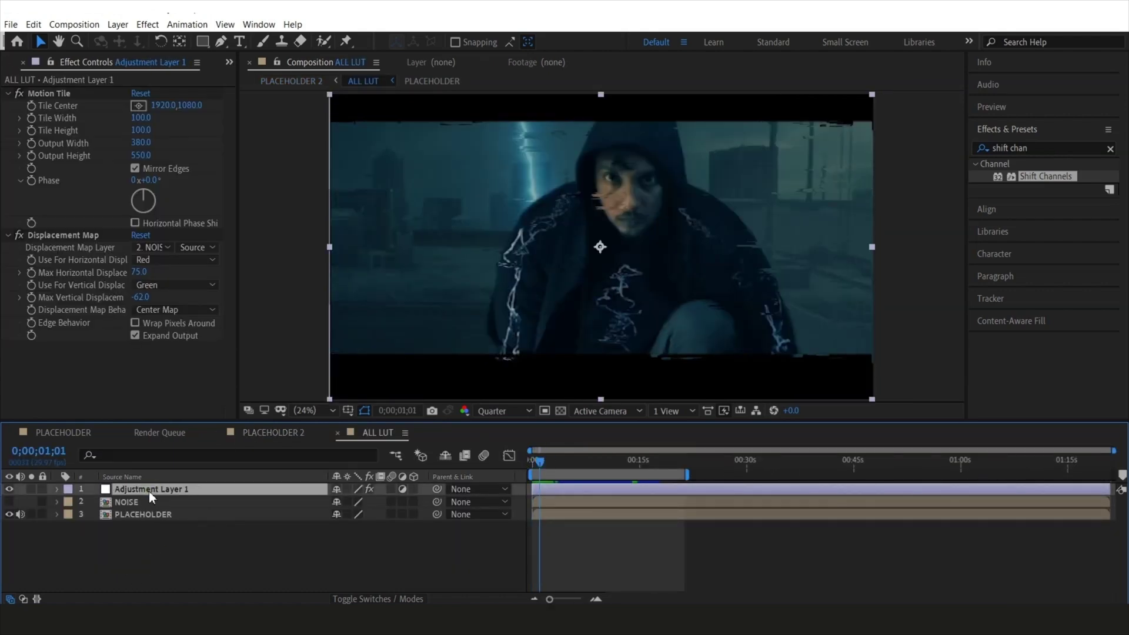
left_click(34, 24)
left_click(41, 200)
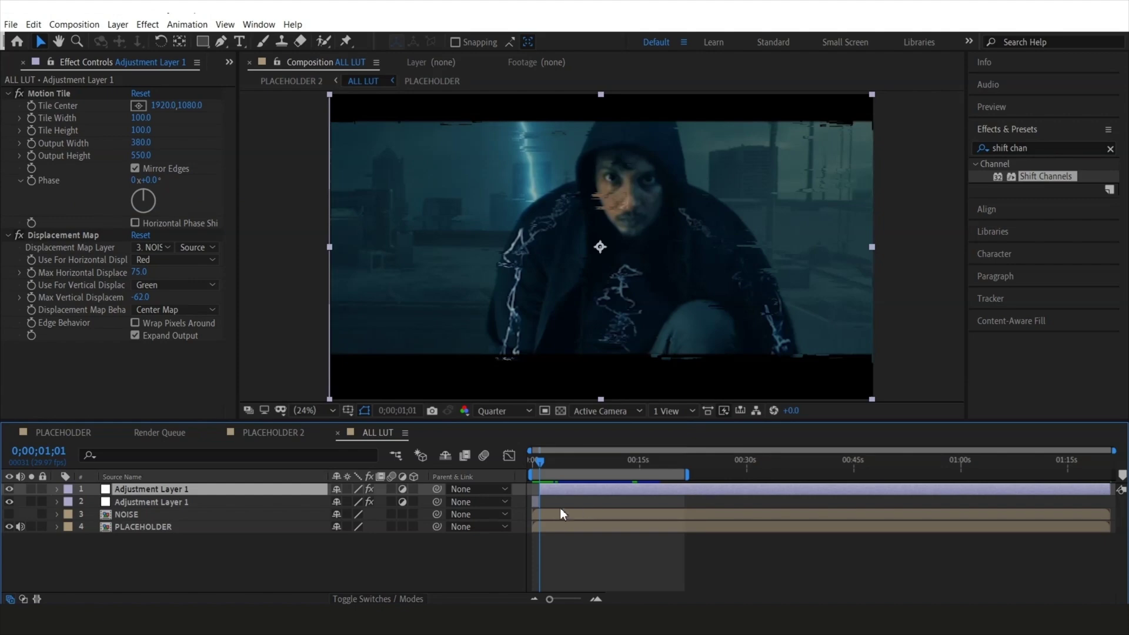
Delete the part of Adjustment Layer 1 before 0;00;01;01 and return the playhead to the start
left_click(534, 500)
key("Delete")
left_click_drag(536, 463, 529, 462)
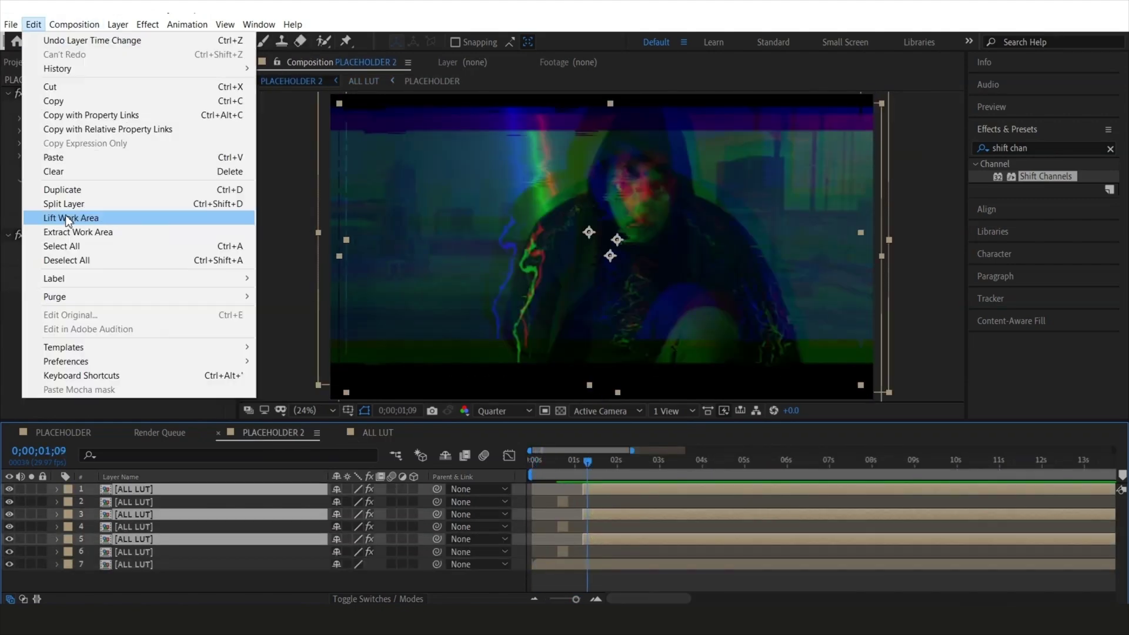
Rearrange the selected short red, green and blue ALL LUT segments near 0;00;02;20 within the PLACEHOLDER 2 layer stack
left_click(41, 216)
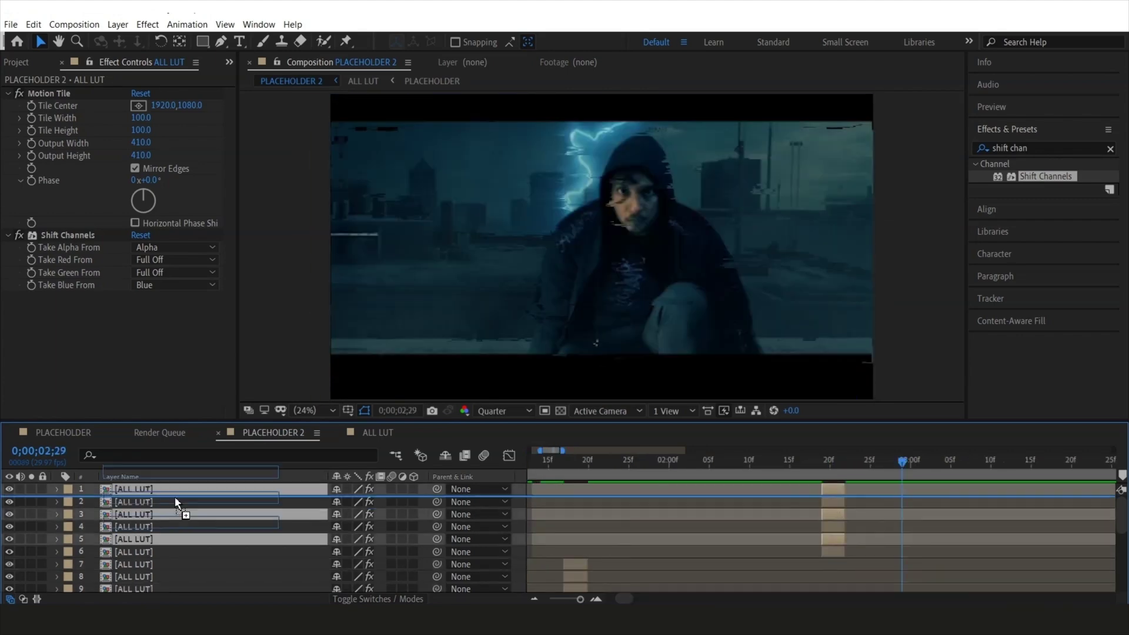
left_click_drag(176, 503, 226, 492)
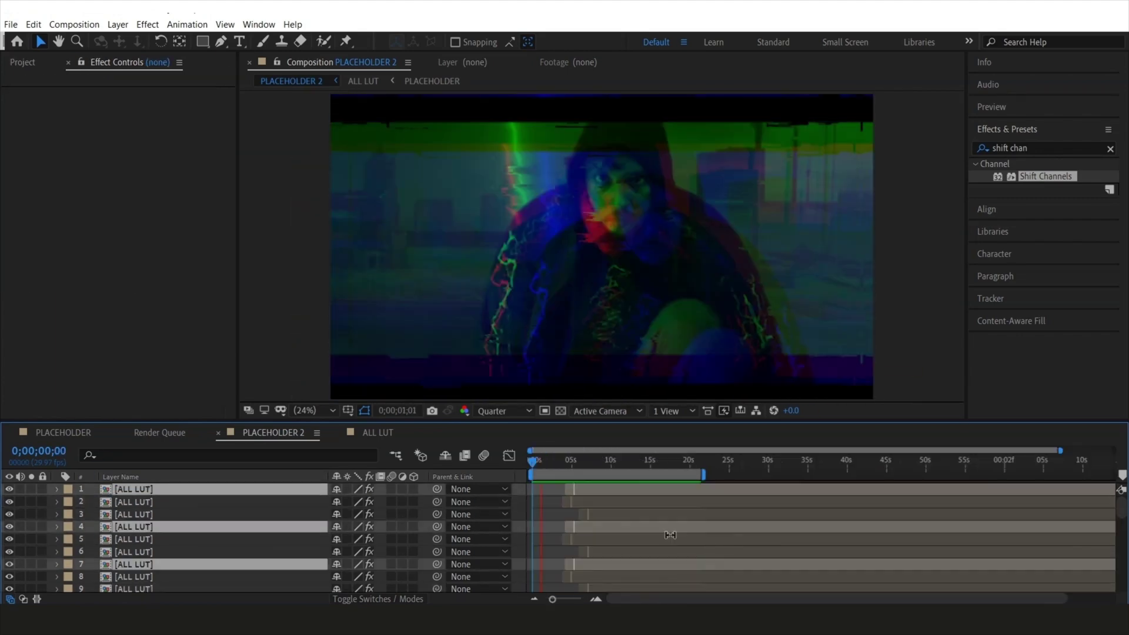